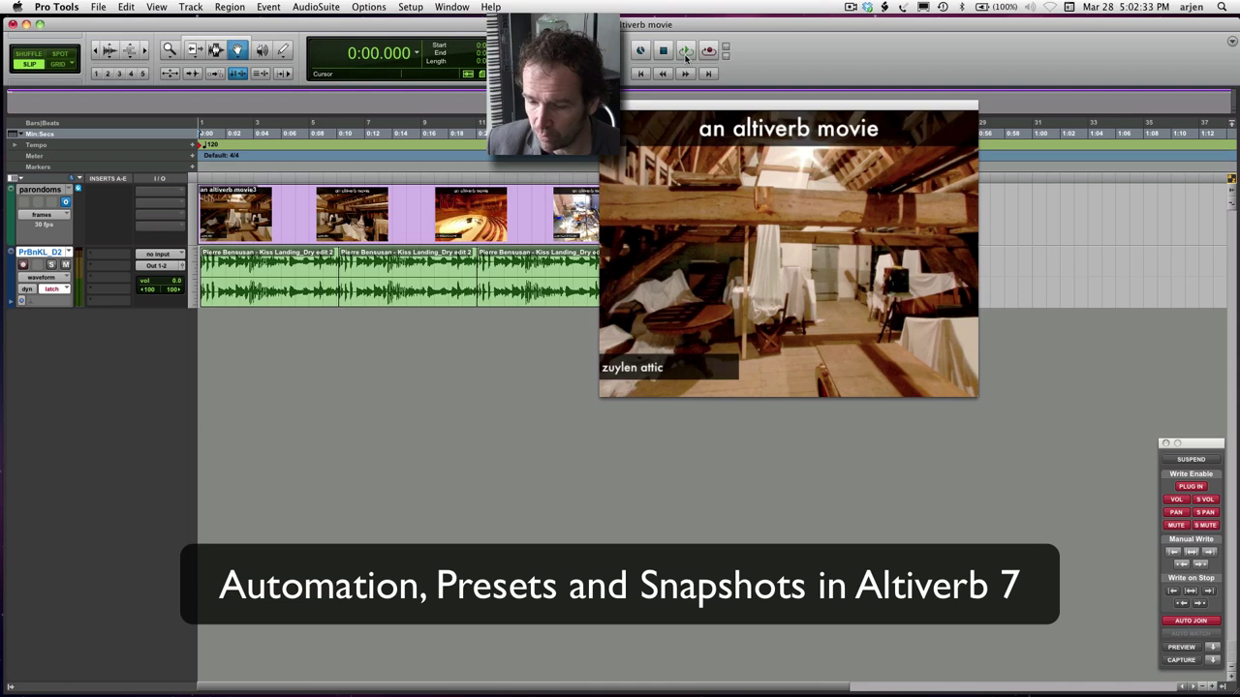
Preview the movie with its dry audio at the zuylen attic, LA philharmonic hall and Sarm Hook End Studio sections
{"action": "left_click", "coordinate": [685, 51]}
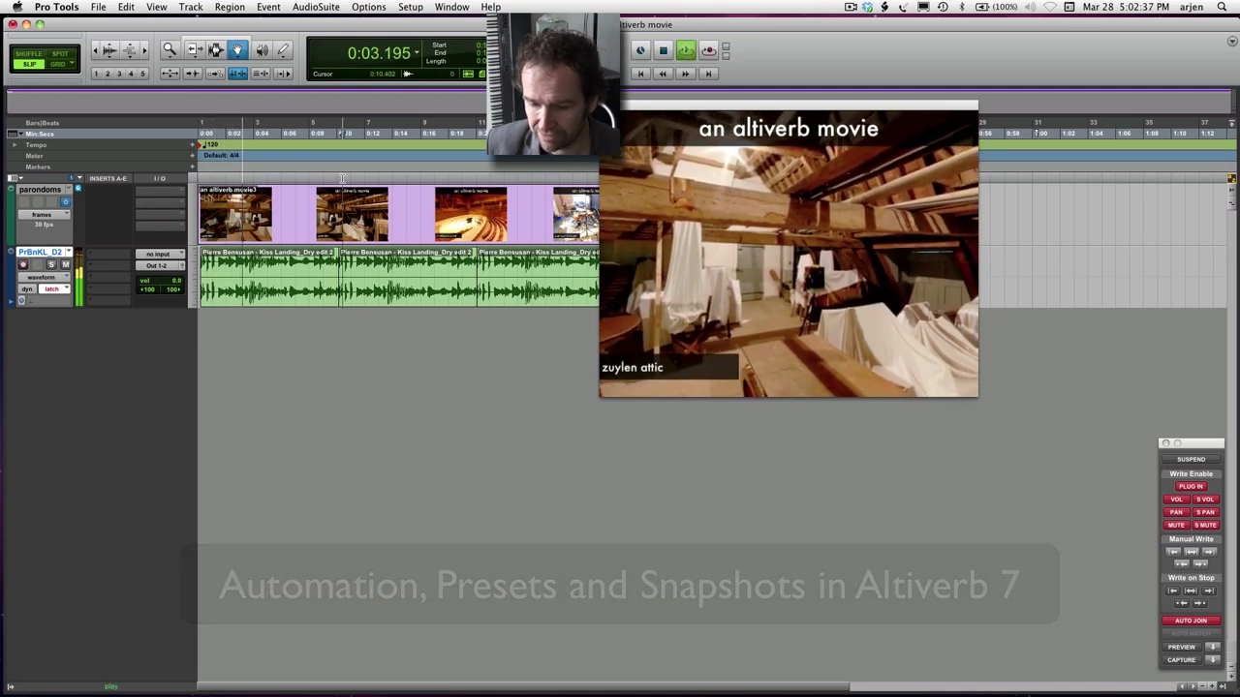
{"action": "left_click", "coordinate": [346, 180]}
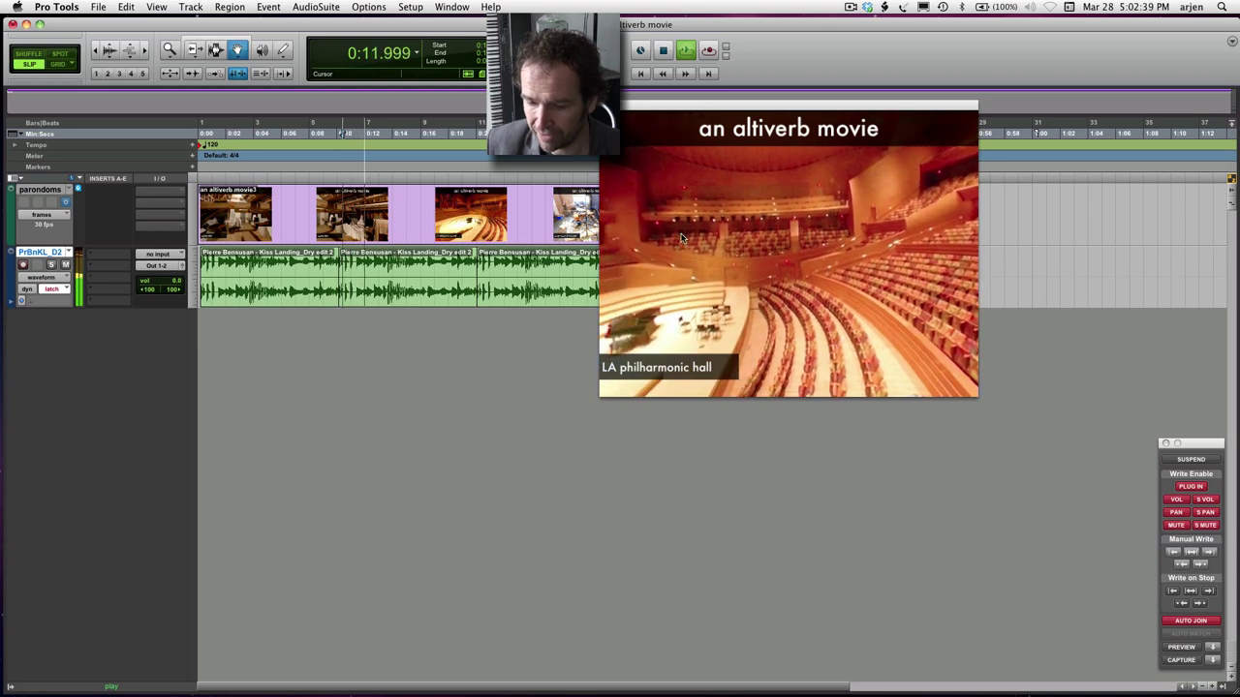
{"action": "left_click", "coordinate": [544, 179]}
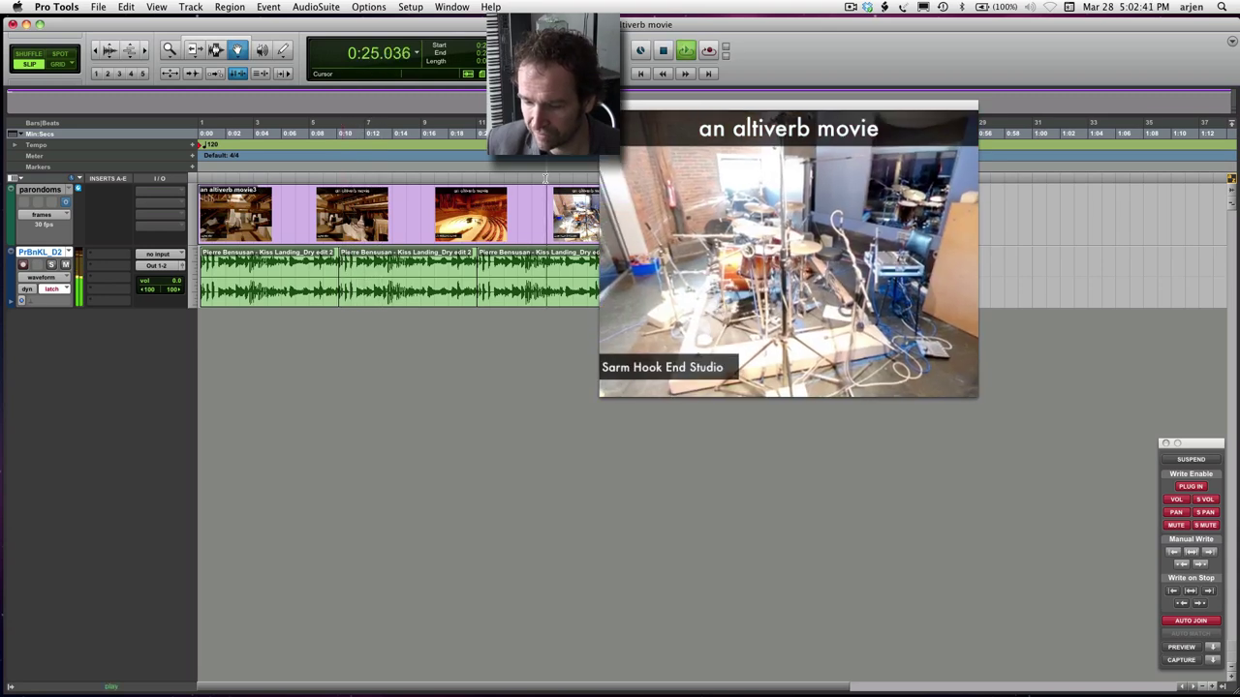
{"action": "key", "text": "space"}
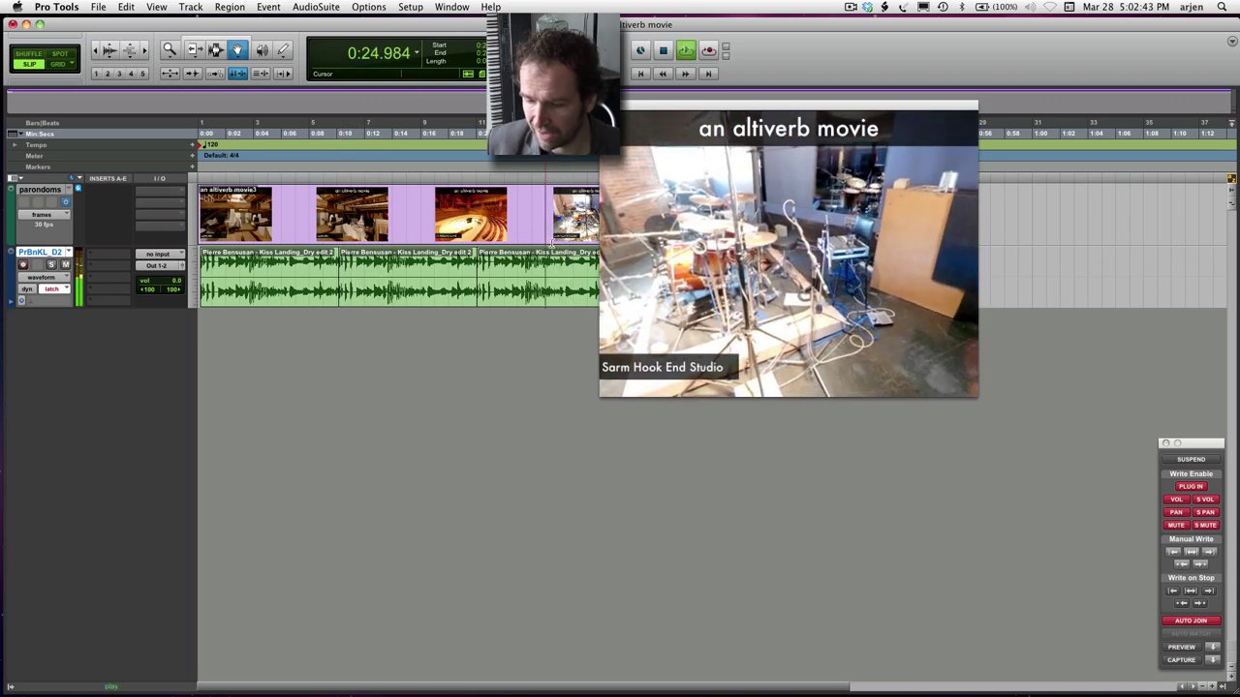
Shrink the video window and move it clear of the track timeline
{"action": "left_click_drag", "start_coordinate": [689, 108], "coordinate": [893, 49]}
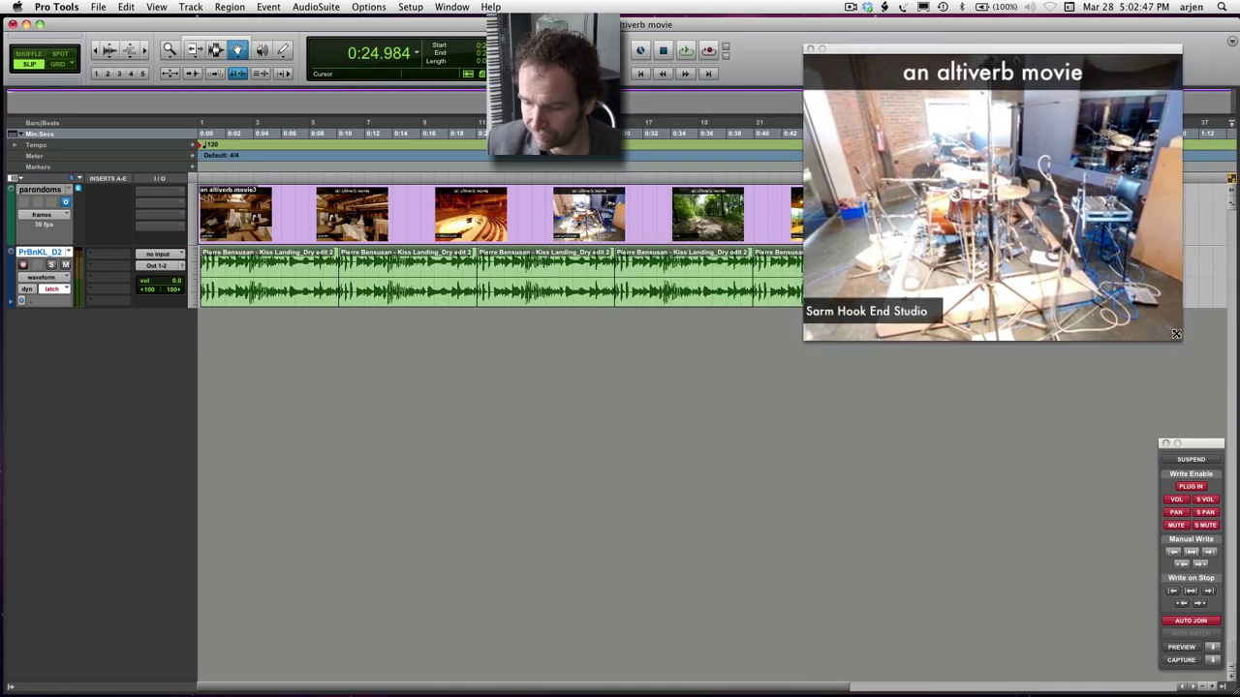
{"action": "left_click_drag", "start_coordinate": [1176, 334], "coordinate": [1124, 297]}
{"action": "left_click_drag", "start_coordinate": [936, 58], "coordinate": [1026, 56]}
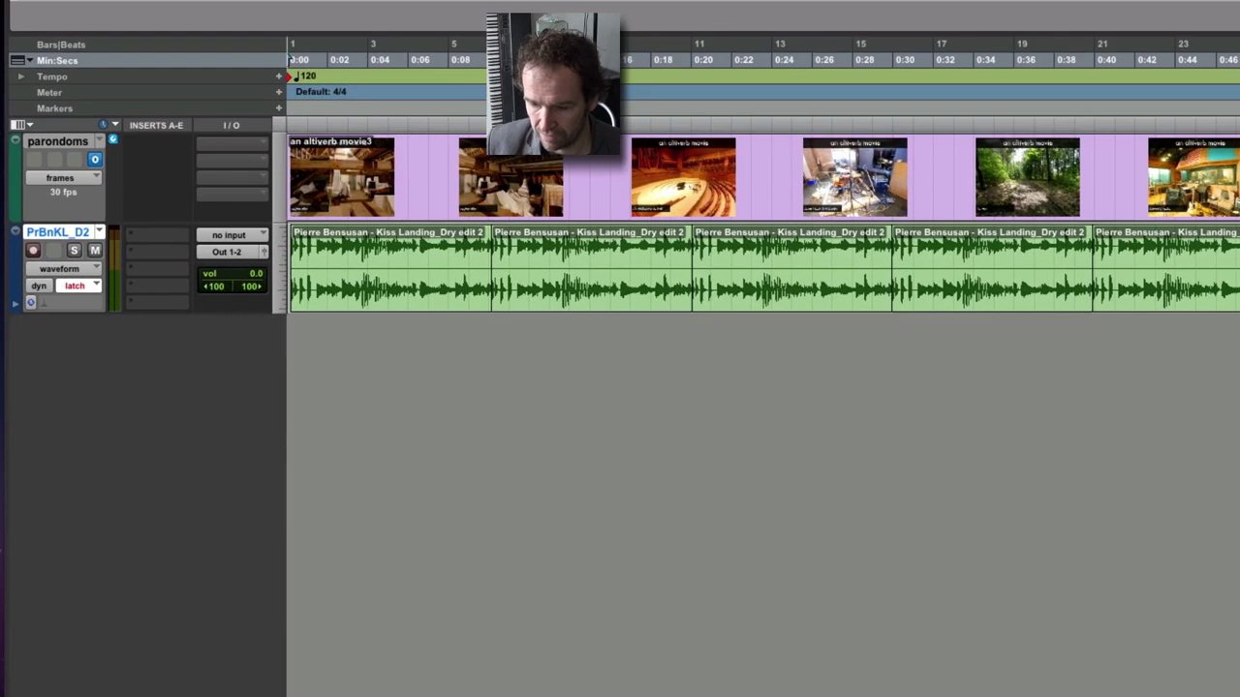
Insert Altiverb 7 as a multichannel reverb plug-in in the audio track's first insert slot
{"action": "left_click", "coordinate": [143, 237]}
{"action": "mouse_move", "coordinate": [223, 266]}
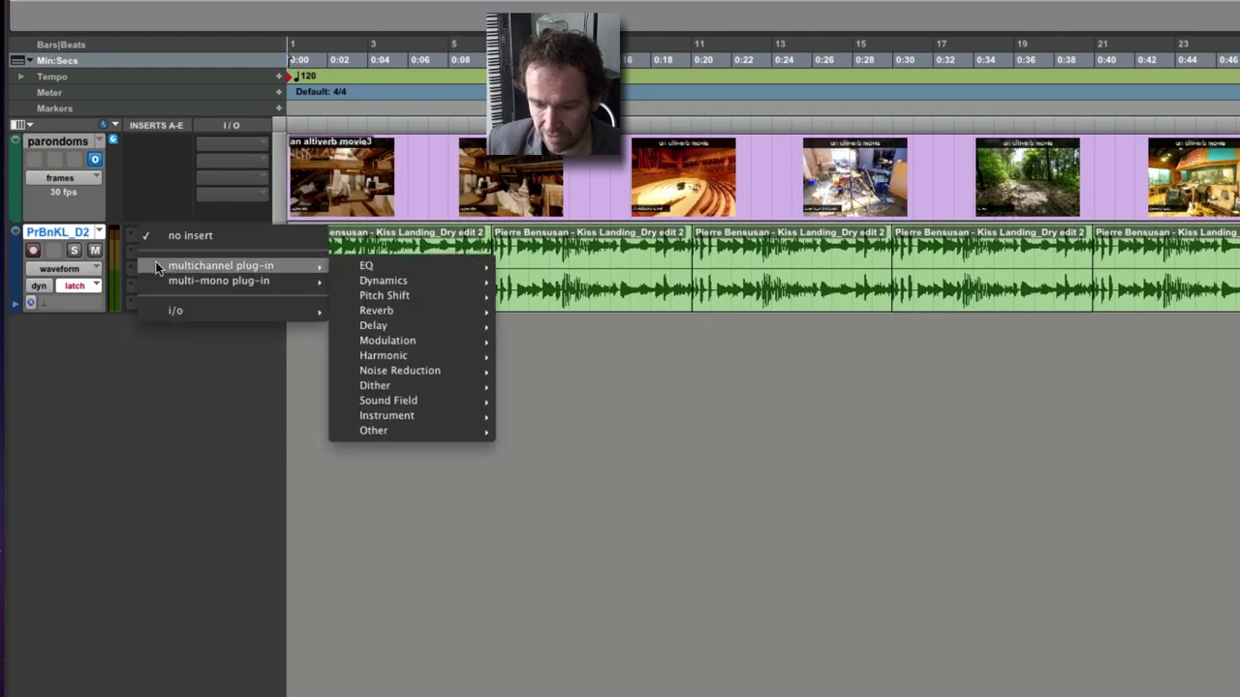
{"action": "mouse_move", "coordinate": [395, 310]}
{"action": "left_click", "coordinate": [543, 352]}
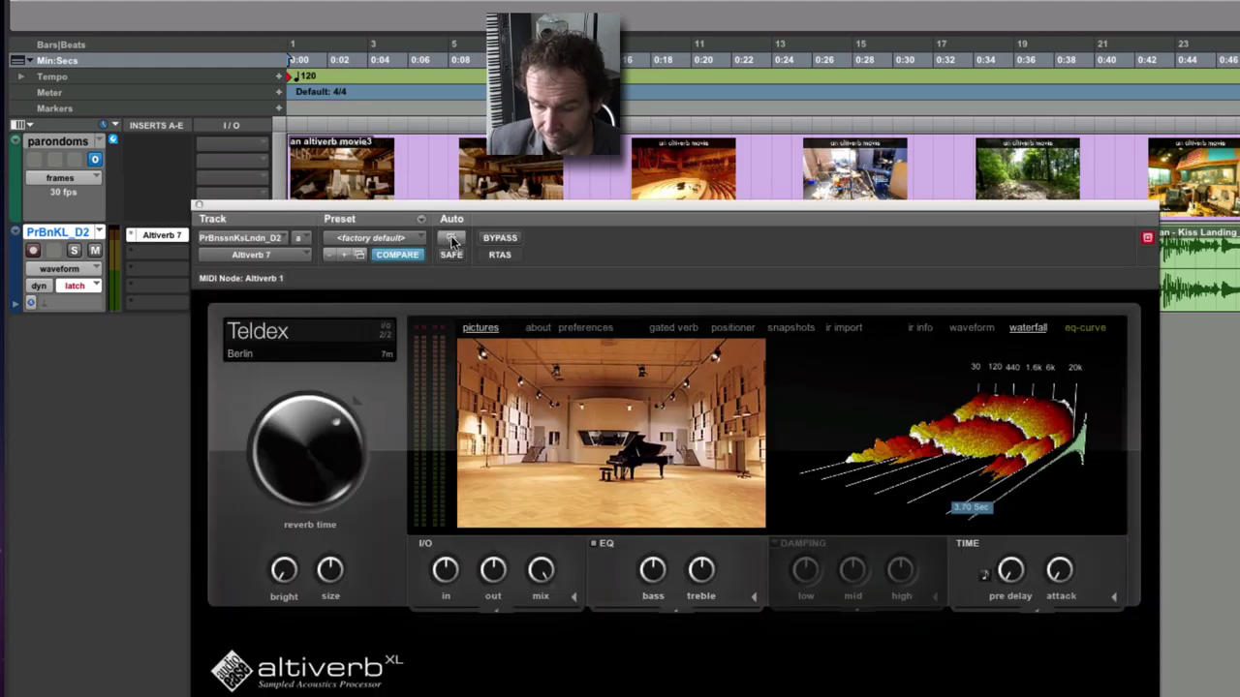
Enable automation for all Altiverb 7 parameters, from Master In Level through IR Automation
{"action": "left_click", "coordinate": [451, 238]}
{"action": "left_click", "coordinate": [687, 82]}
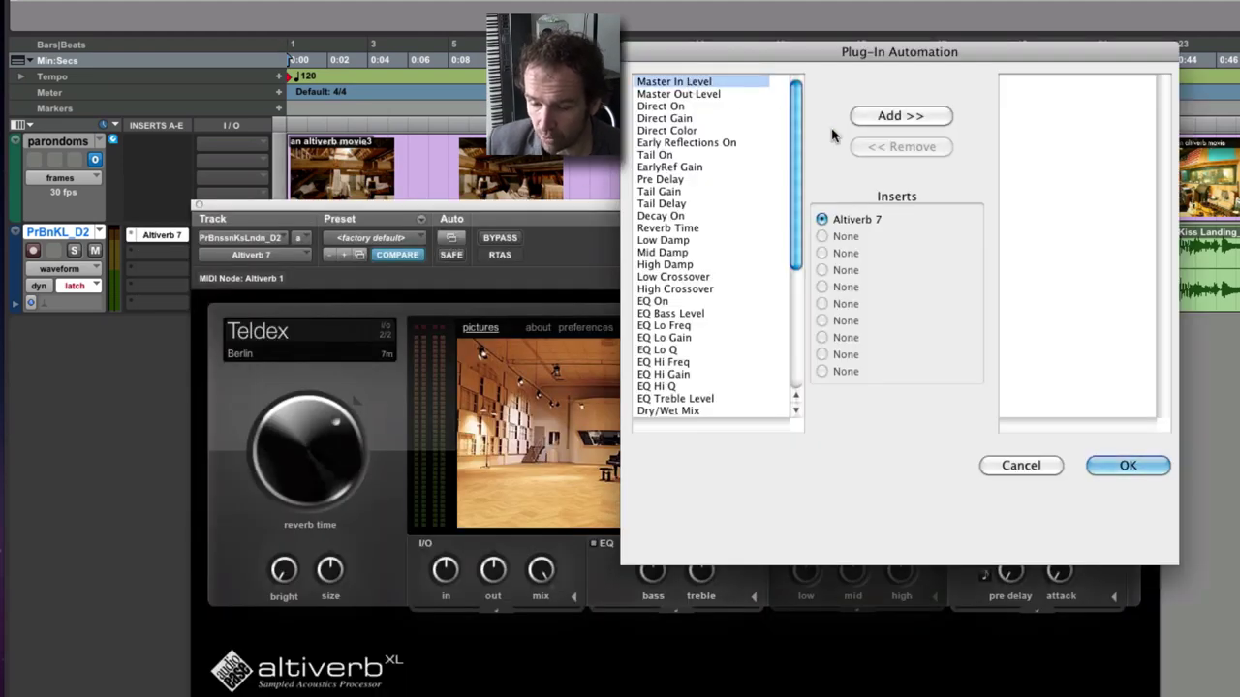
{"action": "left_click", "coordinate": [800, 279]}
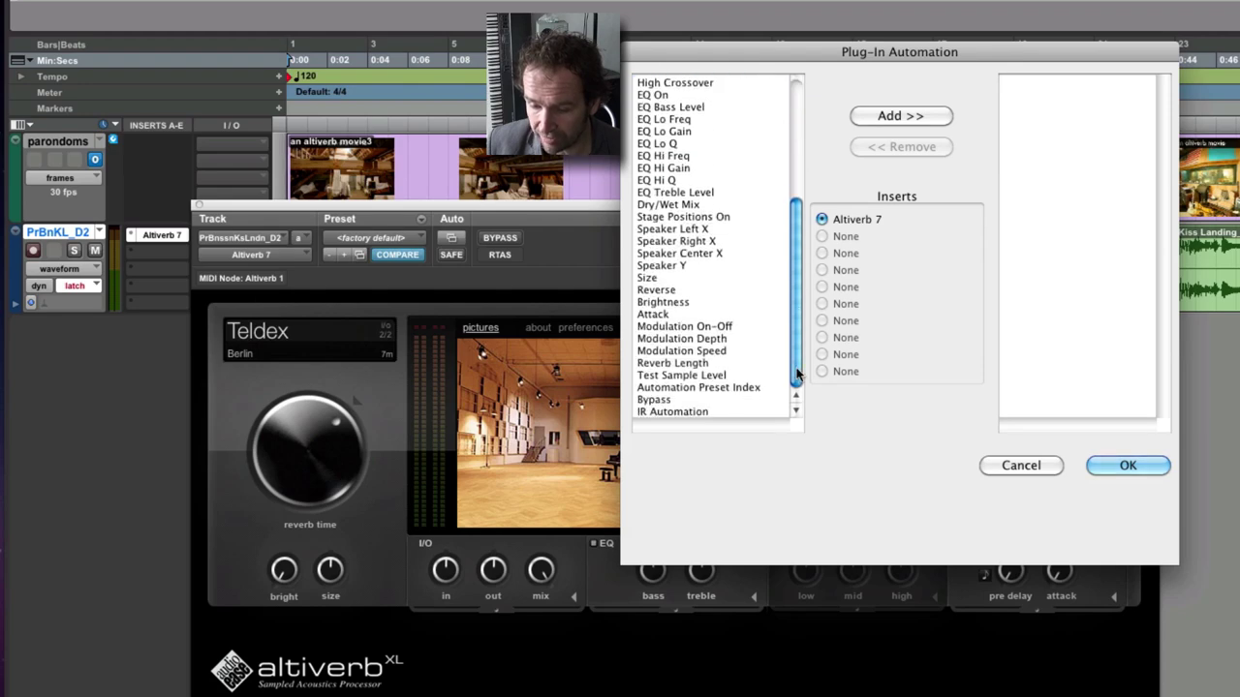
{"action": "left_click", "coordinate": [692, 412], "text": "shift"}
{"action": "left_click", "coordinate": [896, 115]}
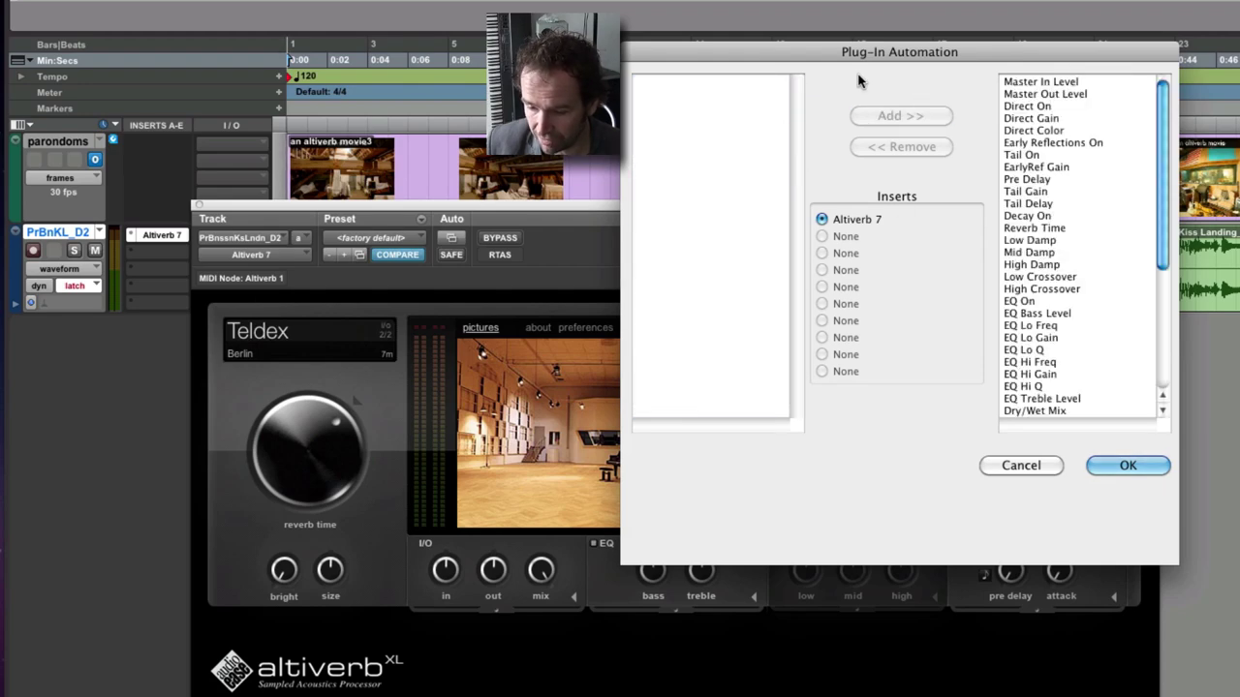
{"action": "left_click", "coordinate": [1128, 465]}
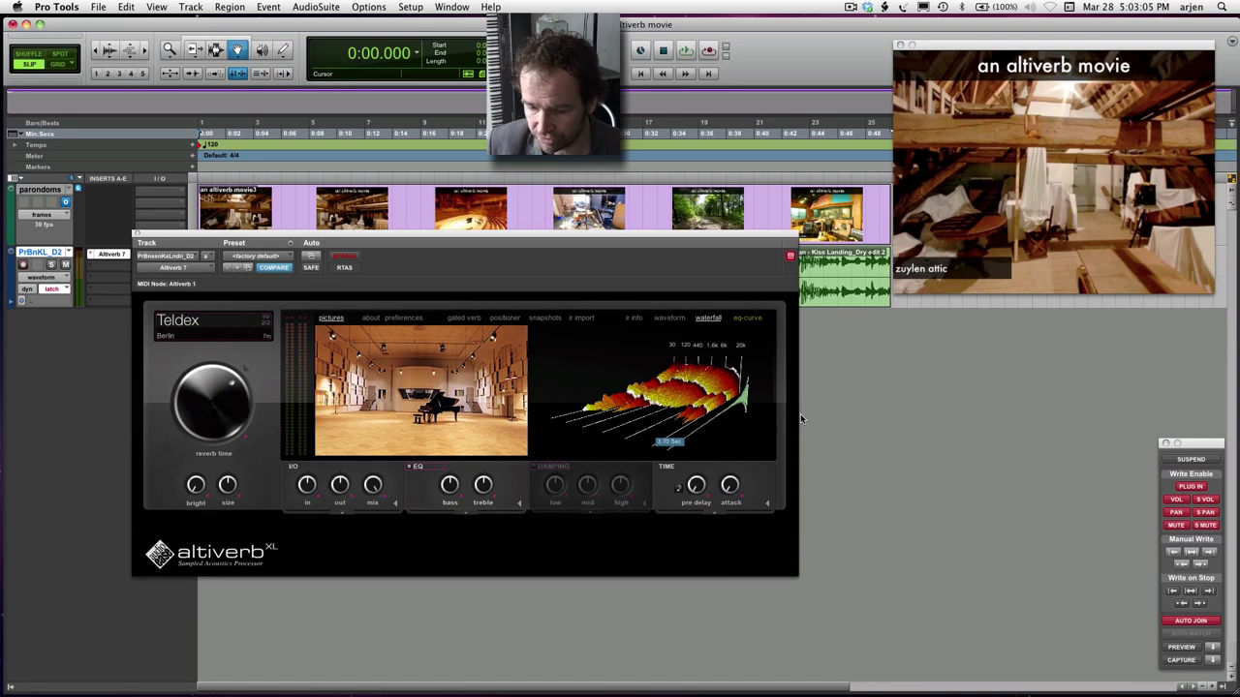
Show an automation lane beneath the audio track for Altiverb 7's IR Automation parameter
{"action": "left_click", "coordinate": [12, 304]}
{"action": "left_click", "coordinate": [62, 324]}
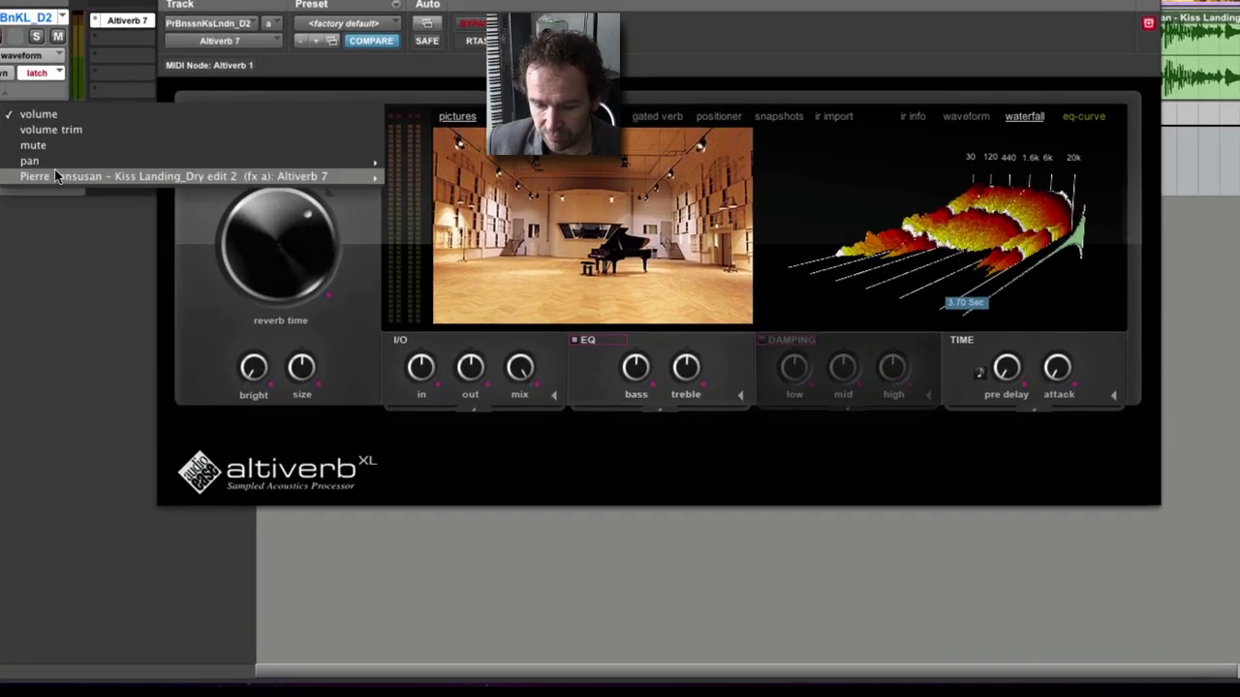
{"action": "mouse_move", "coordinate": [249, 356]}
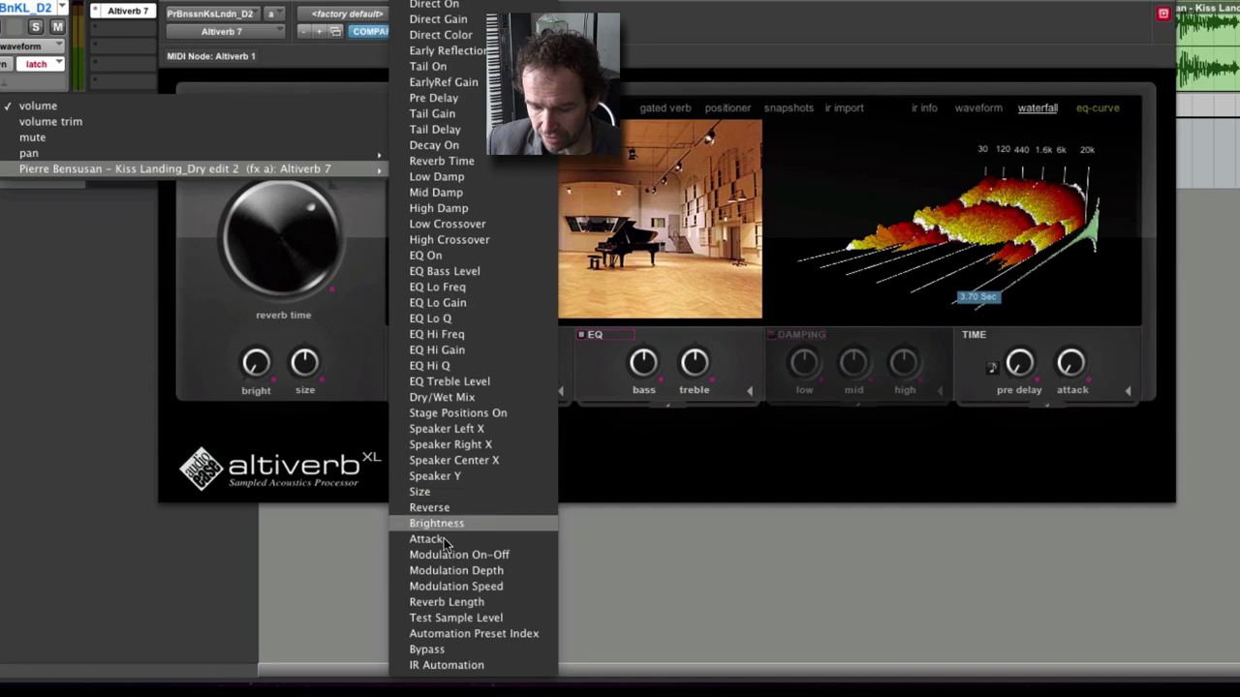
{"action": "left_click", "coordinate": [440, 665]}
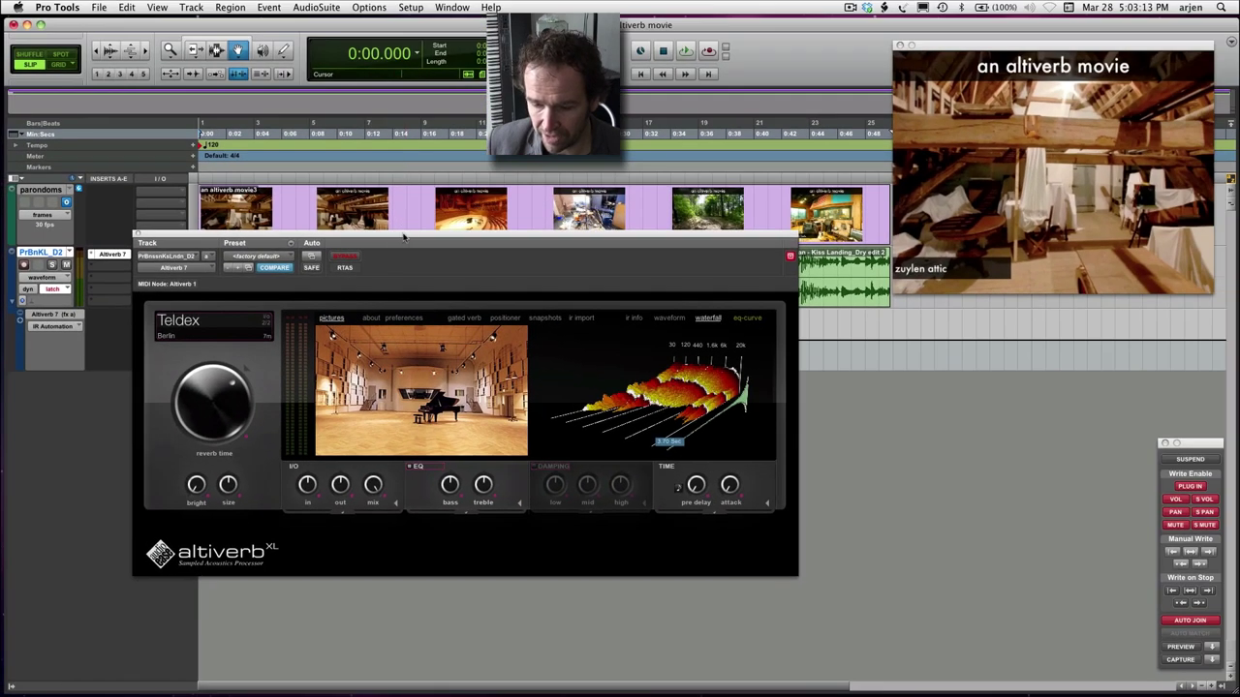
Open the impulse response browser at the studio & scoring category and arrange it beside the plug-in window, below the tracks
{"action": "left_click_drag", "start_coordinate": [404, 236], "coordinate": [317, 396]}
{"action": "left_click", "coordinate": [334, 528]}
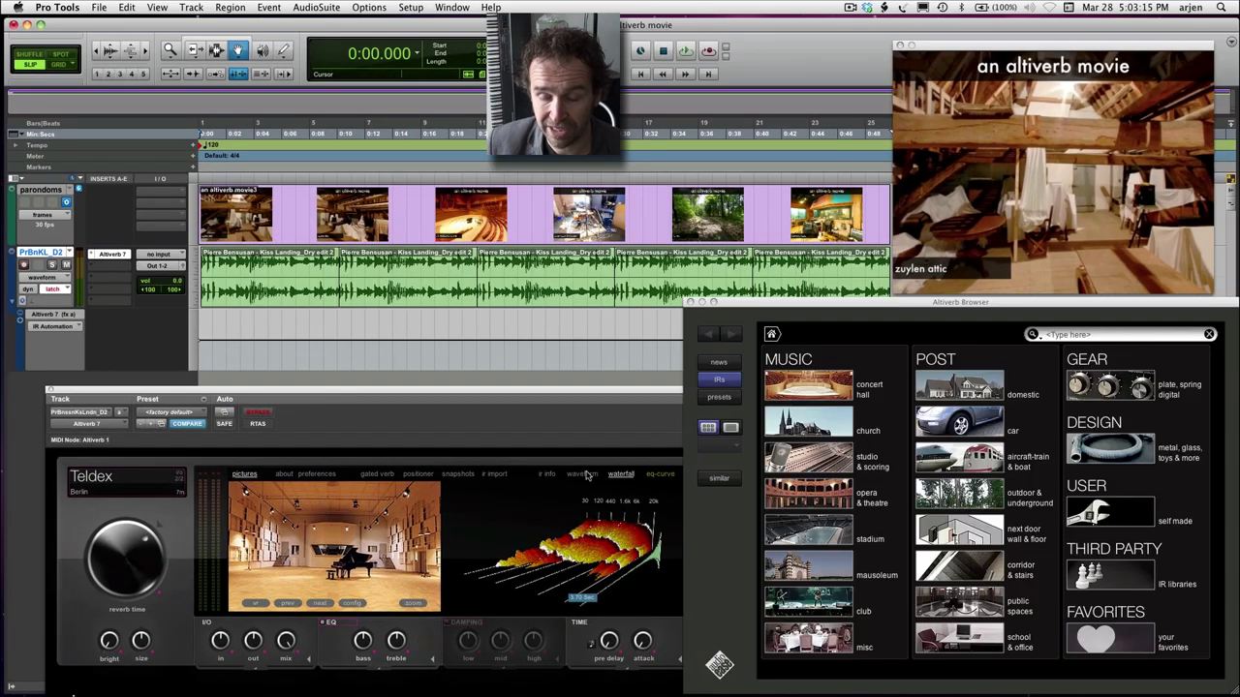
{"action": "left_click", "coordinate": [838, 456]}
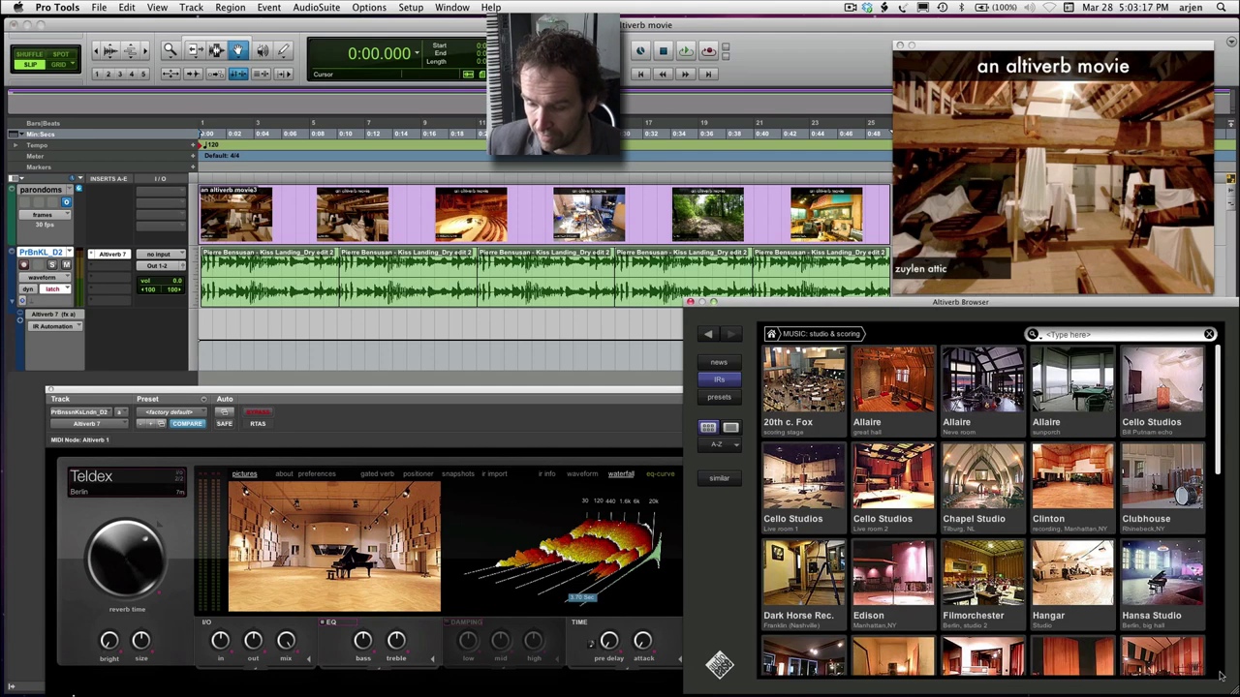
{"action": "left_click_drag", "start_coordinate": [1234, 692], "coordinate": [1135, 635]}
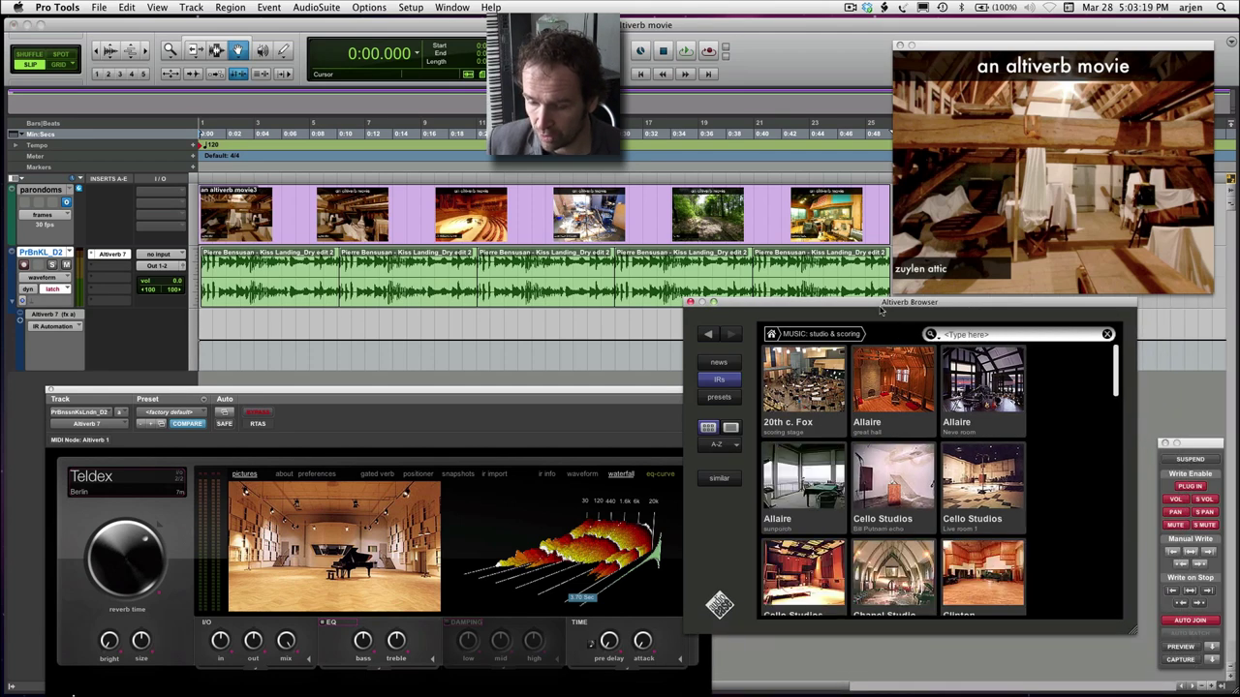
{"action": "left_click_drag", "start_coordinate": [881, 308], "coordinate": [918, 347]}
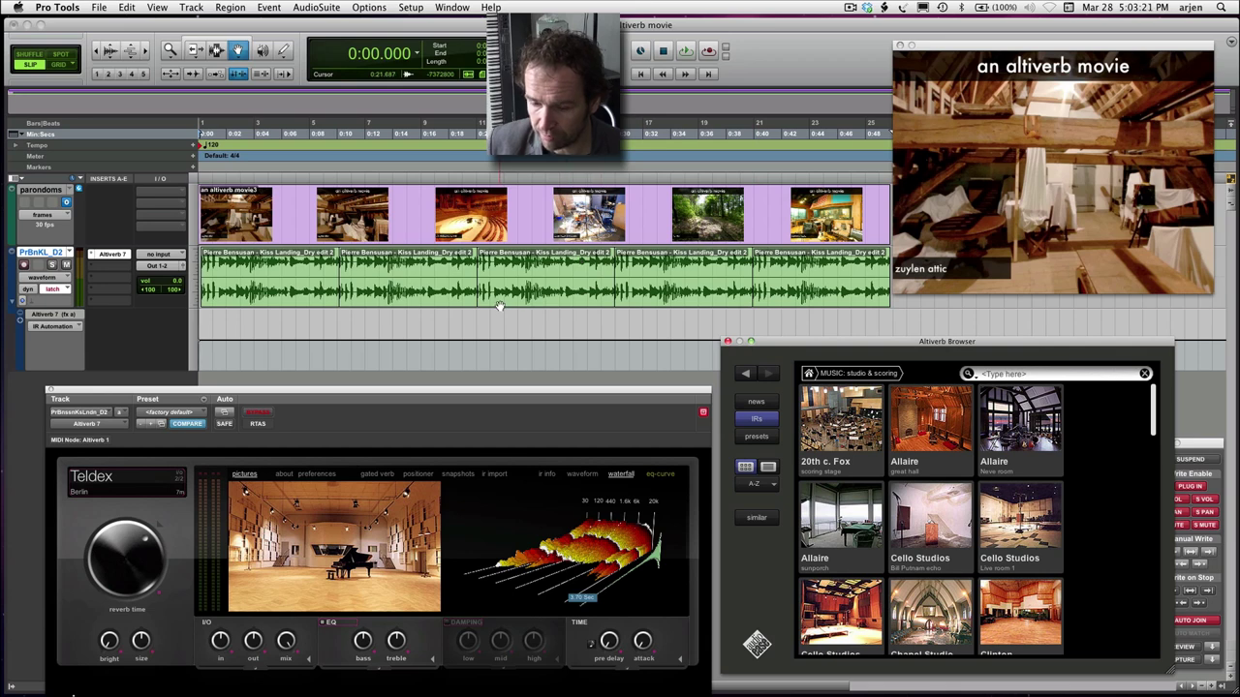
Record IR automation while switching between Cello Studios Live room 1, Bill Putnam echo, Allaire sunporch and Allaire great hall, and play it back
{"action": "left_click", "coordinate": [685, 49]}
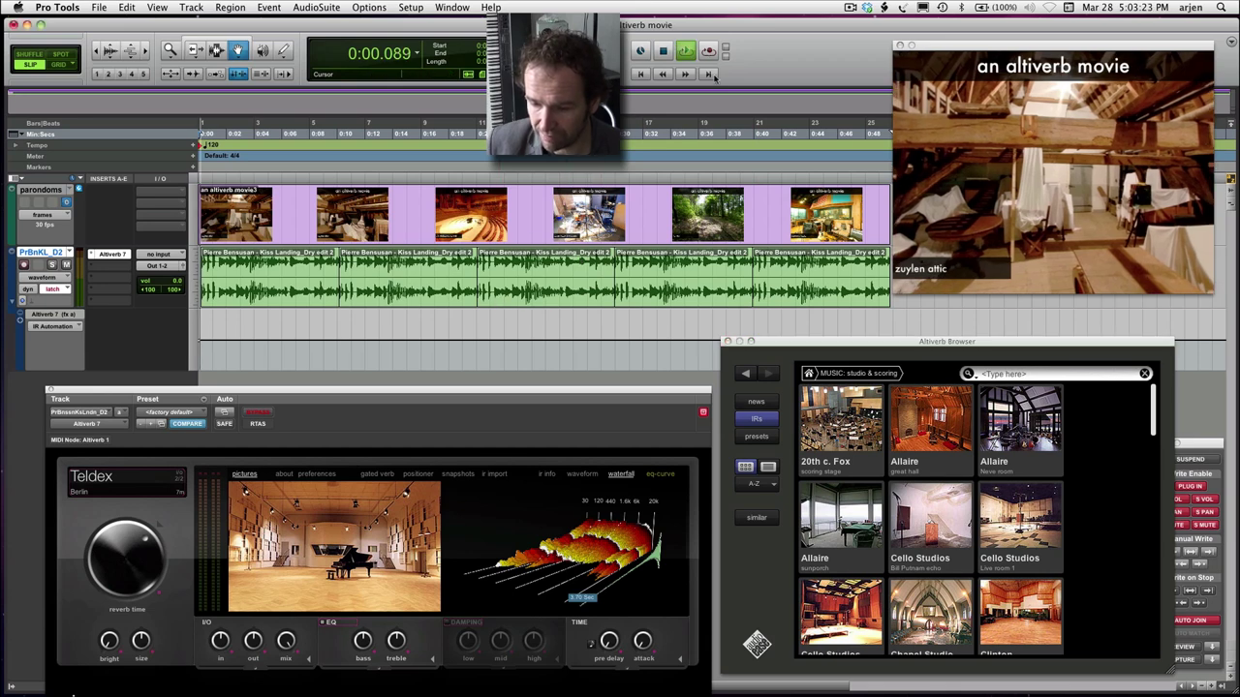
{"action": "left_click", "coordinate": [841, 604]}
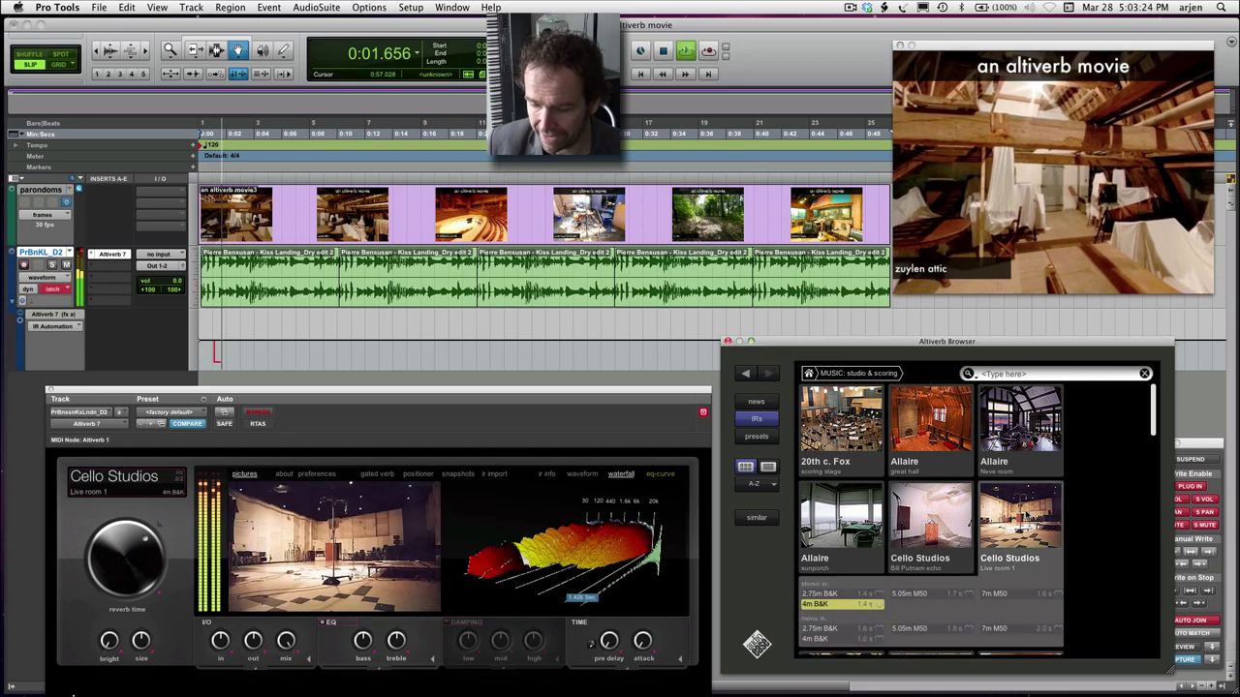
{"action": "left_click", "coordinate": [925, 518]}
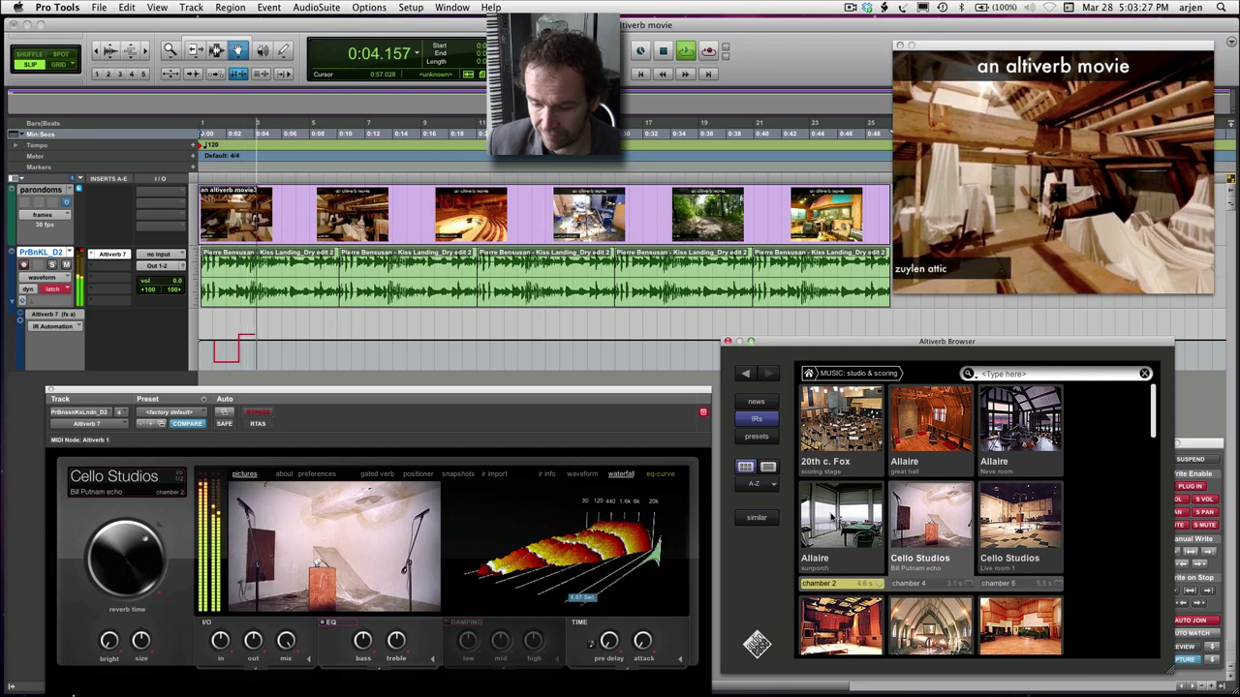
{"action": "left_click", "coordinate": [840, 523]}
{"action": "left_click", "coordinate": [928, 418]}
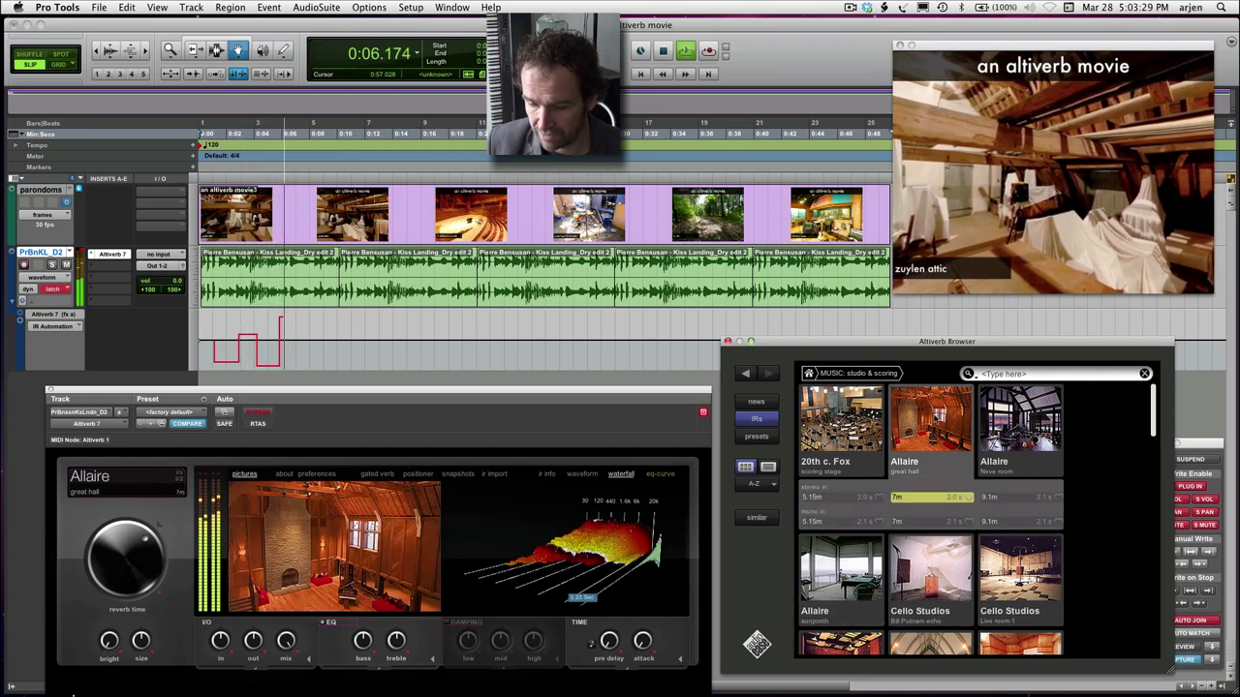
{"action": "key", "text": "space"}
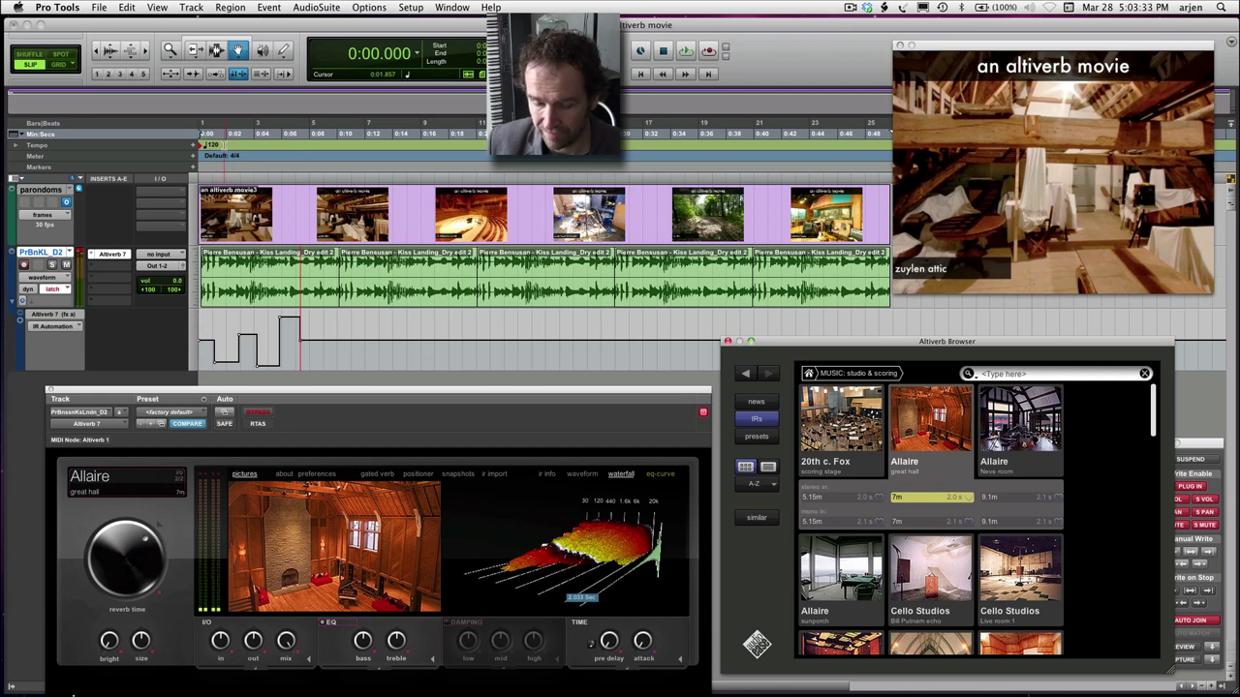
{"action": "key", "text": "space"}
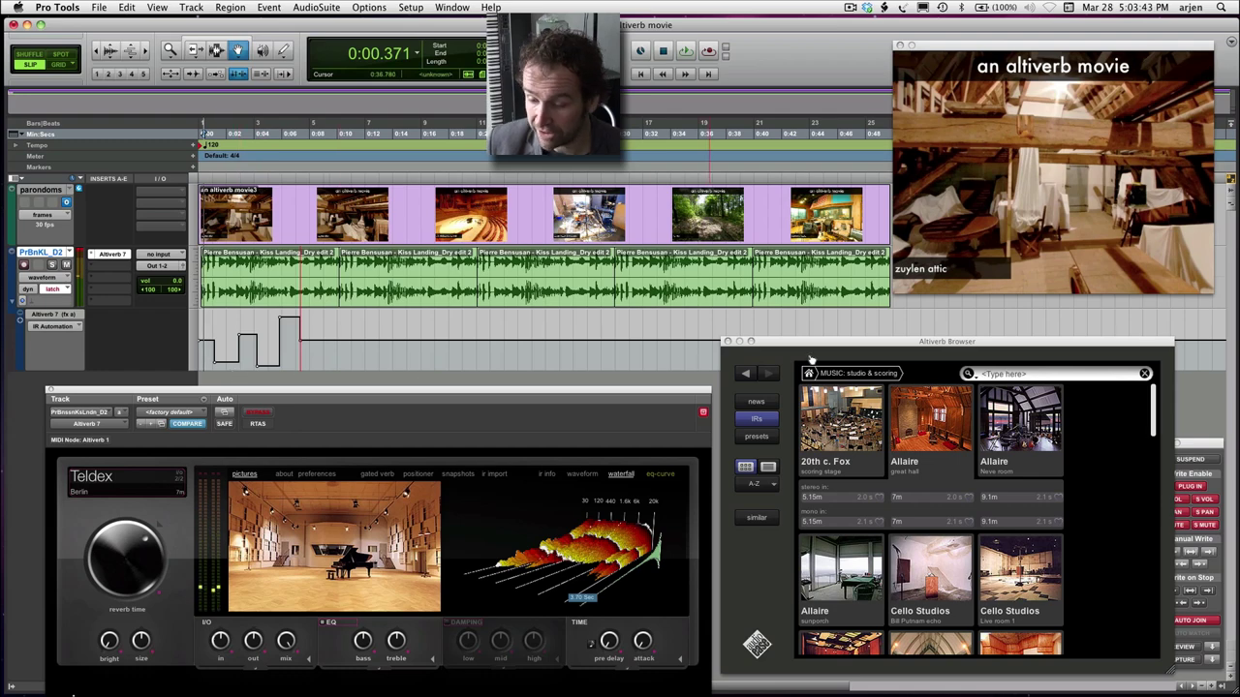
Suspend automation, search the impulse responses for "attic", and load the Castle of Zuylen Attic
{"action": "left_click_drag", "start_coordinate": [867, 346], "coordinate": [853, 346]}
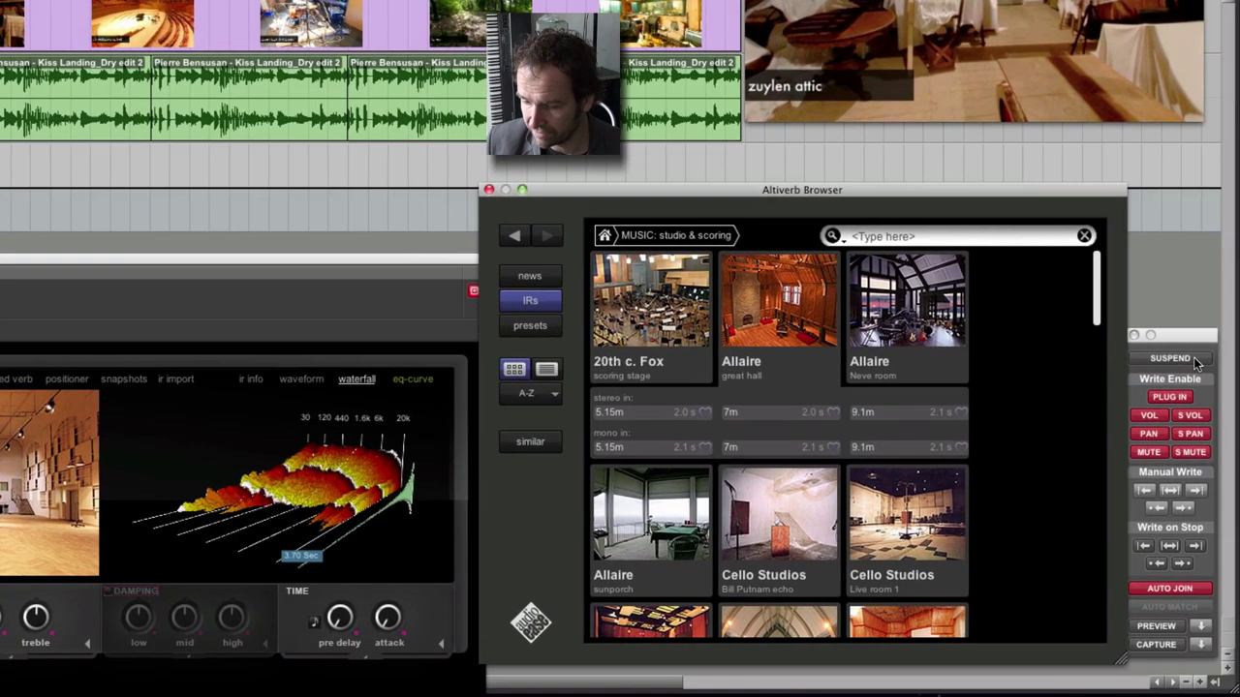
{"action": "left_click", "coordinate": [1195, 359]}
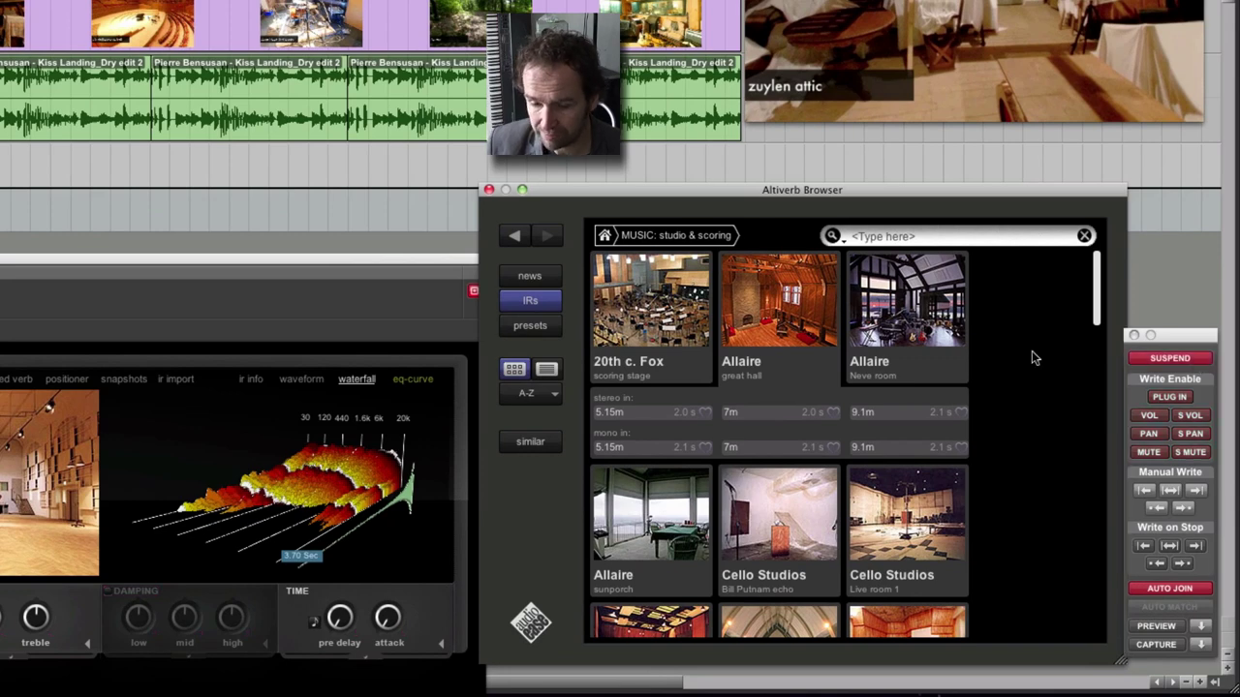
{"action": "left_click", "coordinate": [894, 240]}
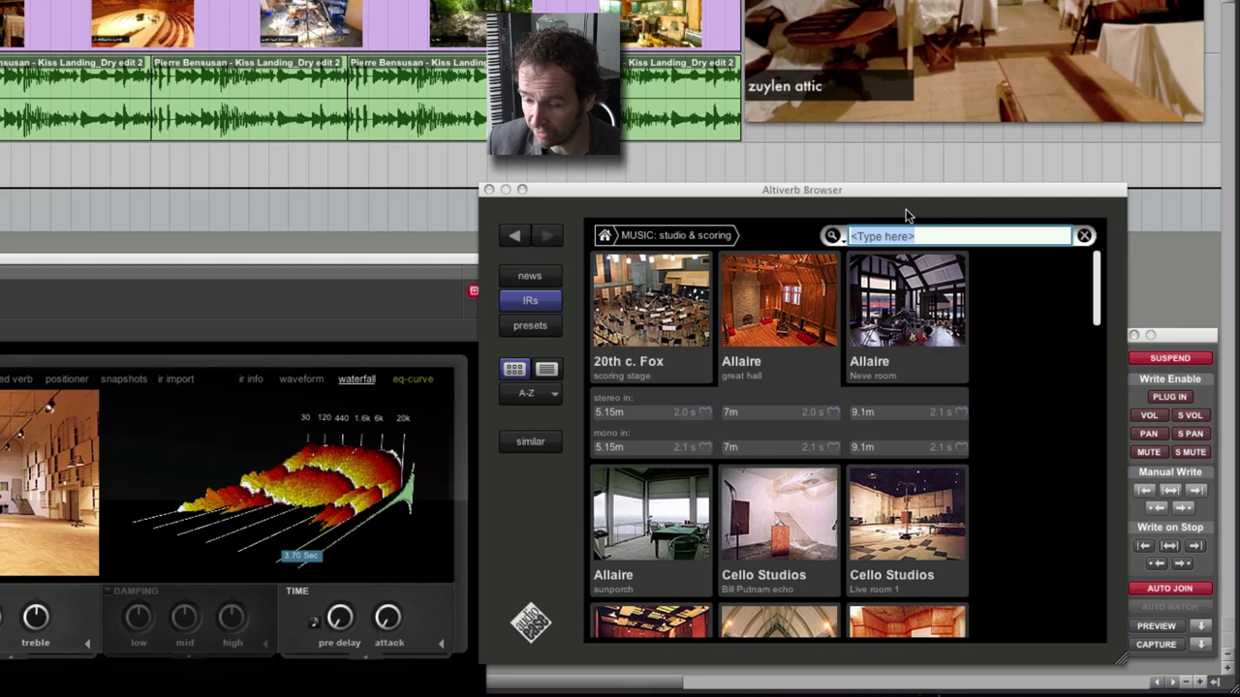
{"action": "key", "text": "Return"}
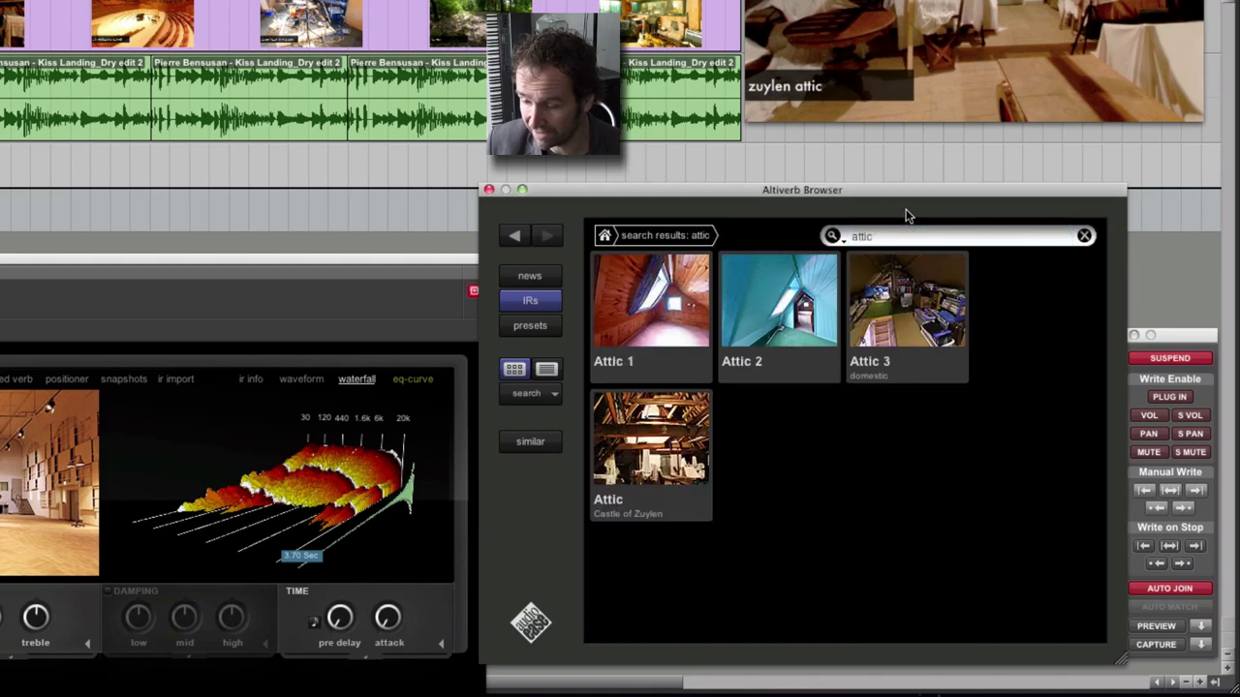
{"action": "left_click", "coordinate": [707, 452]}
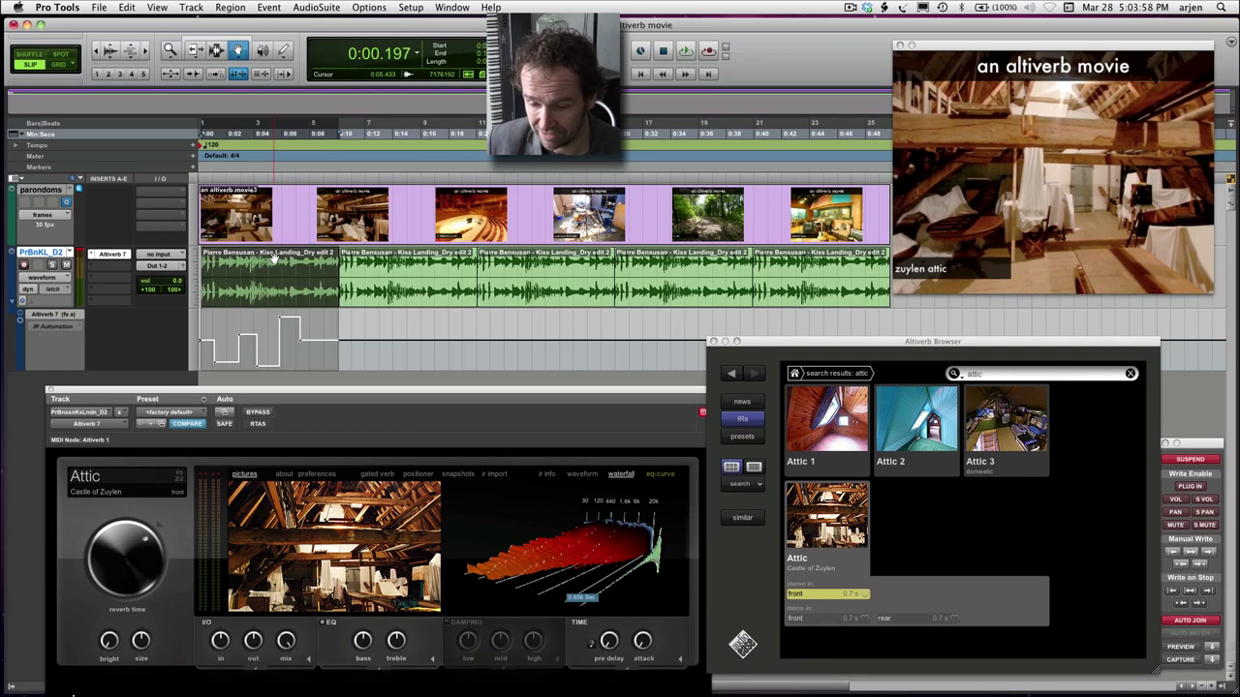
Reduce the dry/wet mix to about 68% wet during playback and write the current settings to all enabled automation across the first audio region
{"action": "key", "text": "space"}
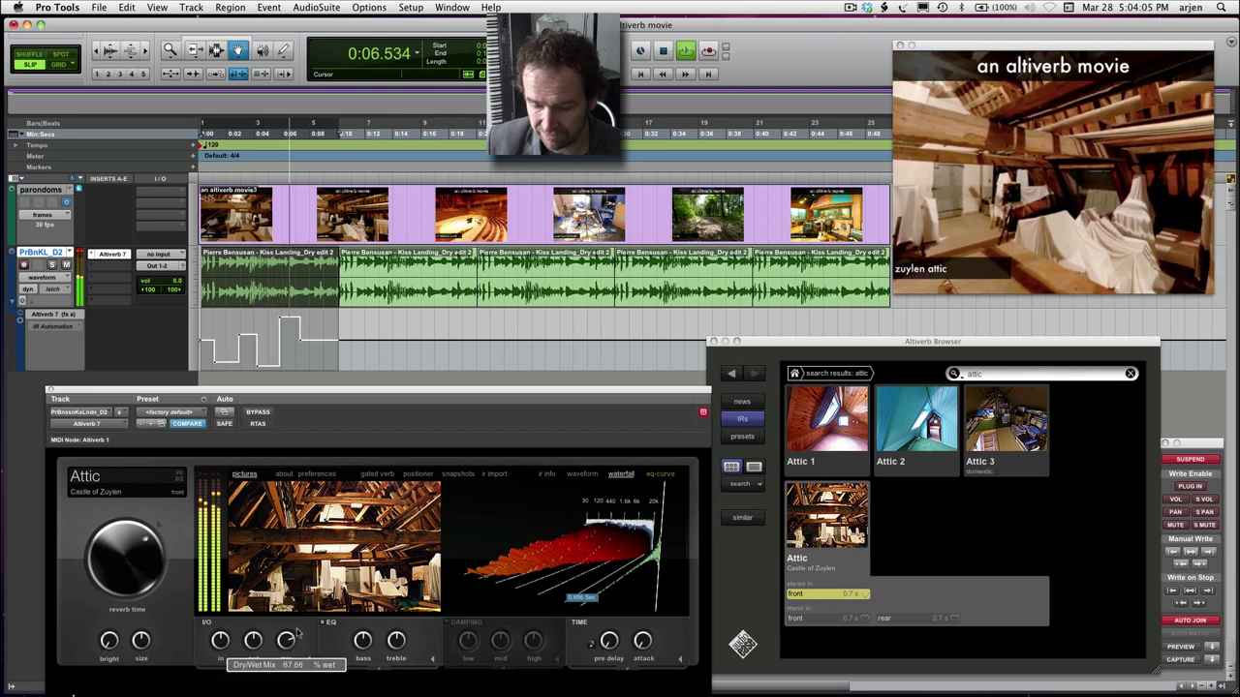
{"action": "left_click", "coordinate": [128, 7]}
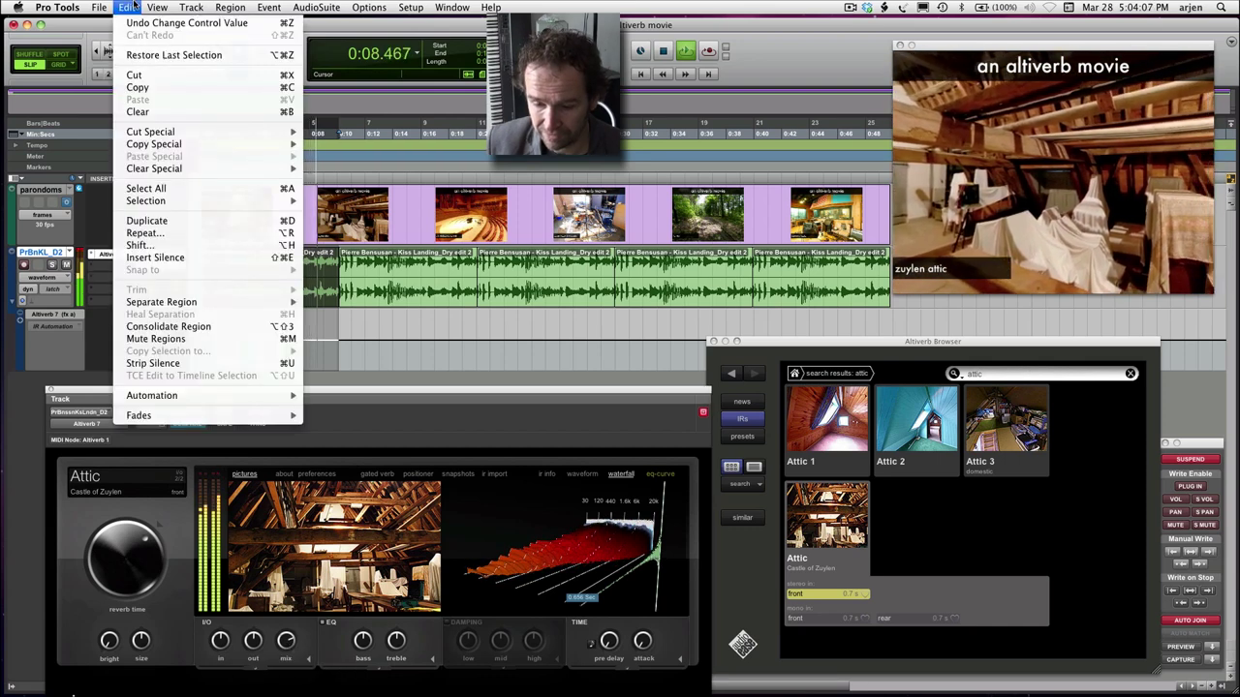
{"action": "mouse_move", "coordinate": [148, 397]}
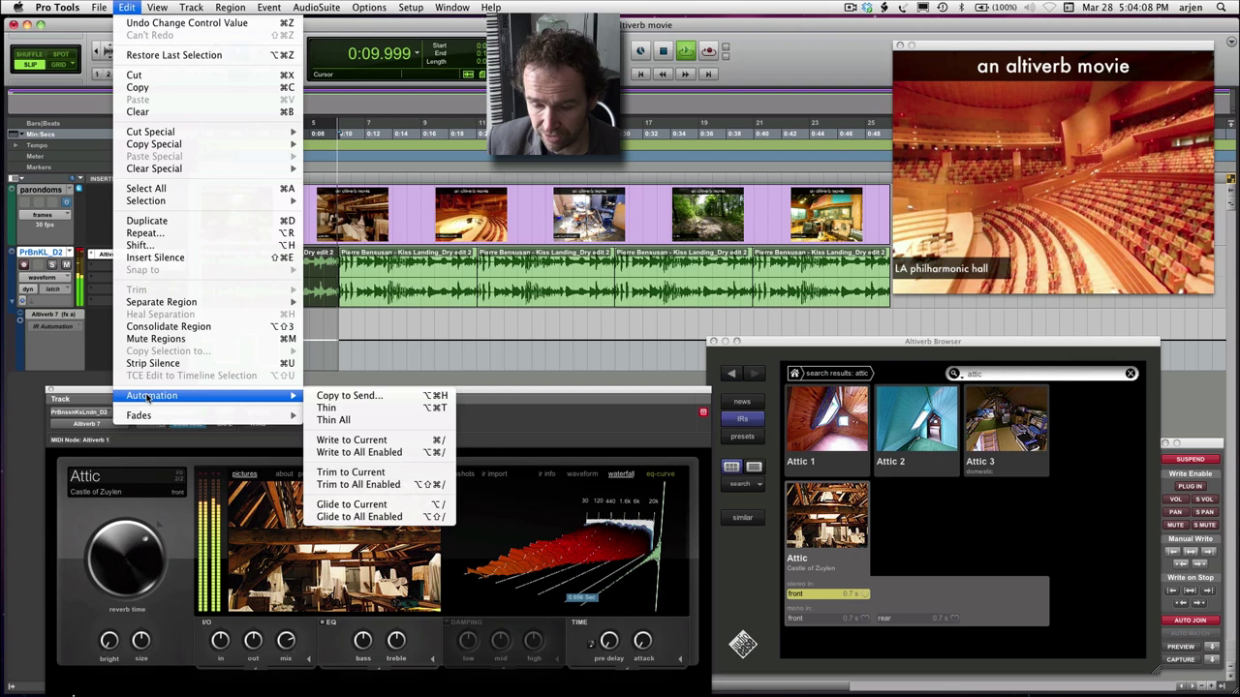
{"action": "left_click", "coordinate": [347, 452]}
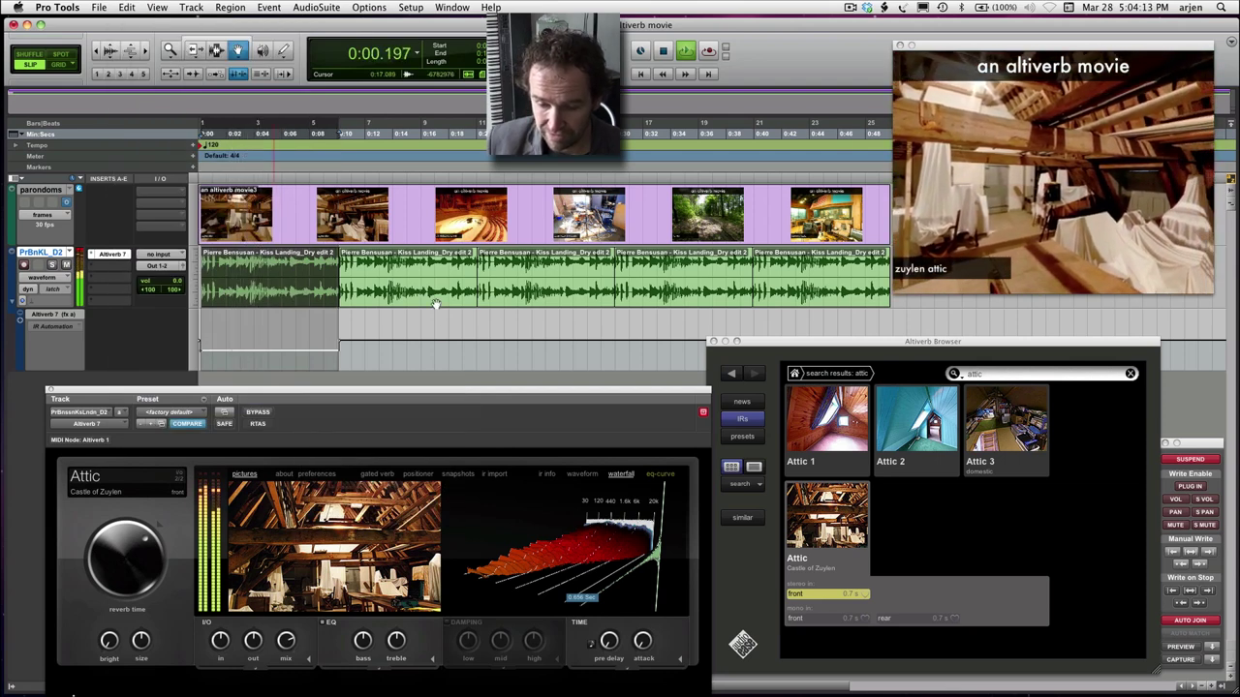
Select the second audio region, search the impulse responses for "la", and load Disney Hall LA Philharmonic for playback
{"action": "left_click", "coordinate": [416, 273]}
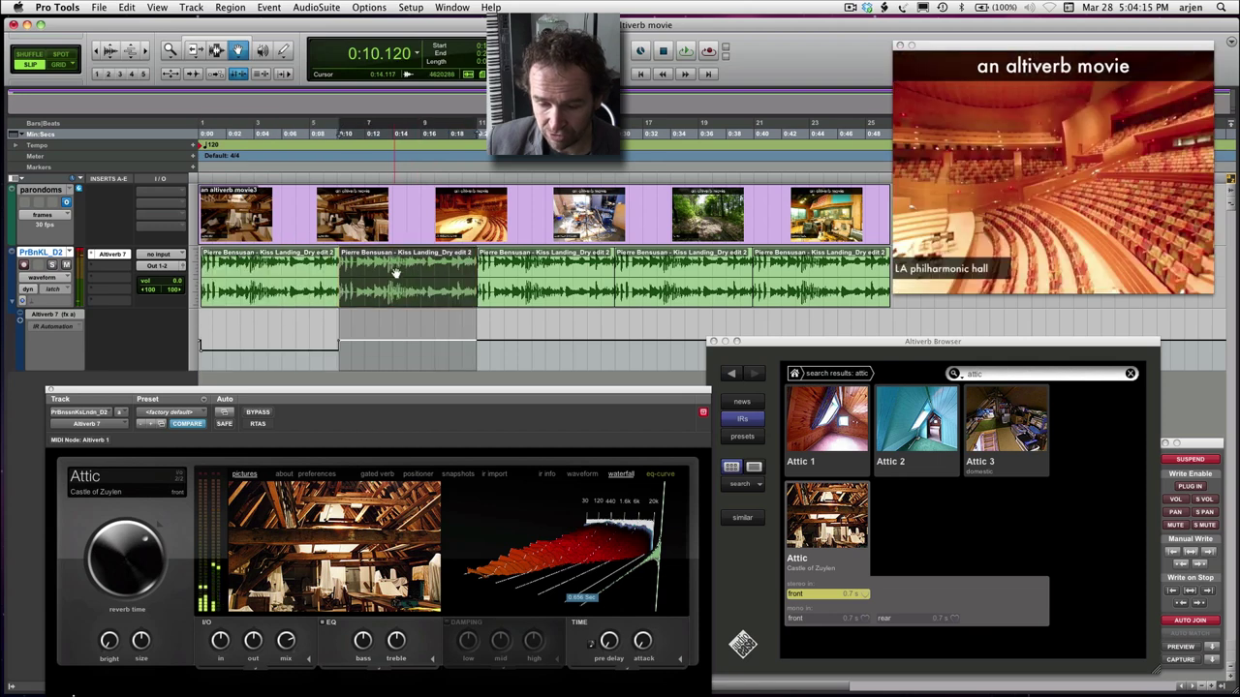
{"action": "left_click", "coordinate": [985, 376]}
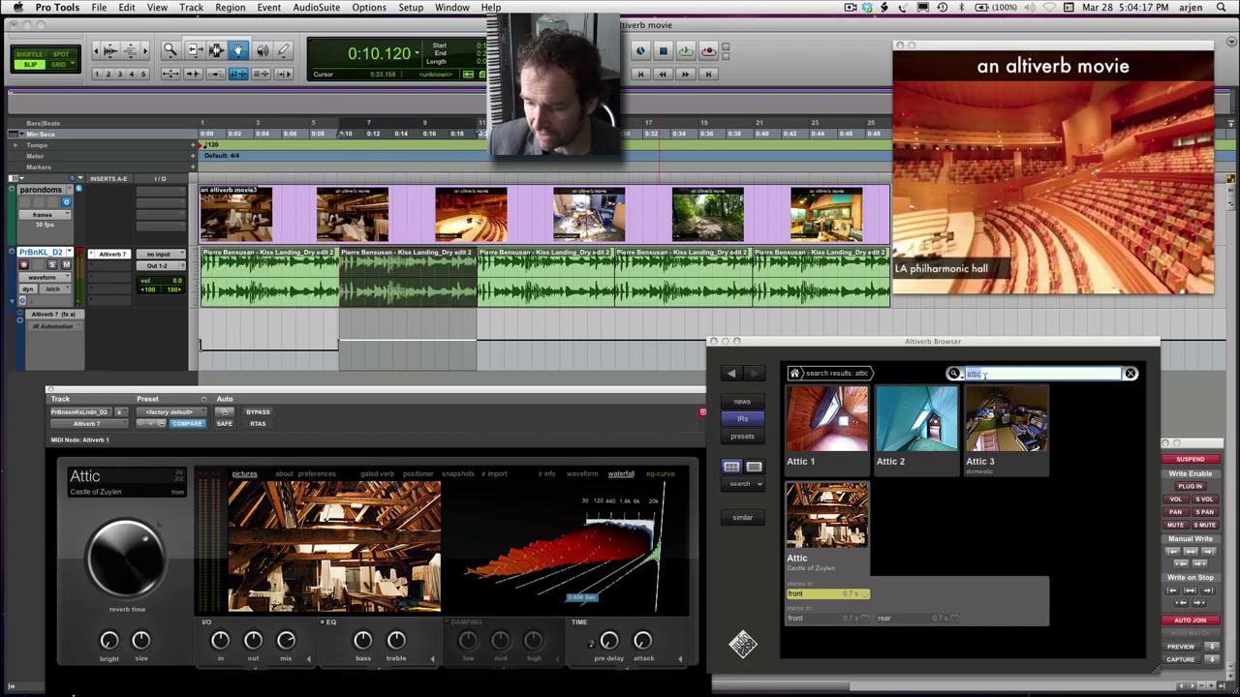
{"action": "type", "text": "la"}
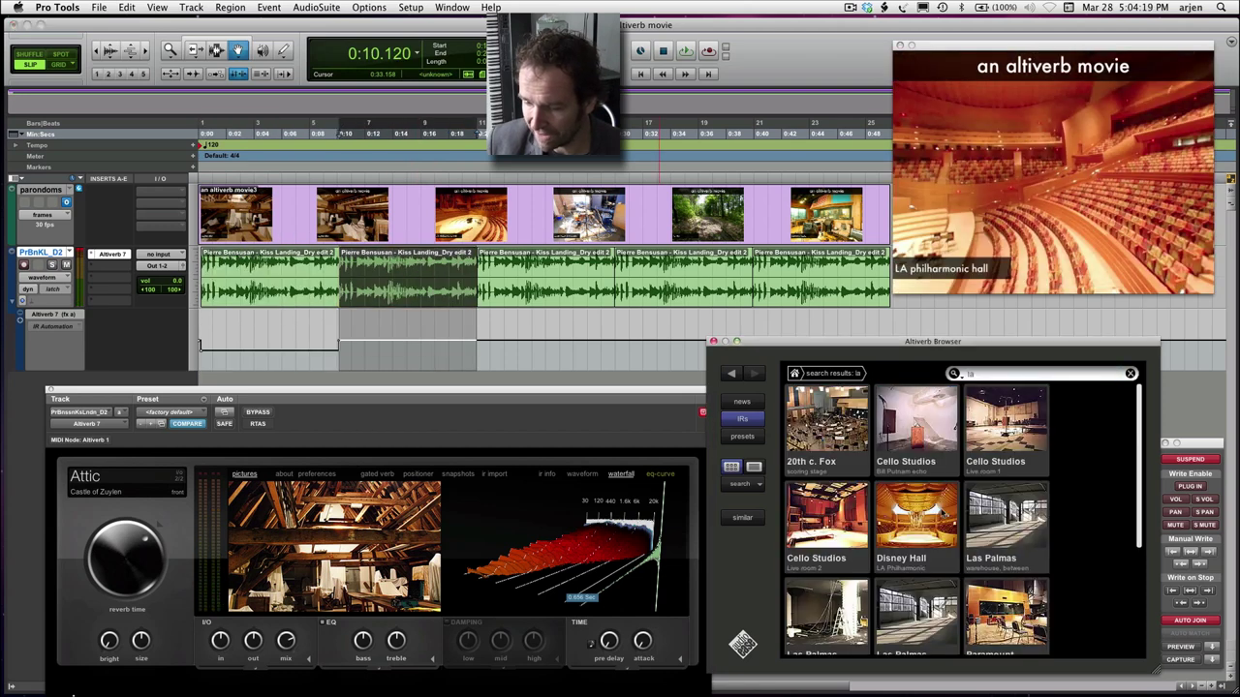
{"action": "left_click", "coordinate": [917, 519]}
{"action": "key", "text": "space"}
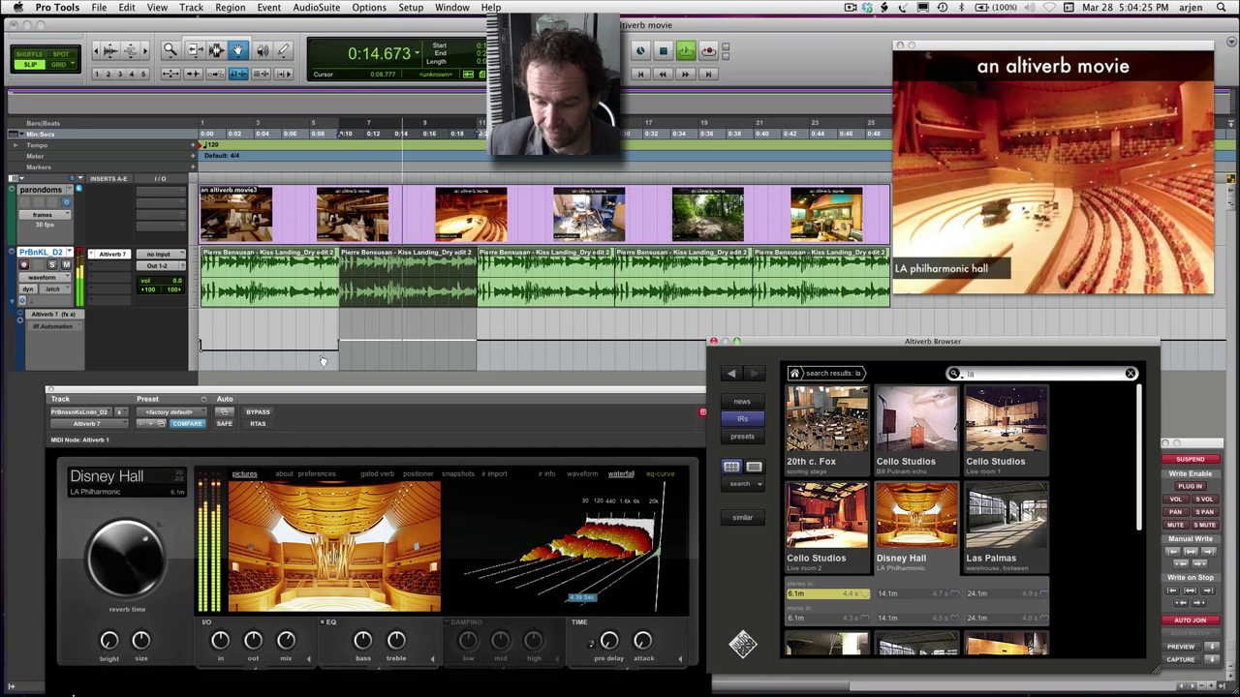
Write the current Disney Hall settings to all enabled automation across the second audio region
{"action": "left_click", "coordinate": [127, 7]}
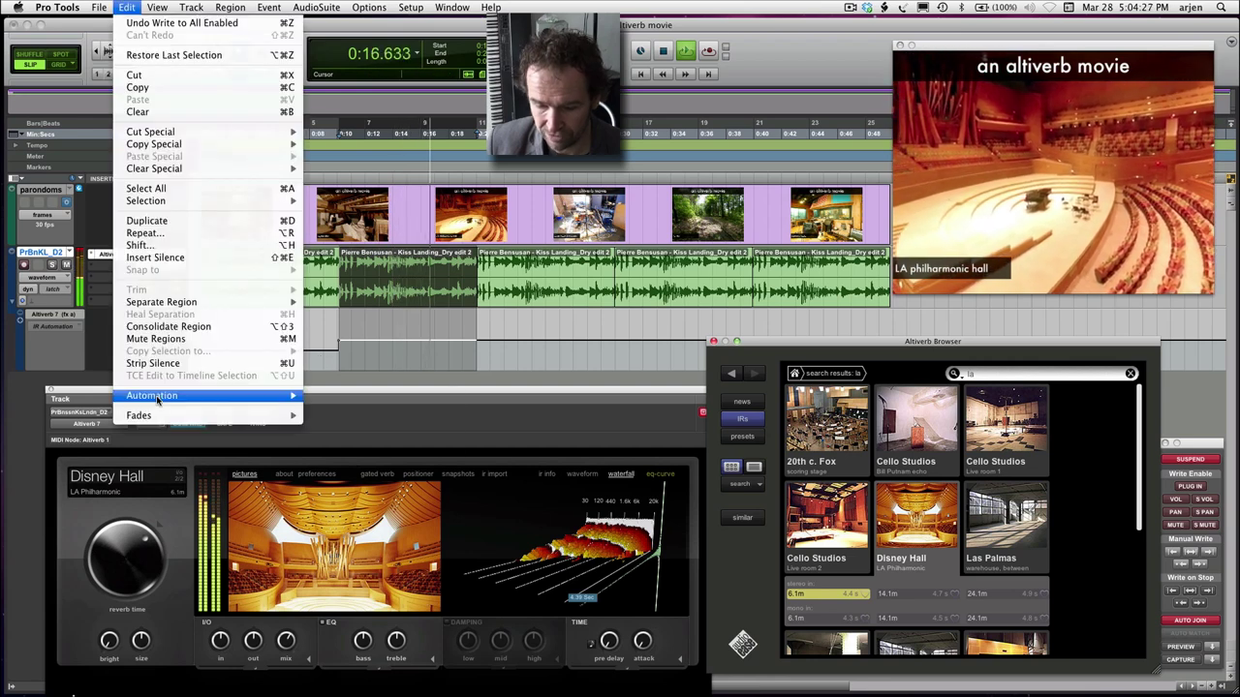
{"action": "mouse_move", "coordinate": [157, 400]}
{"action": "left_click", "coordinate": [378, 453]}
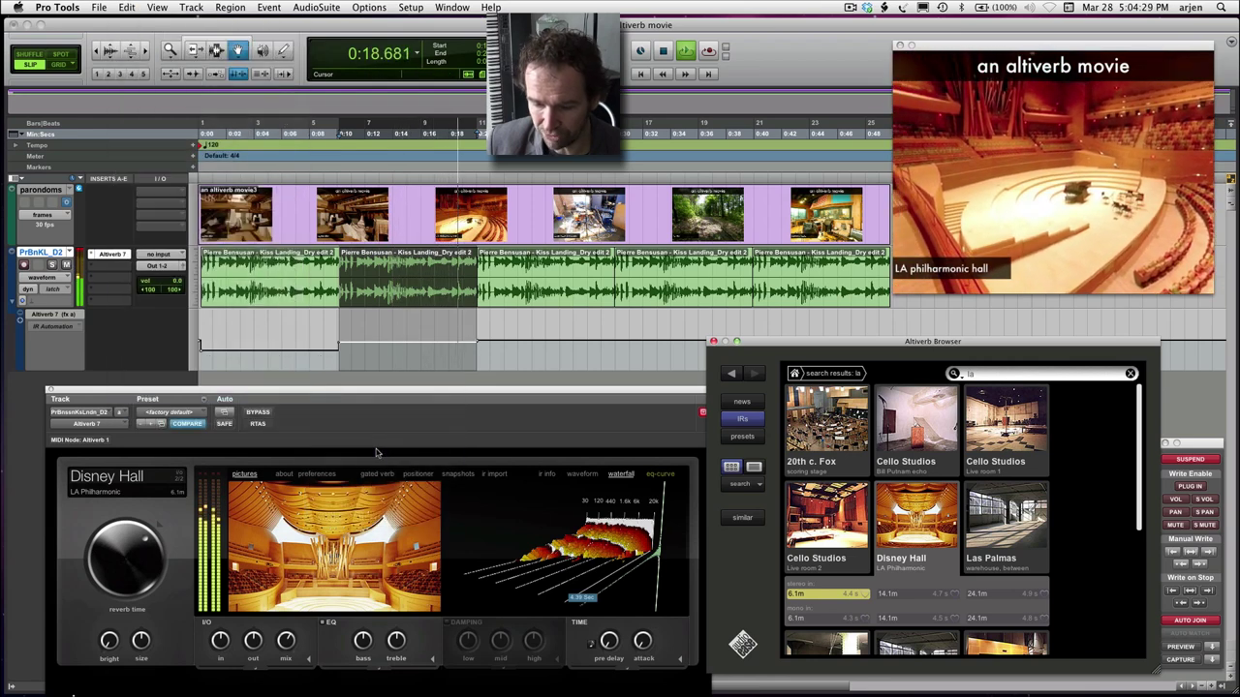
For the third audio region, find "sarm" and load the SARM Studios brick drum room with a dry/wet mix of about 63% wet
{"action": "left_click", "coordinate": [562, 281]}
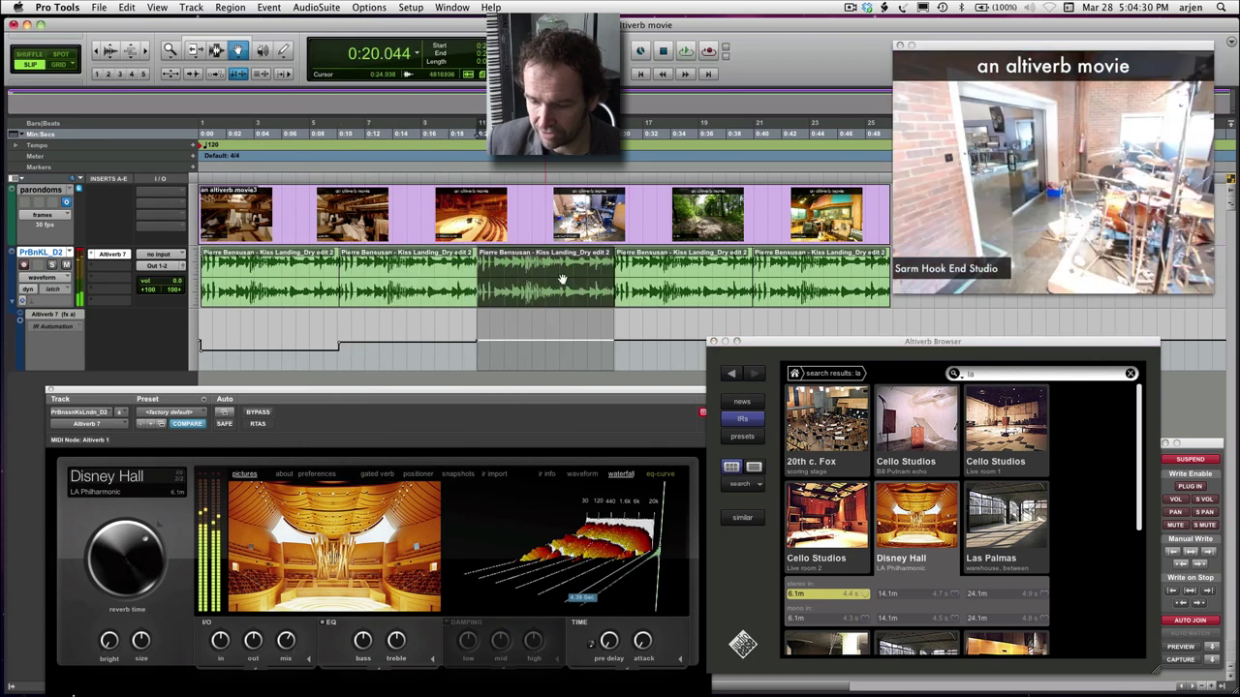
{"action": "left_click", "coordinate": [982, 373]}
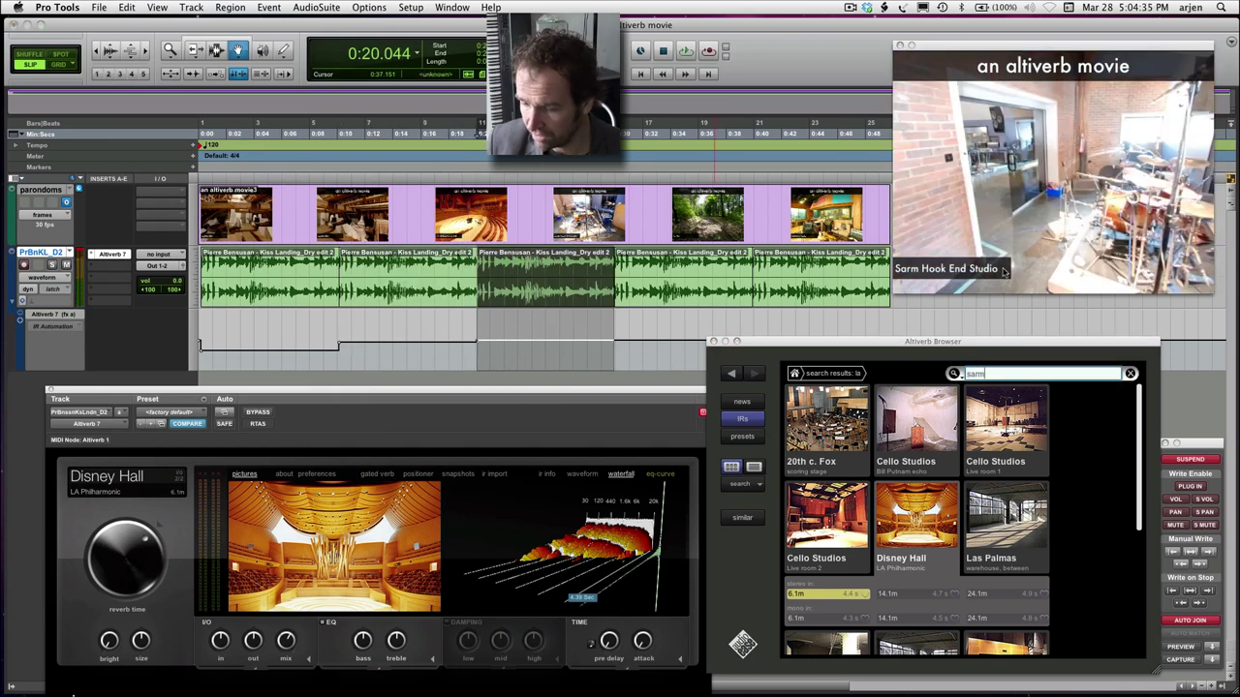
{"action": "key", "text": "Return"}
{"action": "left_click", "coordinate": [818, 407]}
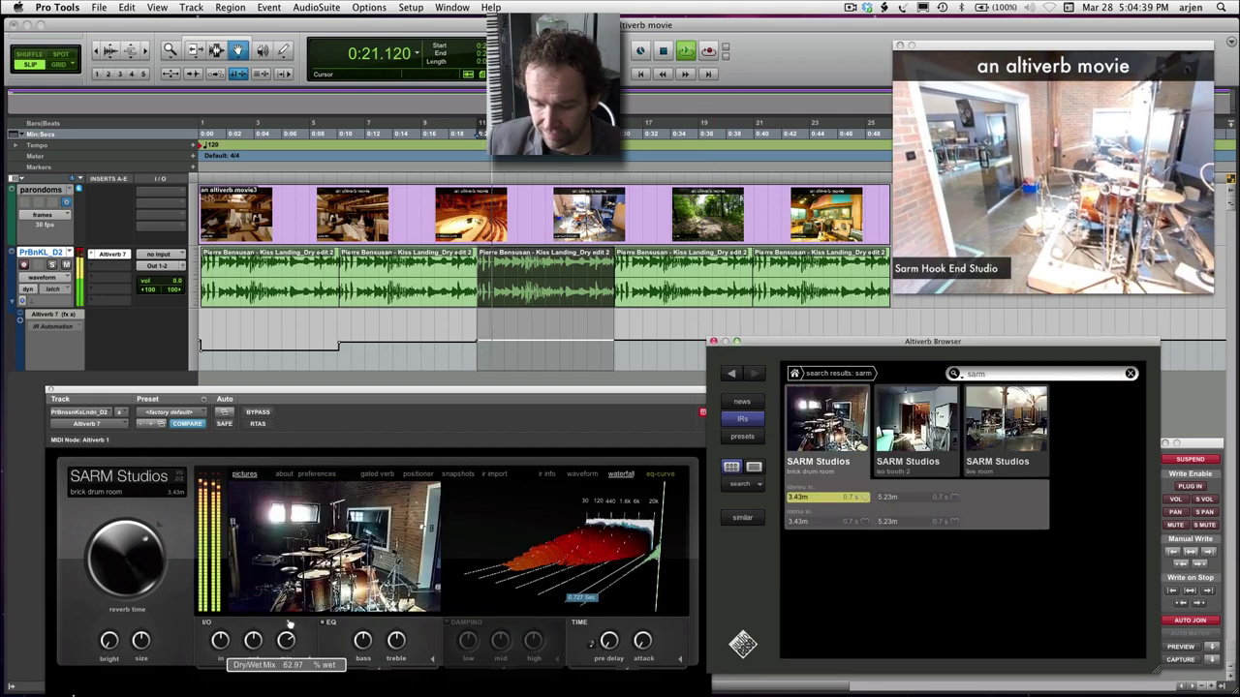
Write the current SARM Studios settings to all enabled automation across the third audio region
{"action": "left_click", "coordinate": [127, 7]}
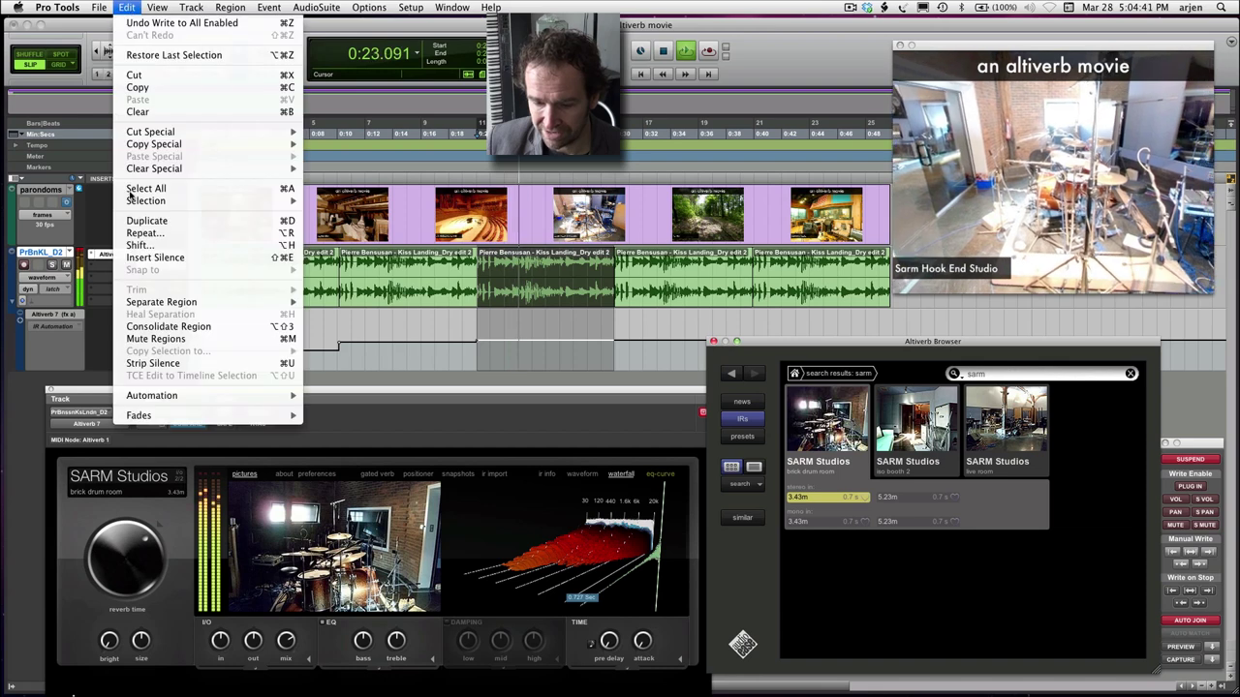
{"action": "mouse_move", "coordinate": [145, 396]}
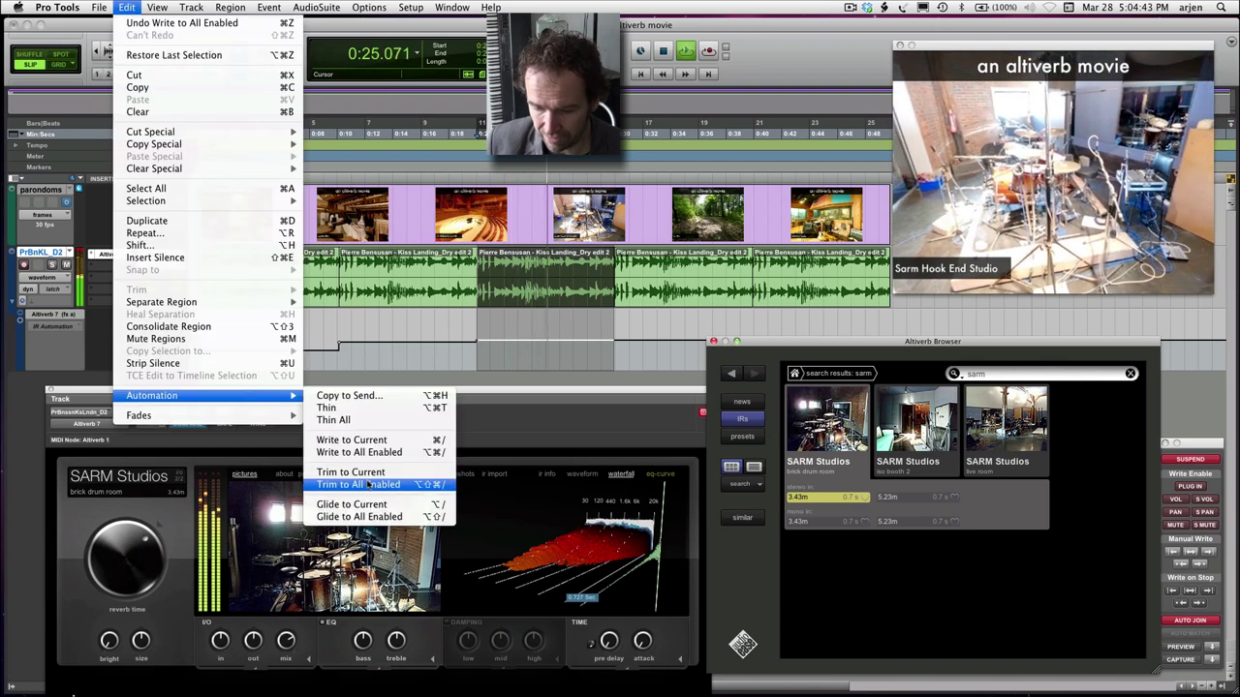
{"action": "left_click", "coordinate": [365, 452]}
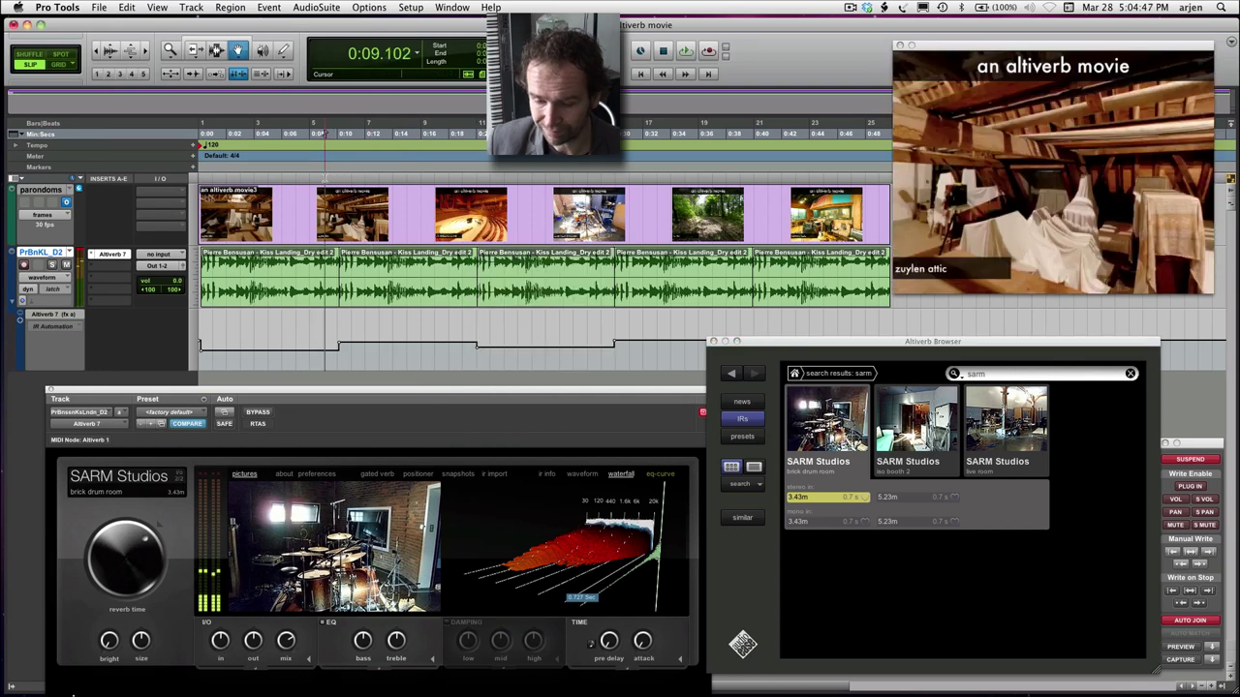
Turn off automation suspend and play back across the boundaries between the first, second and third audio regions
{"action": "key", "text": "space"}
{"action": "left_click", "coordinate": [1201, 460]}
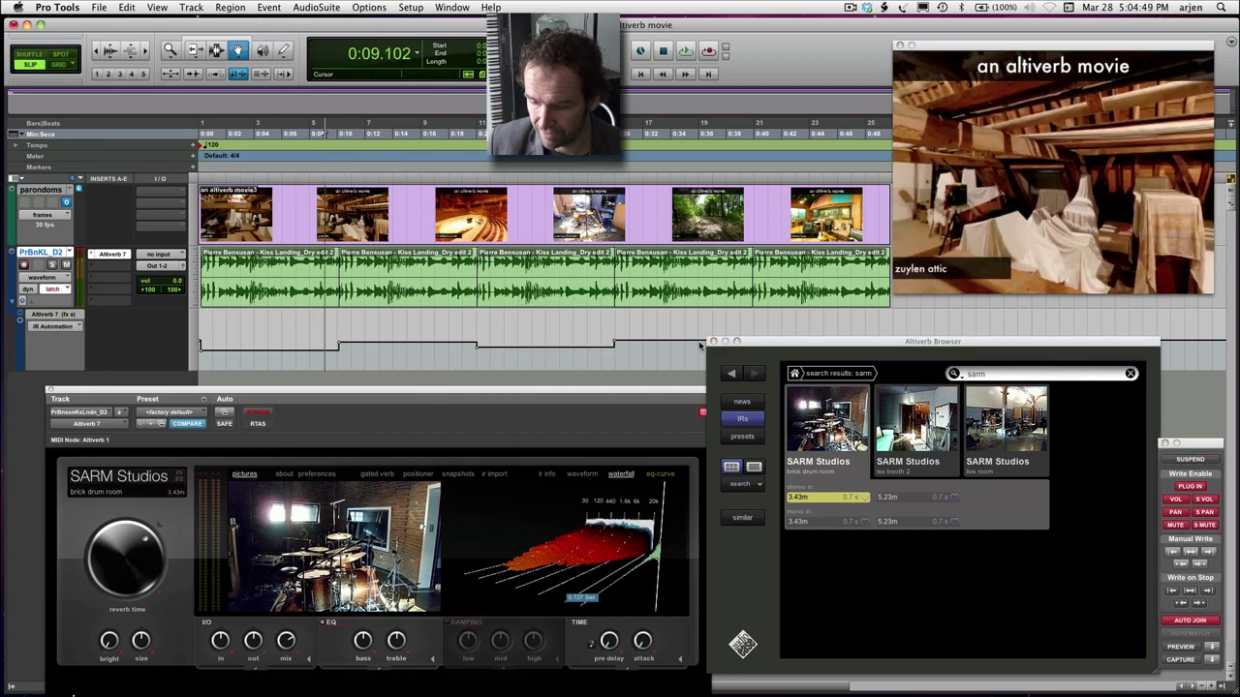
{"action": "key", "text": "space"}
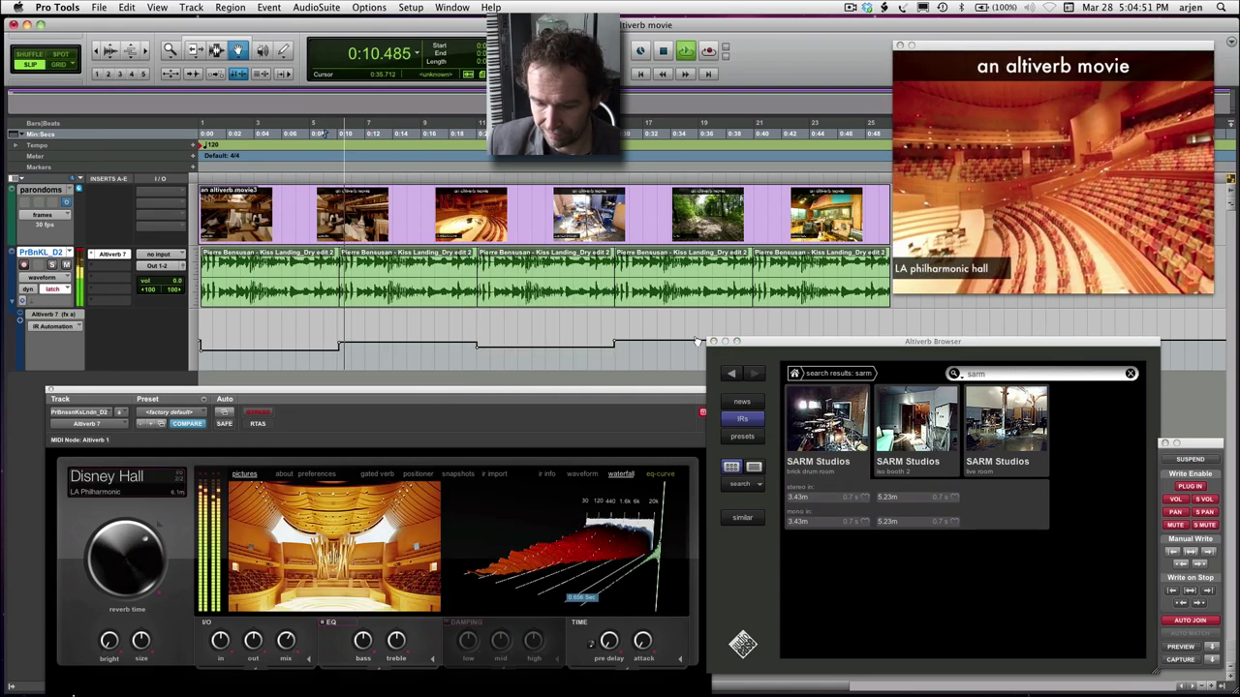
{"action": "left_click", "coordinate": [463, 178]}
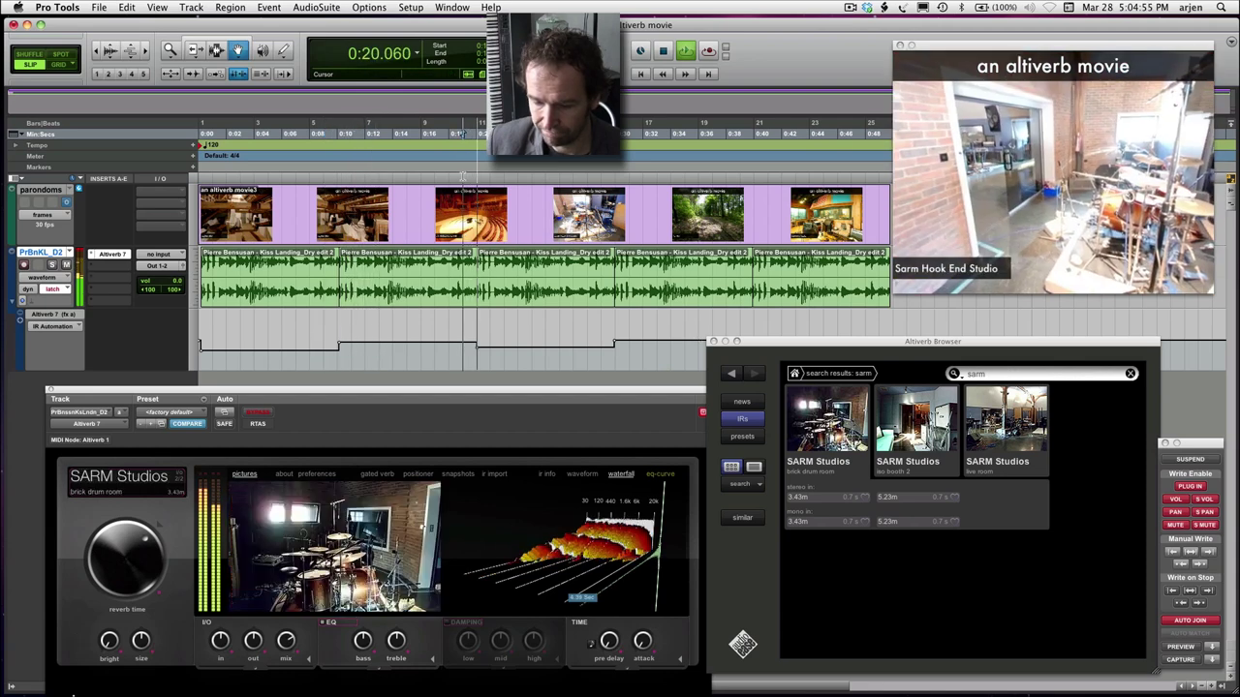
{"action": "left_click", "coordinate": [463, 178]}
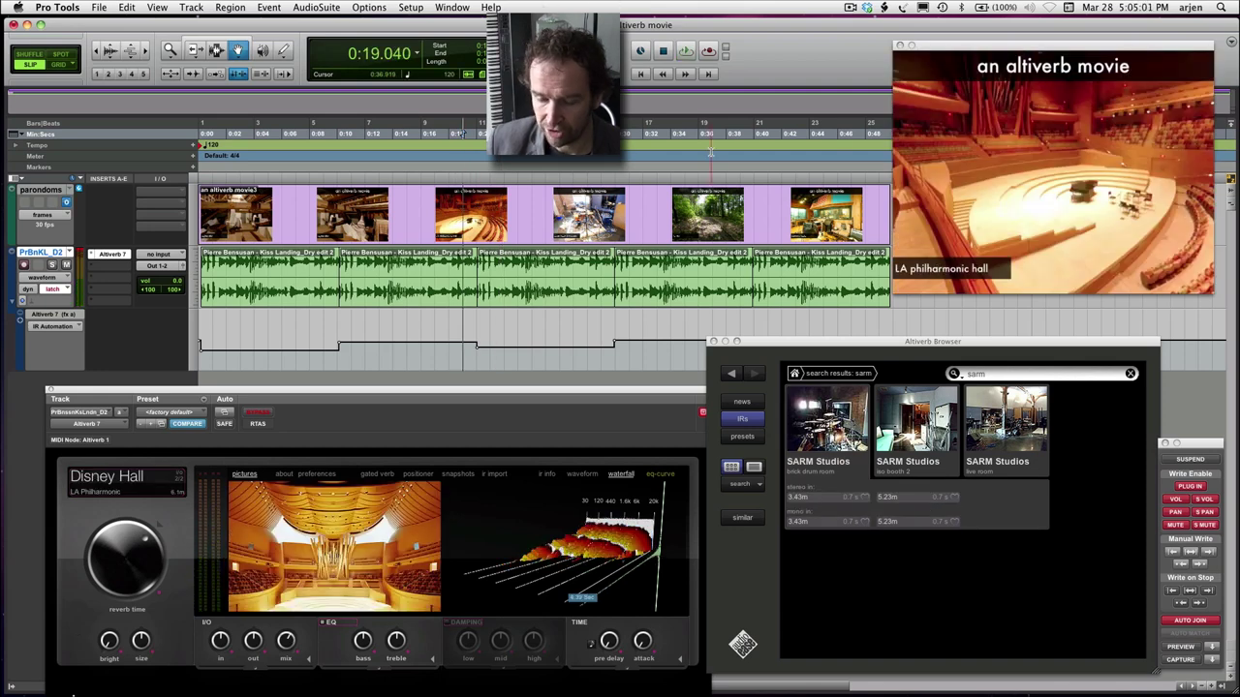
Remove the Altiverb 7 plug-in from the audio track together with its automation data
{"action": "left_click", "coordinate": [91, 255]}
{"action": "left_click", "coordinate": [111, 235]}
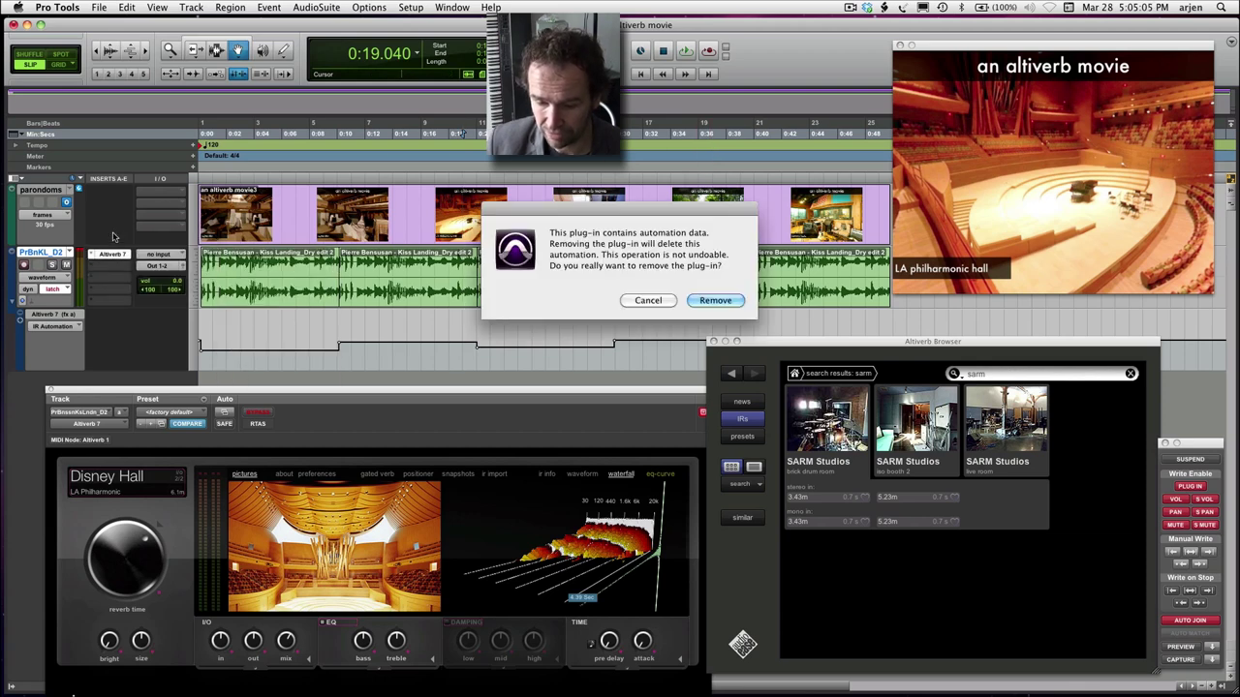
{"action": "left_click", "coordinate": [735, 300]}
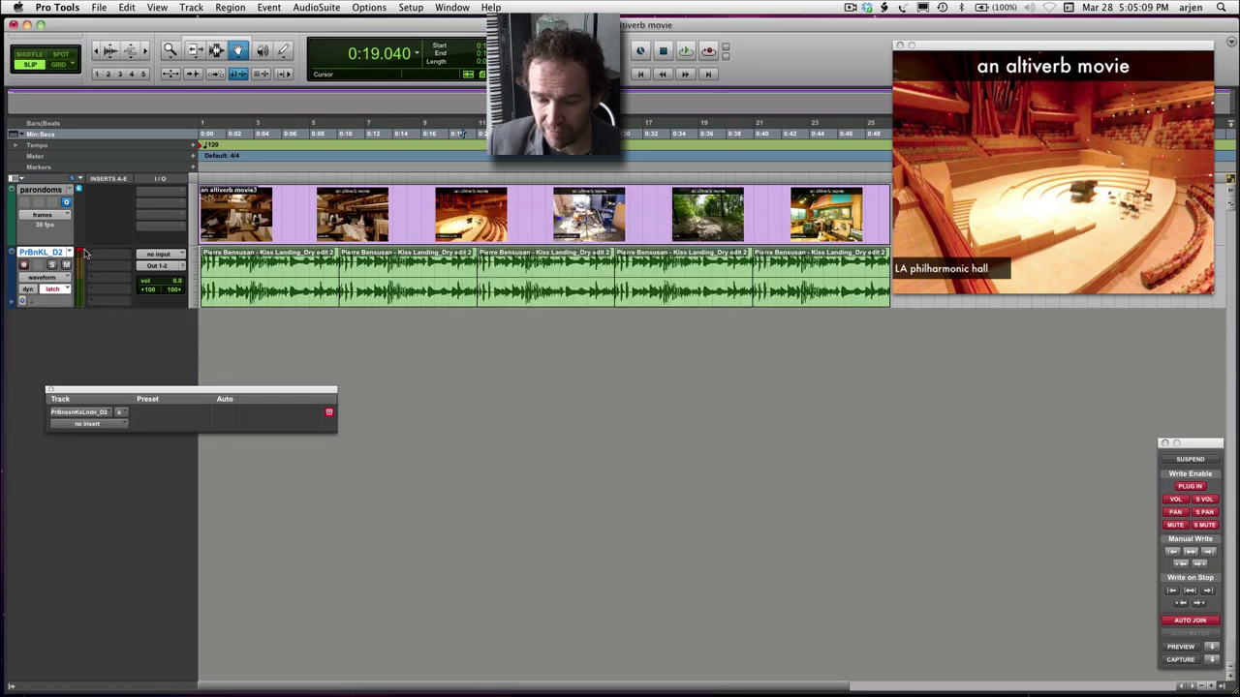
Insert a multichannel Altiverb 7 (stereo) reverb on the audio track's first insert
{"action": "left_click", "coordinate": [99, 256]}
{"action": "mouse_move", "coordinate": [155, 275]}
{"action": "mouse_move", "coordinate": [290, 307]}
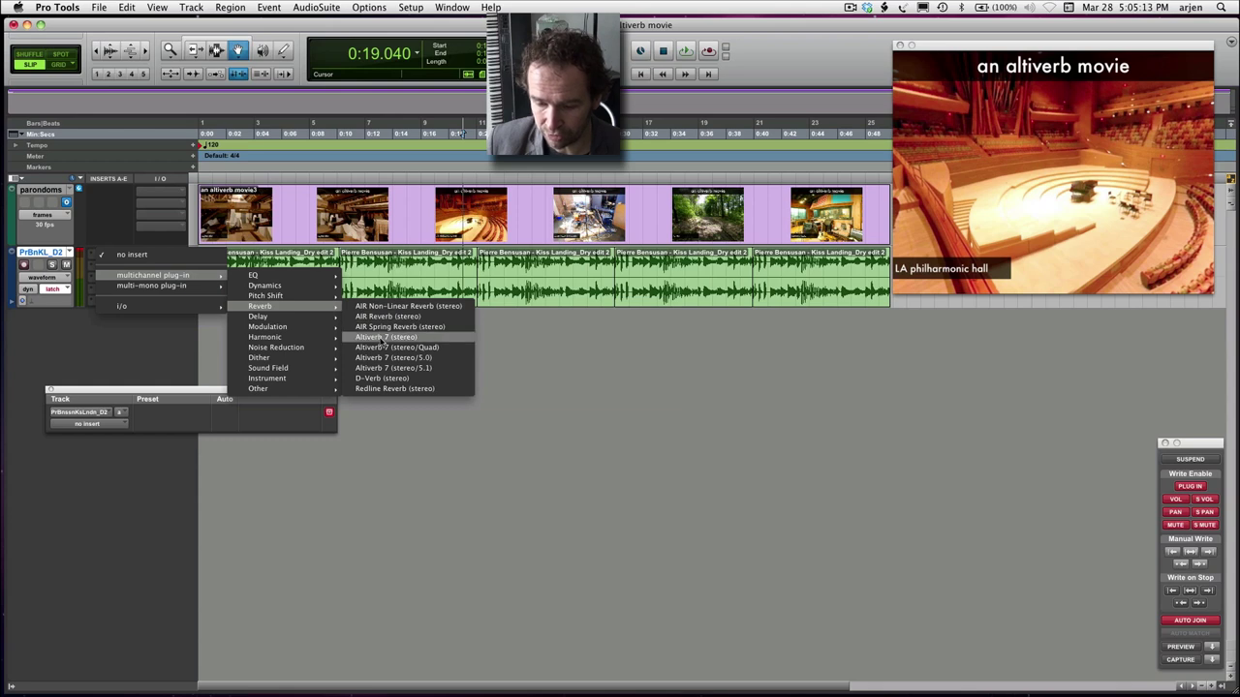
{"action": "left_click", "coordinate": [381, 339]}
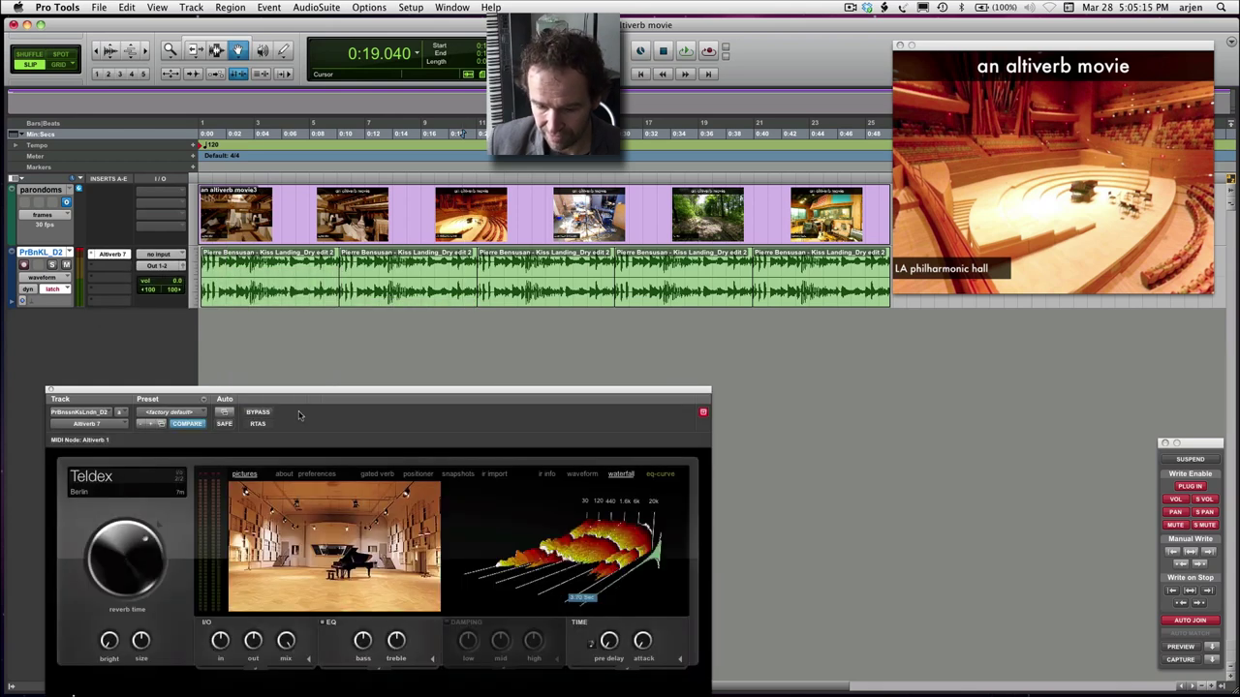
Enable automation for all Altiverb 7 parameters, from Master In Level through IR Automation
{"action": "left_click", "coordinate": [238, 413]}
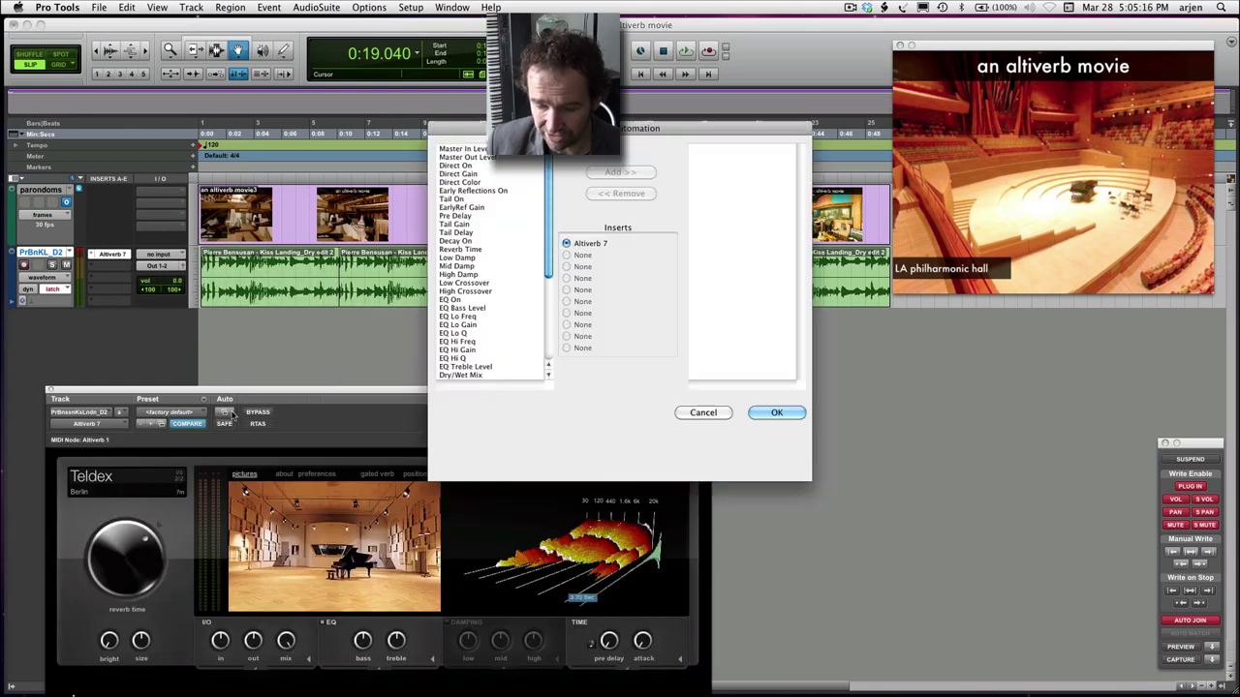
{"action": "left_click", "coordinate": [469, 151]}
{"action": "scroll", "coordinate": [552, 187], "scroll_direction": "down", "scroll_amount": 10}
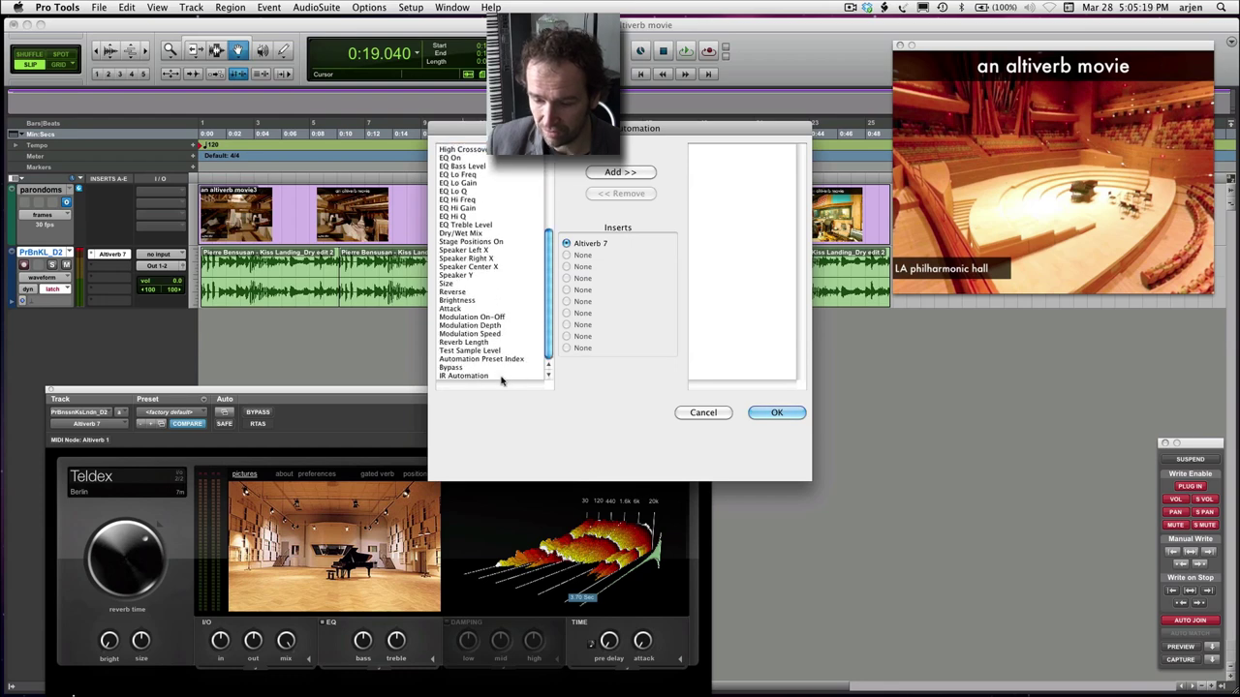
{"action": "left_click", "coordinate": [494, 376], "text": "shift"}
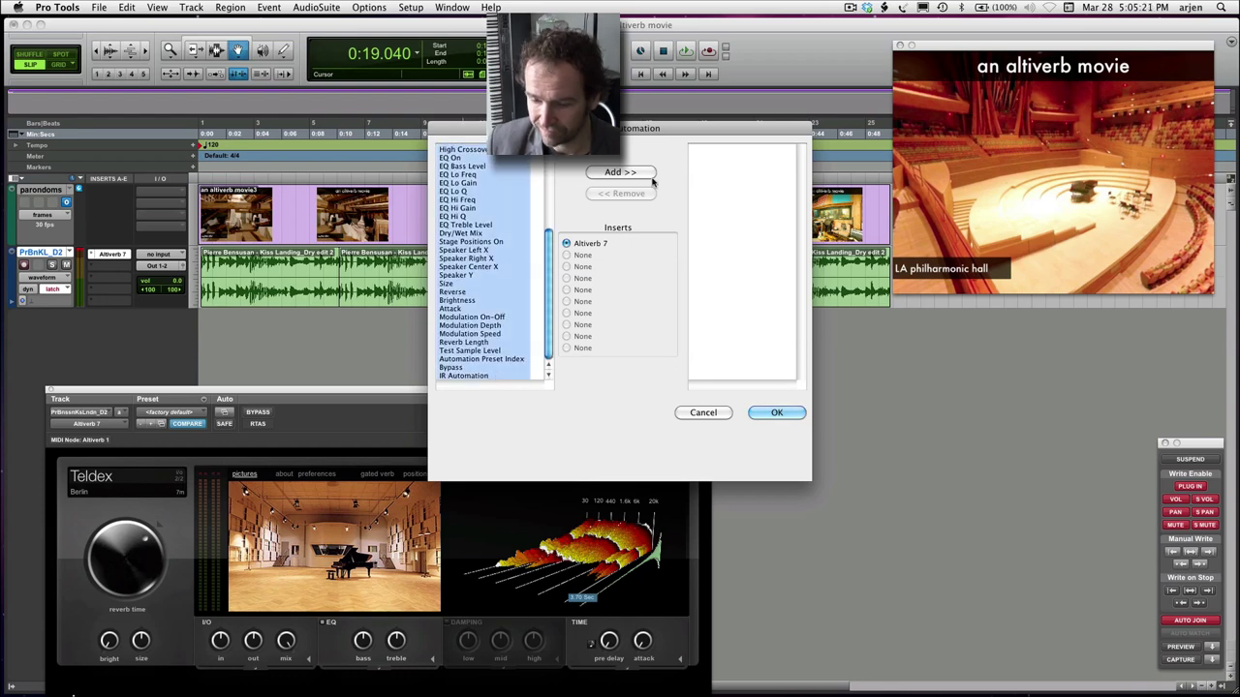
{"action": "left_click", "coordinate": [621, 172]}
{"action": "left_click", "coordinate": [775, 413]}
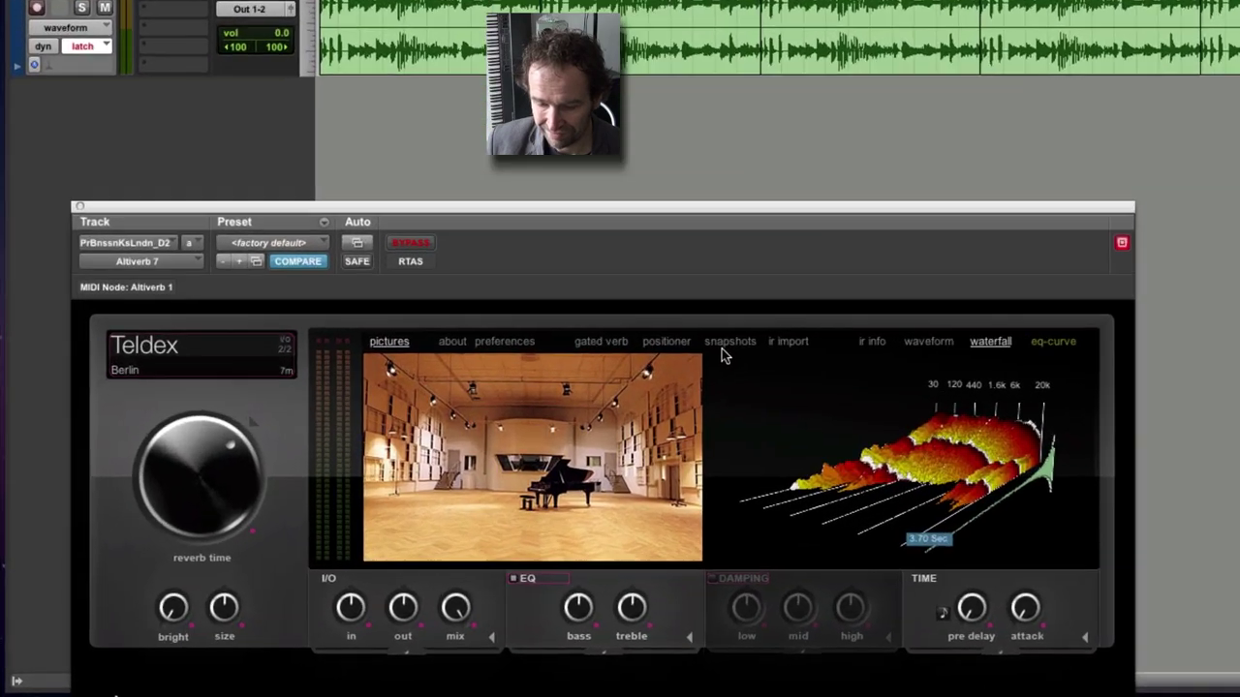
Display Altiverb's snapshots page, move the plug-in window higher, and open the impulse response browser beside it
{"action": "left_click", "coordinate": [456, 475]}
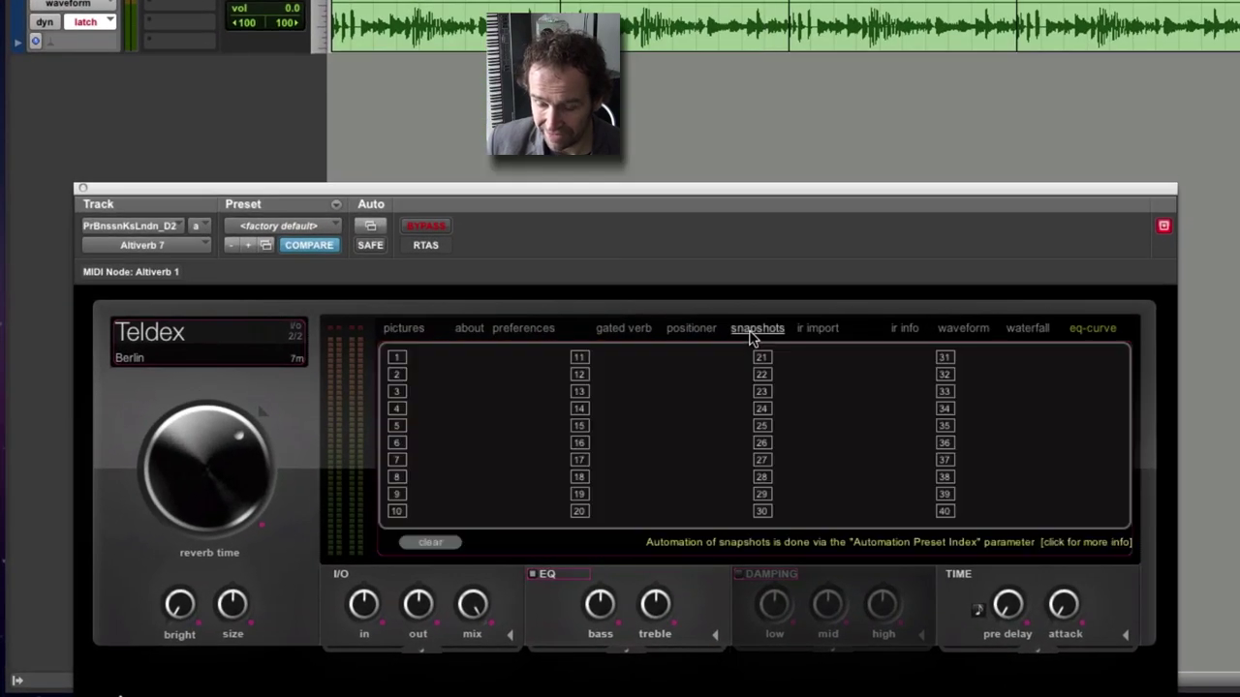
{"action": "left_click_drag", "start_coordinate": [776, 194], "coordinate": [696, 146]}
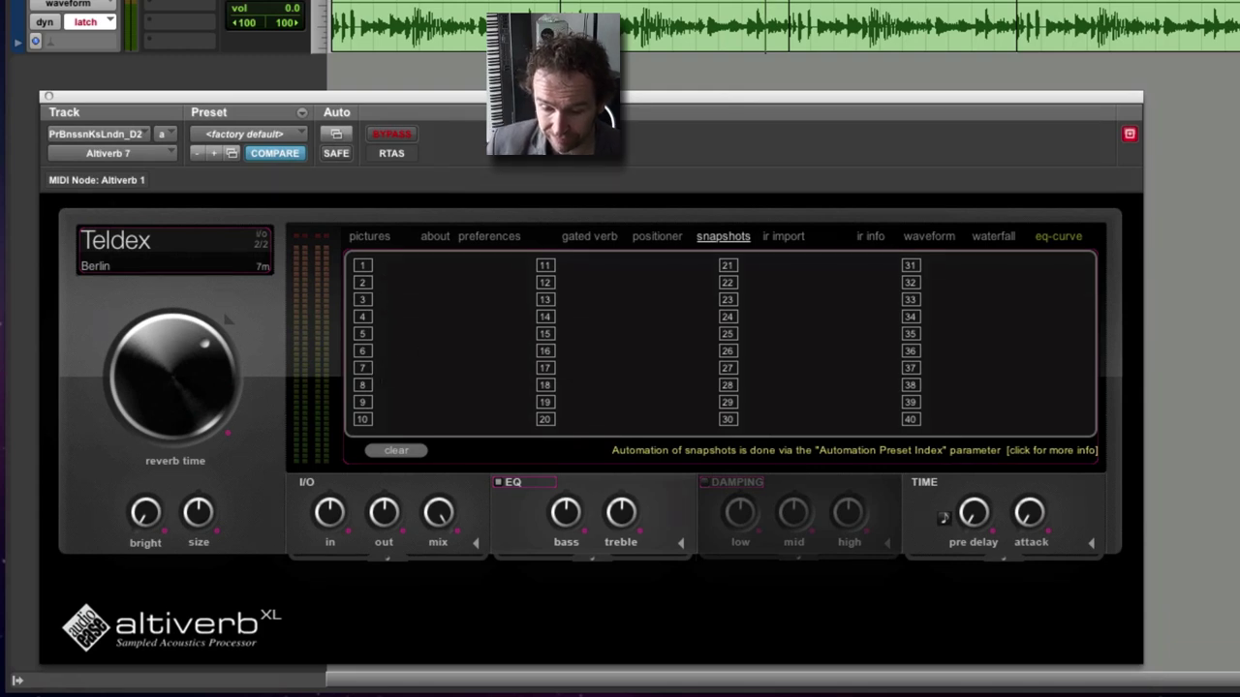
{"action": "left_click_drag", "start_coordinate": [944, 516], "coordinate": [941, 528]}
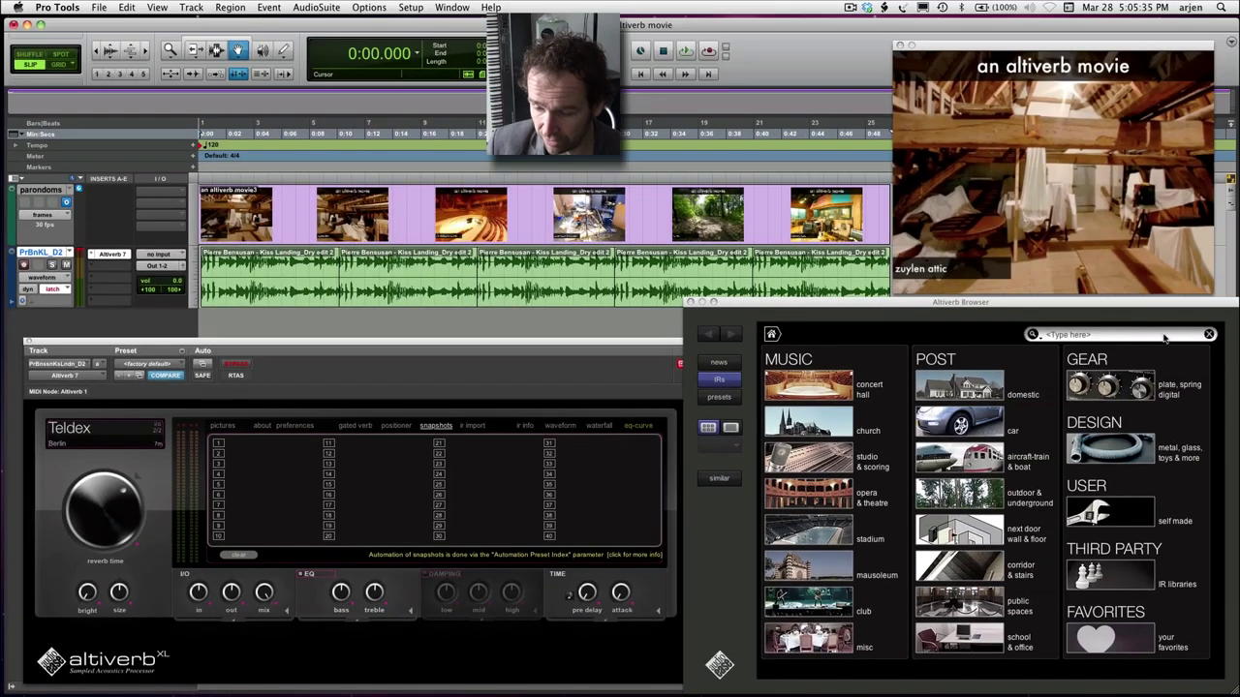
Search for "attic", load the Castle of Zuylen Attic, and store it with a reduced dry/wet mix in snapshot slot 1
{"action": "left_click", "coordinate": [1170, 334]}
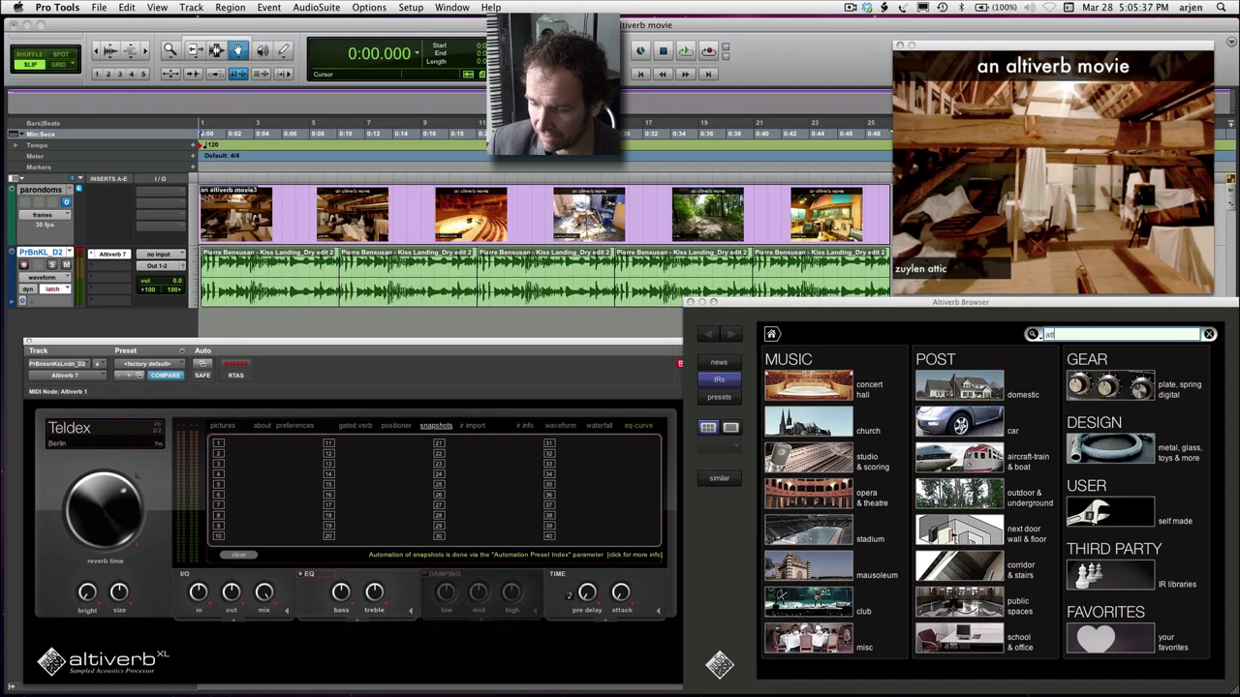
{"action": "key", "text": "Return"}
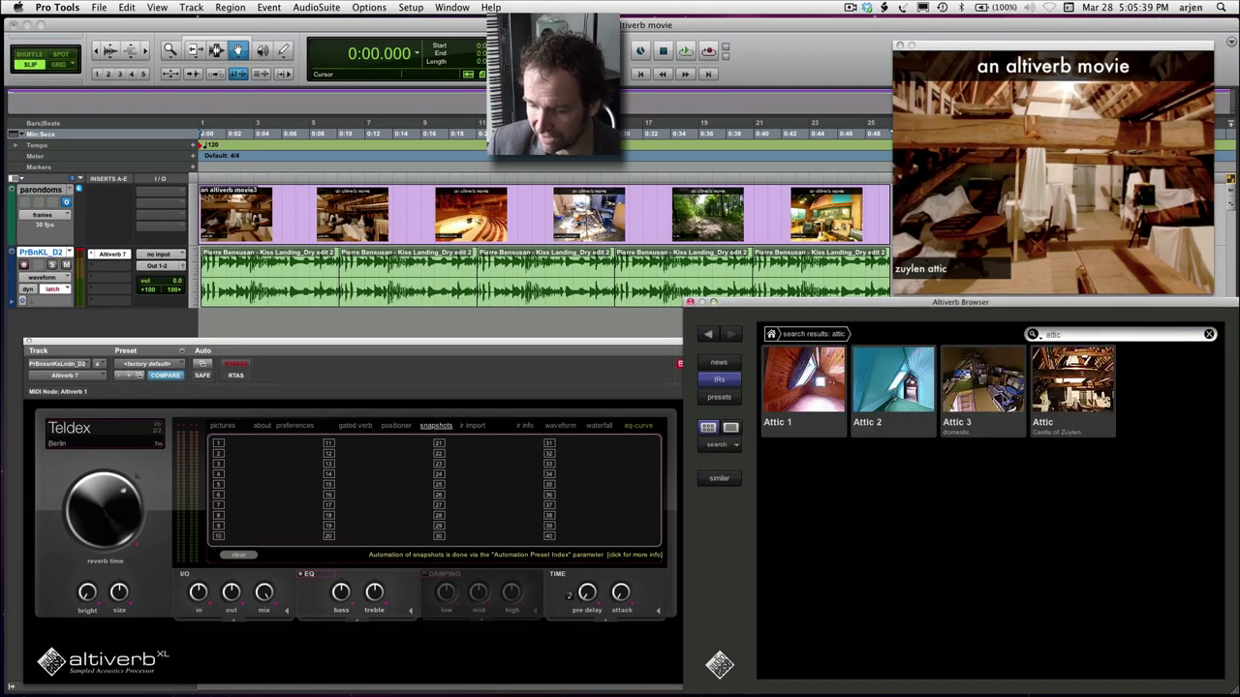
{"action": "left_click", "coordinate": [1072, 383]}
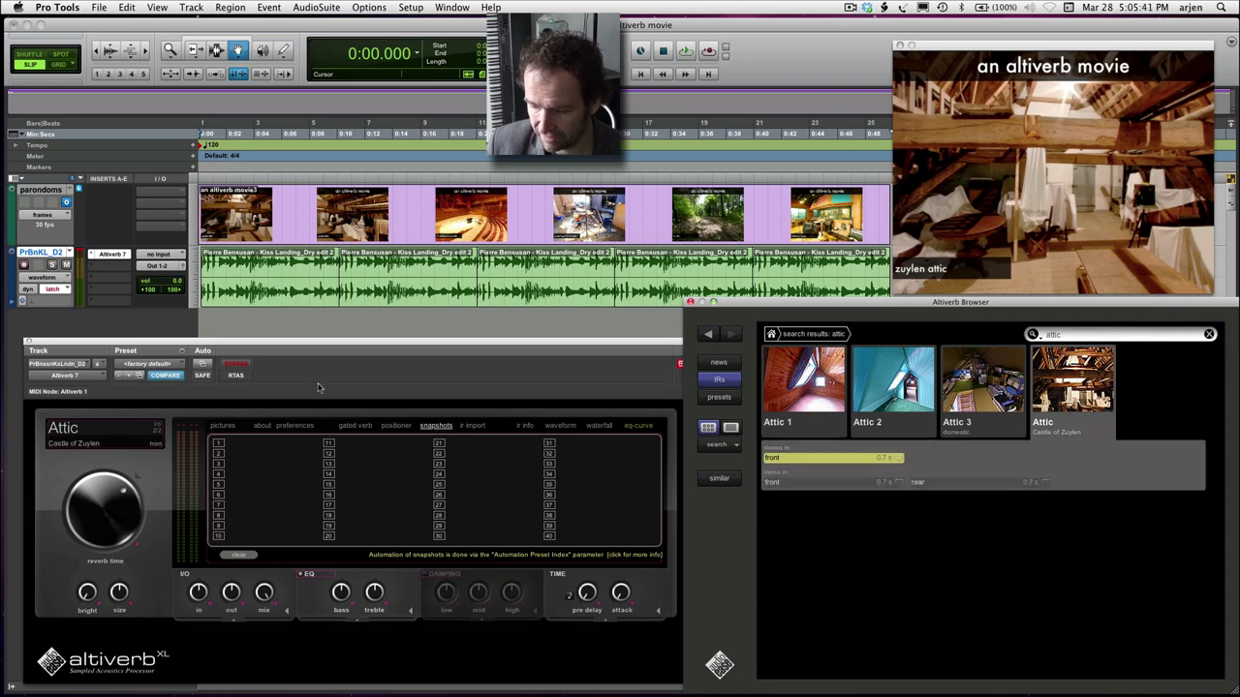
{"action": "mouse_move", "coordinate": [260, 602]}
{"action": "left_mouse_down"}
{"action": "mouse_move", "coordinate": [254, 675]}
{"action": "mouse_move", "coordinate": [266, 611]}
{"action": "left_mouse_up"}
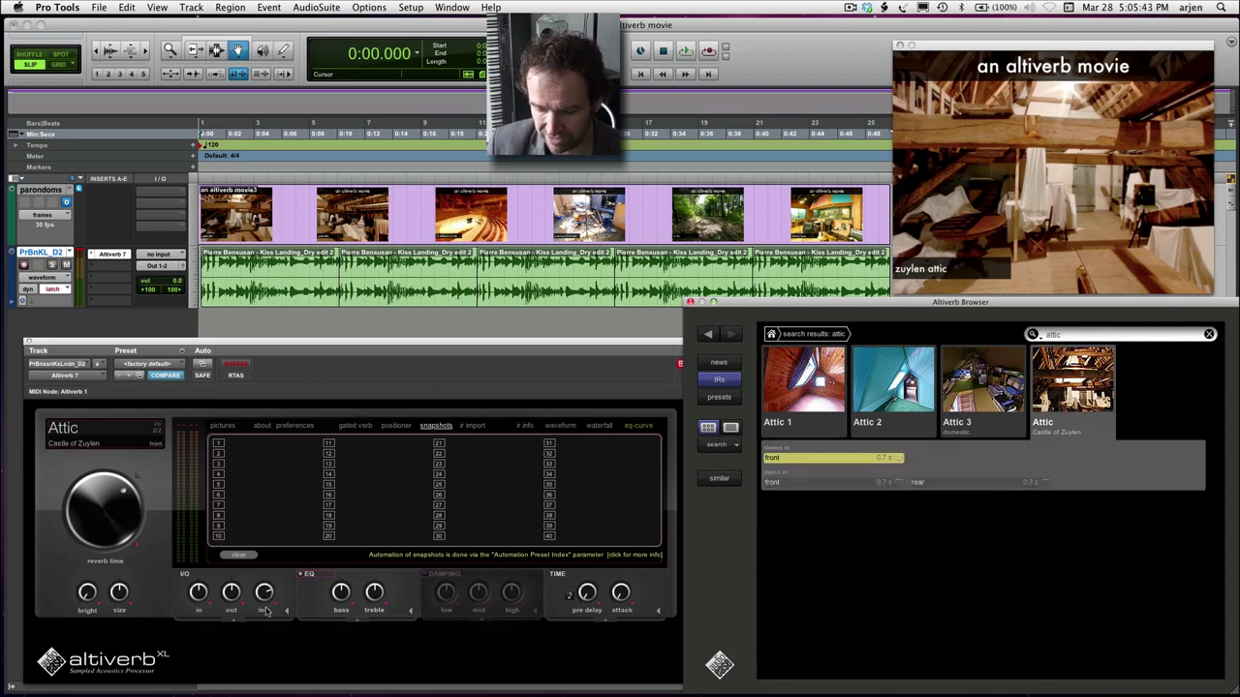
{"action": "left_click", "coordinate": [220, 446]}
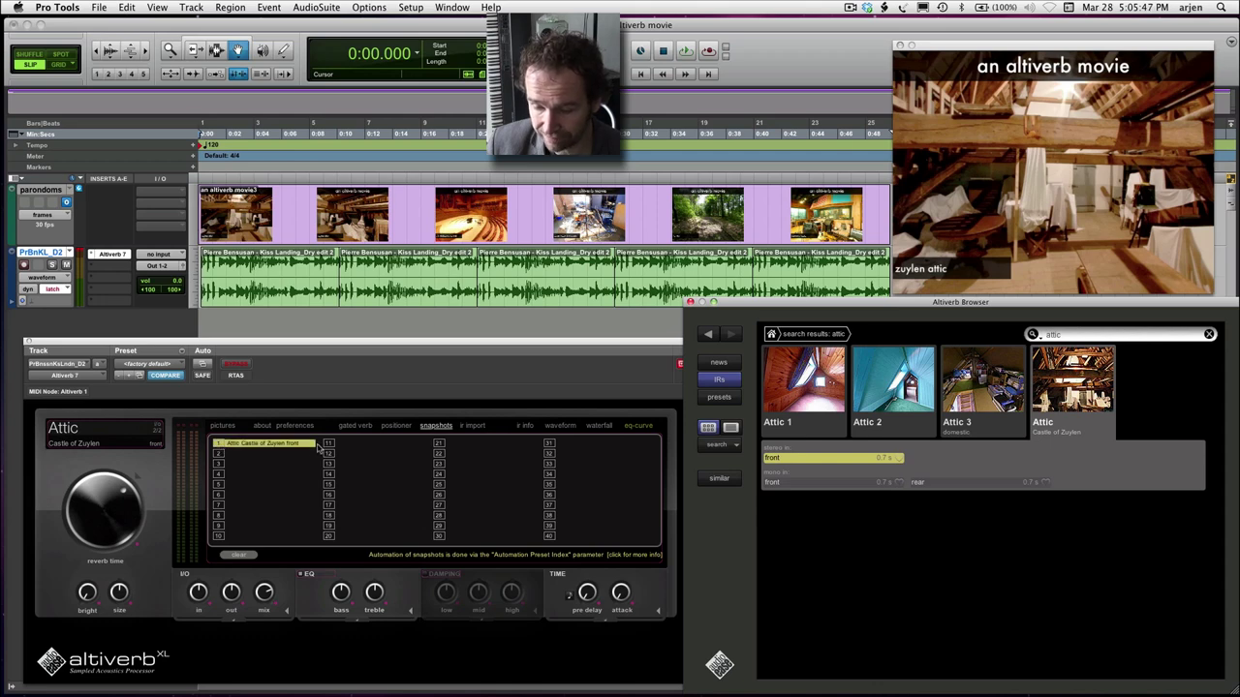
Search for "la", load Disney Hall LA Philharmonic, and store it in snapshot slot 2
{"action": "left_click", "coordinate": [1101, 334]}
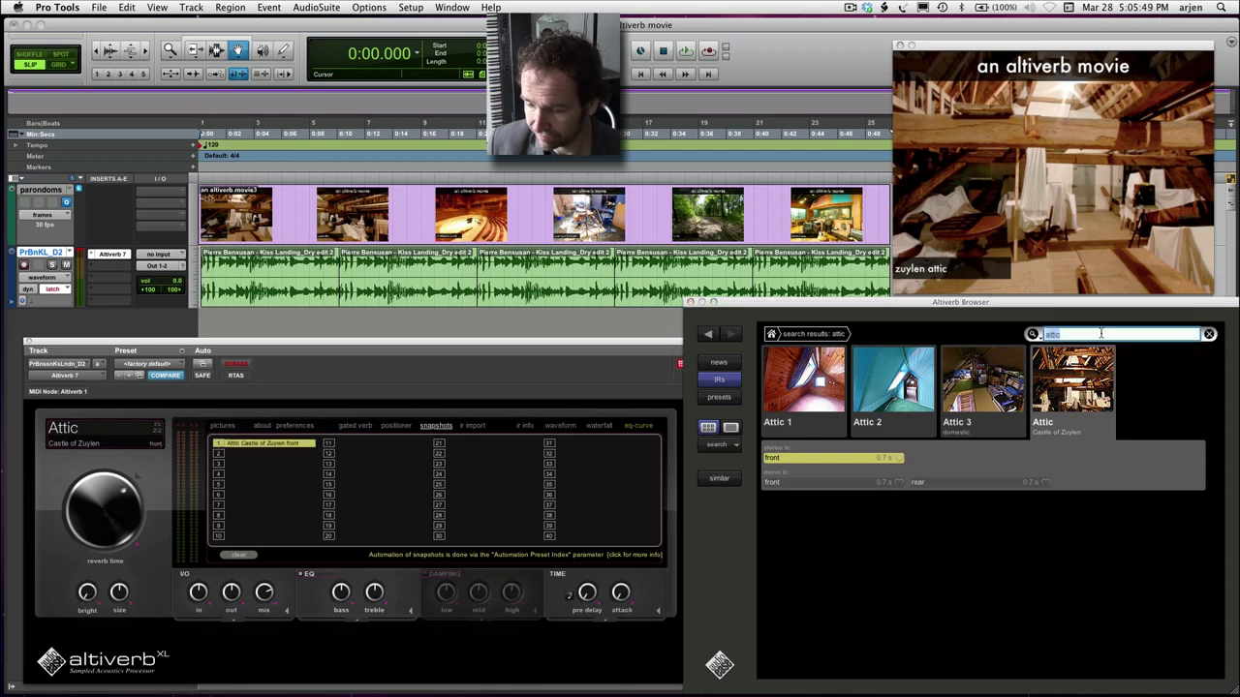
{"action": "key", "text": "Return"}
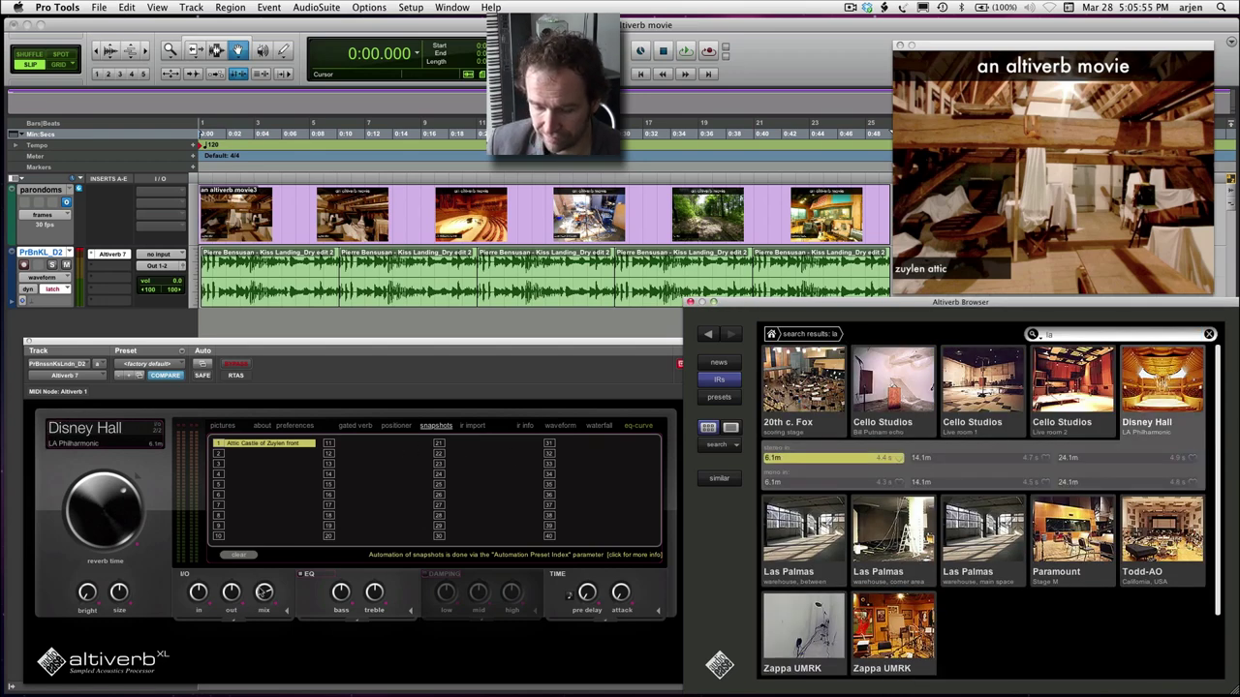
{"action": "left_click", "coordinate": [219, 455]}
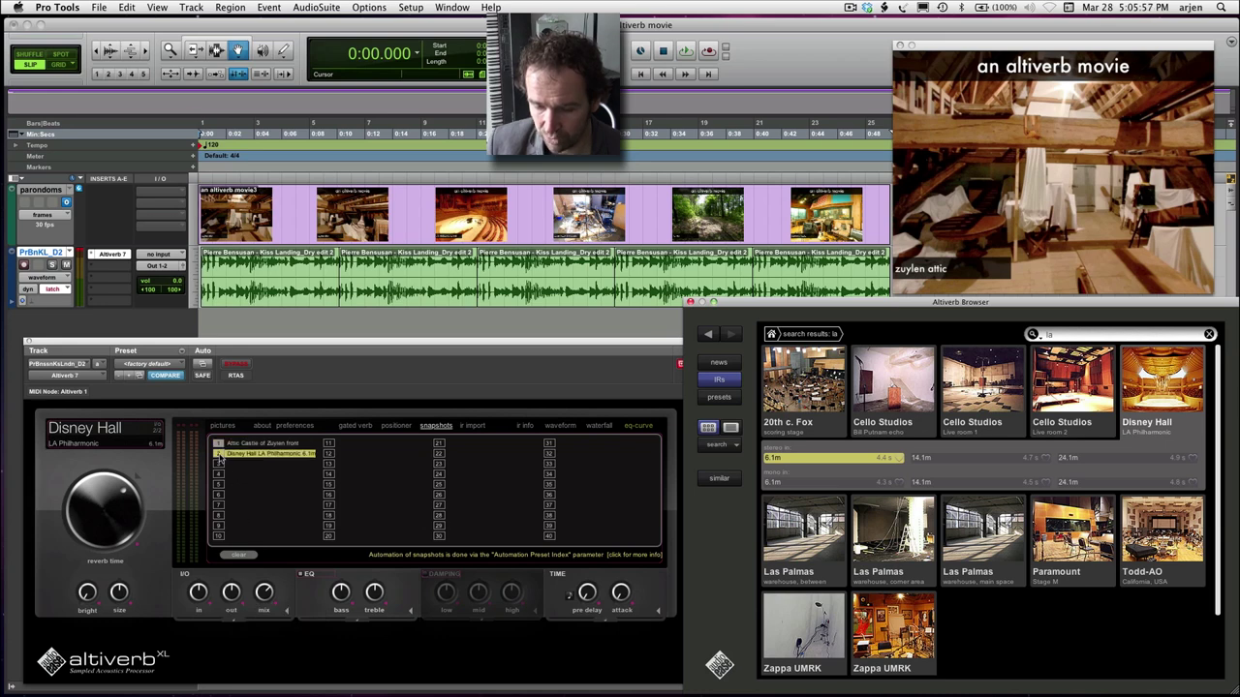
Search for "hook end", load the SARM Studios brick drum room, set dry/wet mix to 84.69% wet, and store it in snapshot slot 3
{"action": "left_click", "coordinate": [1114, 334]}
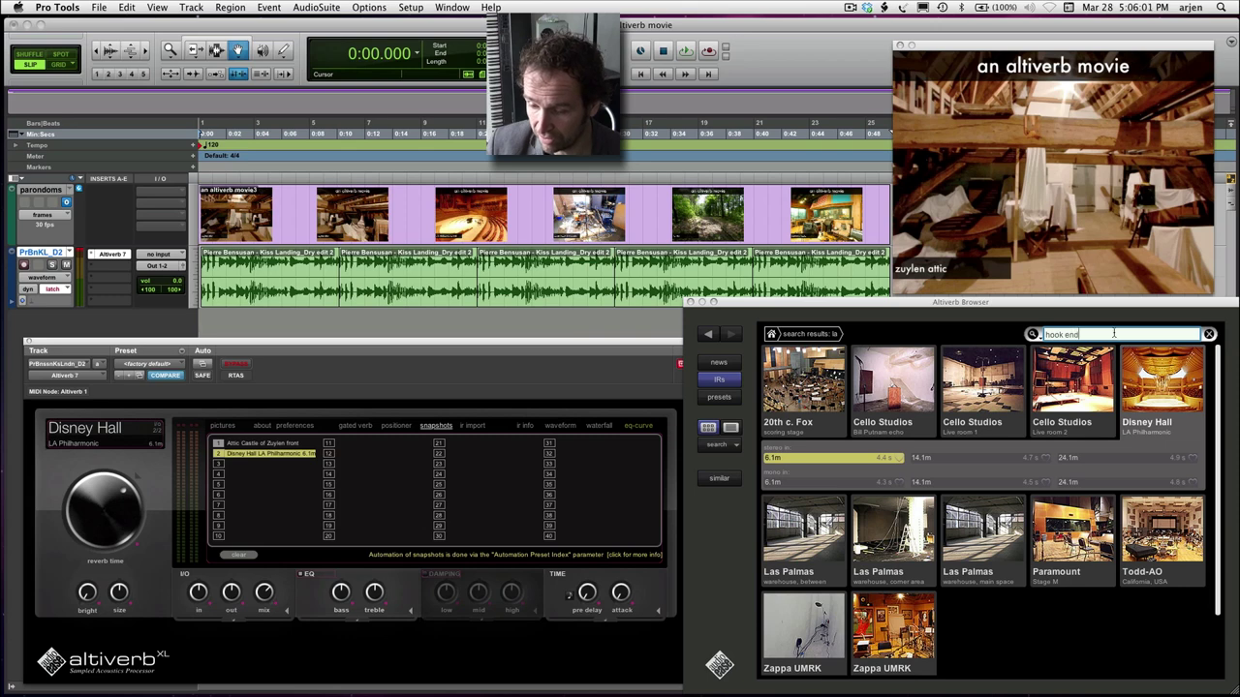
{"action": "key", "text": "Return"}
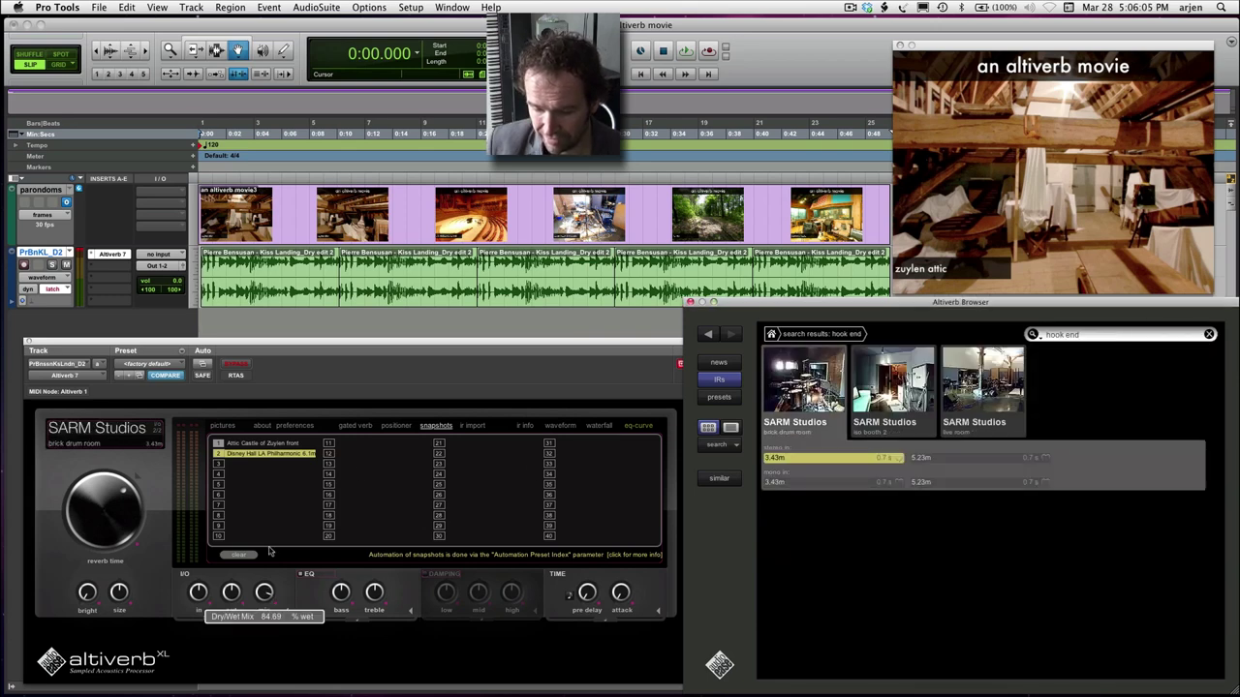
{"action": "left_click", "coordinate": [220, 464]}
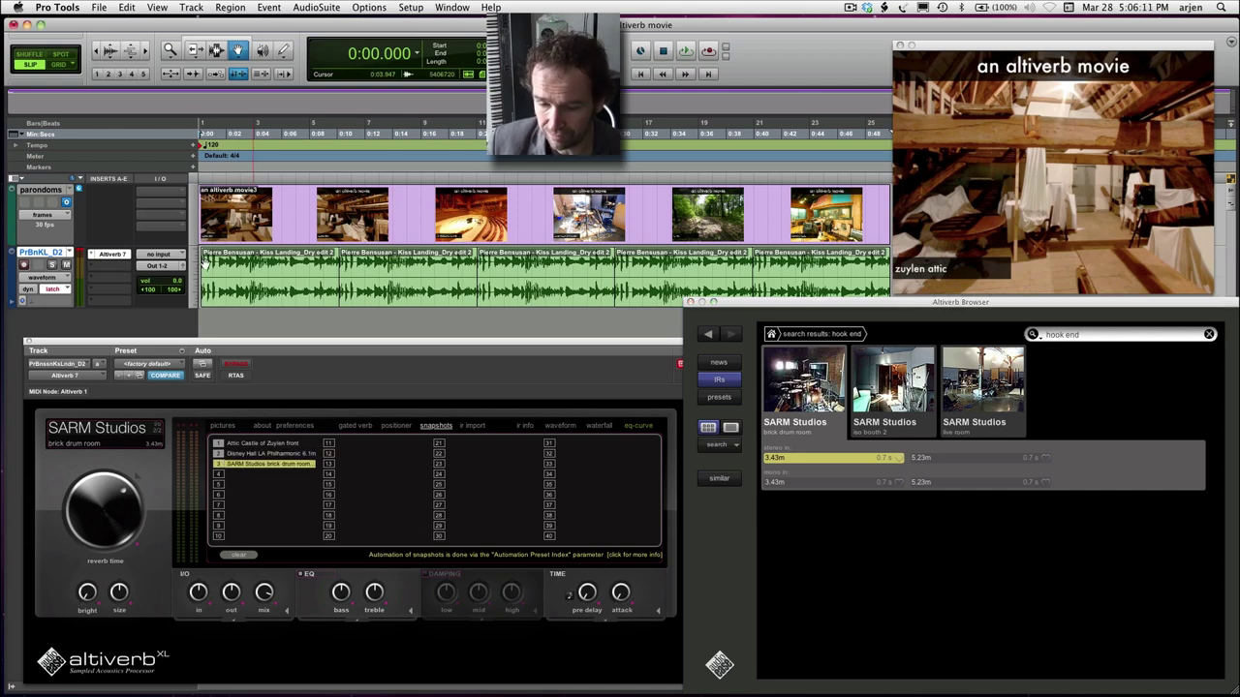
Show an automation lane for Altiverb's Automation Preset Index under the audio track, and move the plug-in window lower to uncover it
{"action": "left_click", "coordinate": [17, 302]}
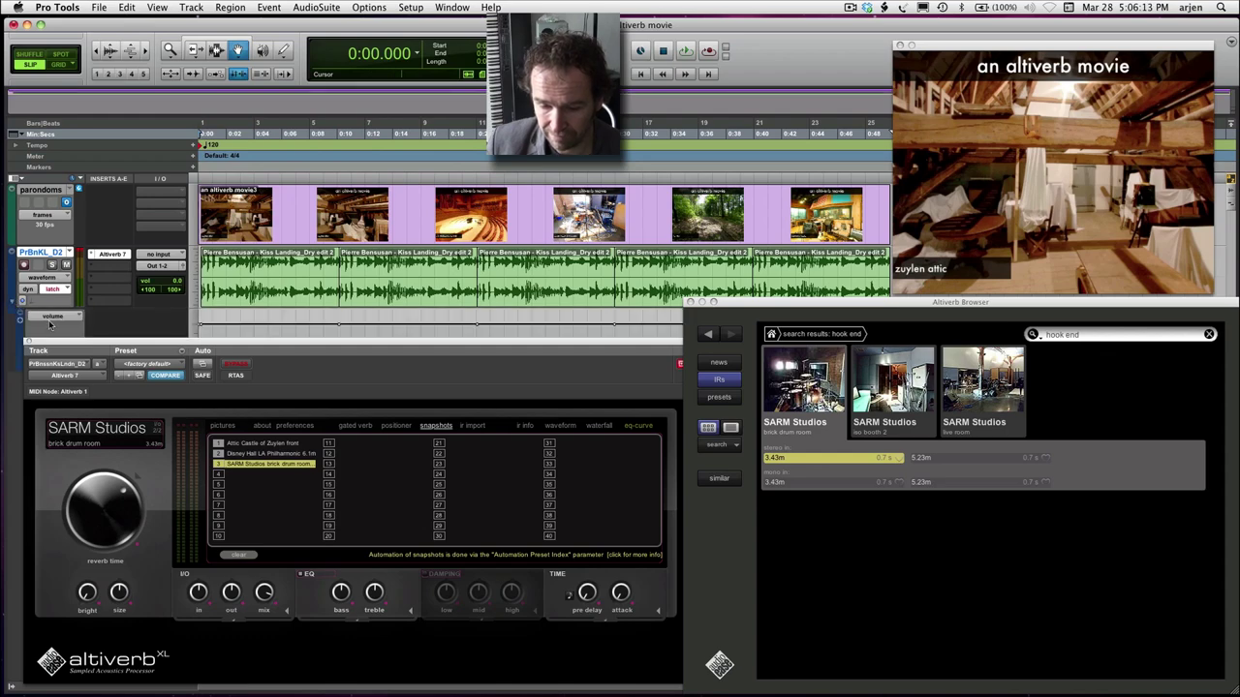
{"action": "left_click", "coordinate": [50, 323]}
{"action": "mouse_move", "coordinate": [77, 357]}
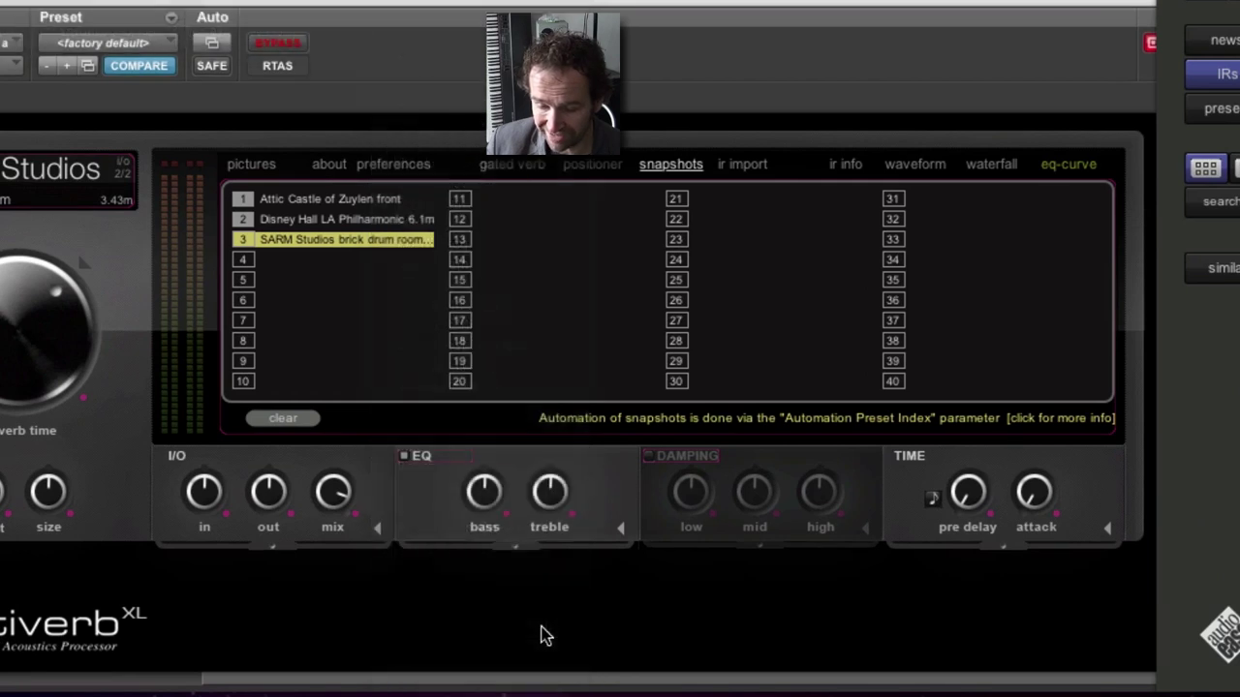
{"action": "left_click", "coordinate": [542, 631]}
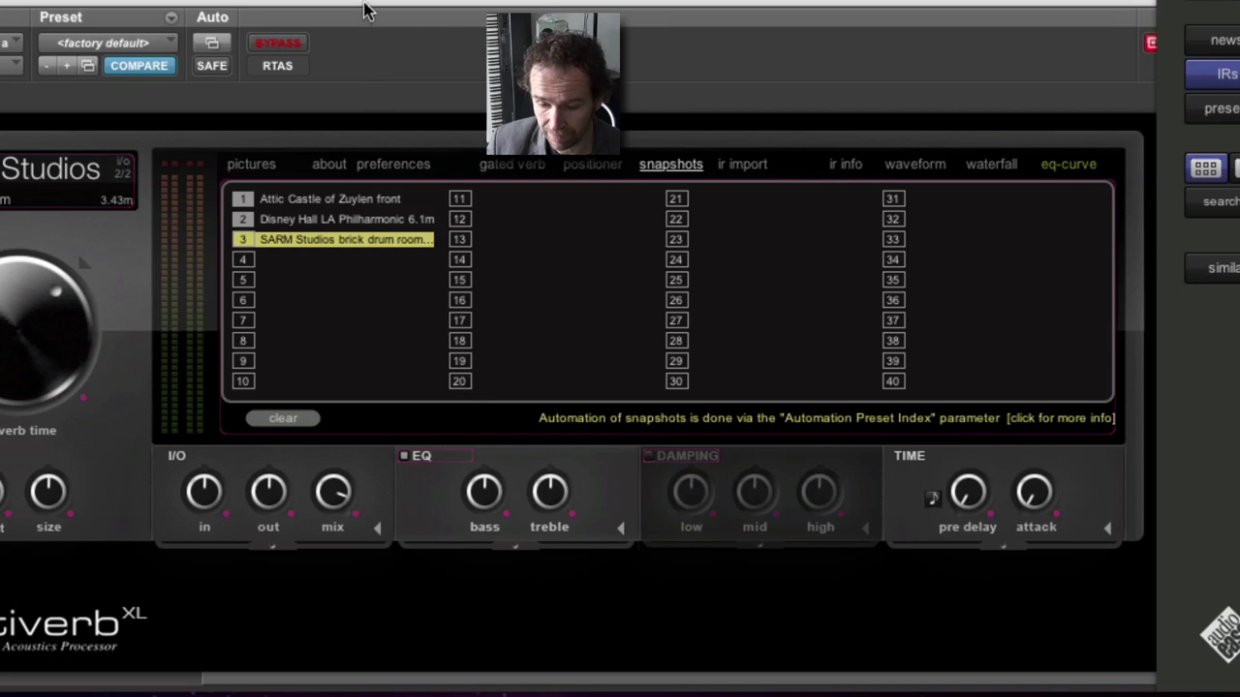
{"action": "left_click_drag", "start_coordinate": [367, 9], "coordinate": [334, 110]}
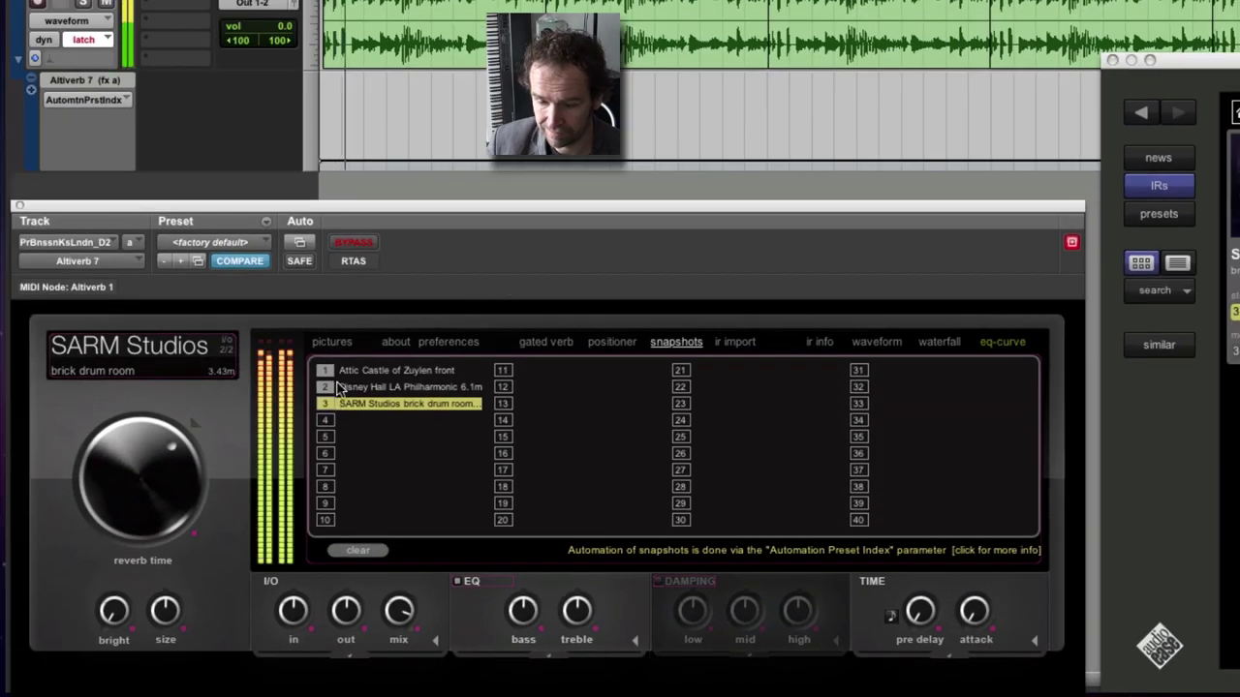
Record snapshot automation during playback by recalling the Attic, Disney Hall and SARM Studios snapshots in succession
{"action": "left_click", "coordinate": [330, 373]}
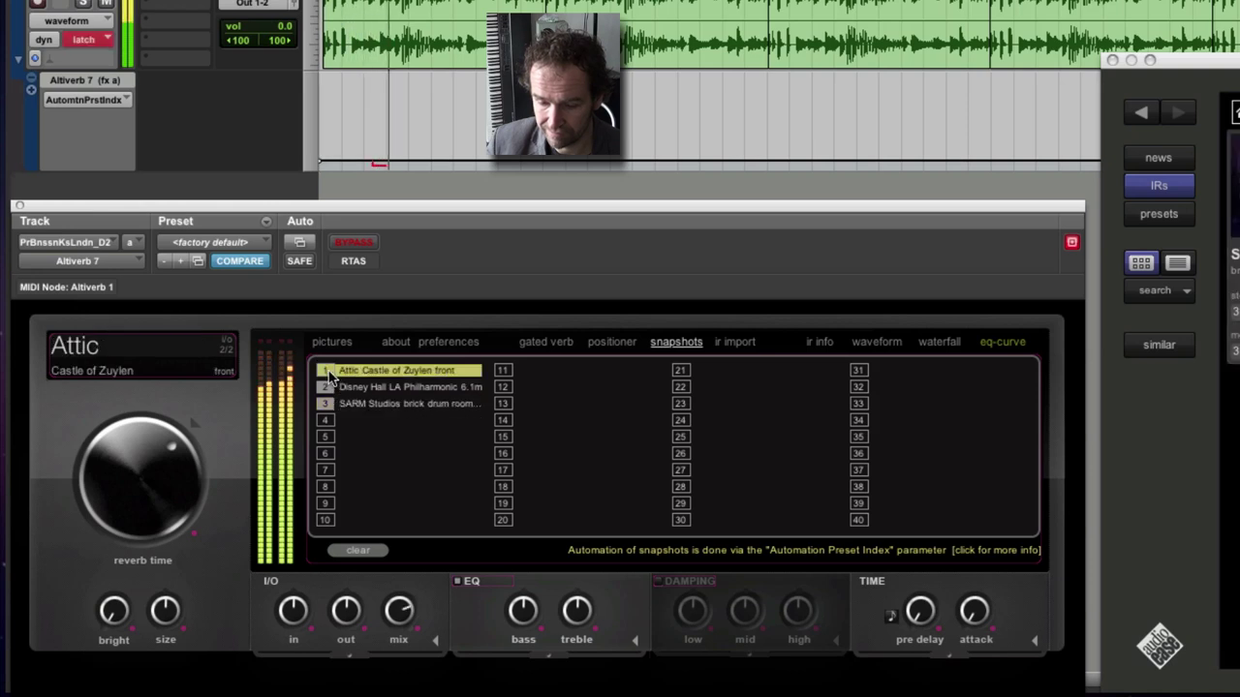
{"action": "left_click", "coordinate": [326, 388]}
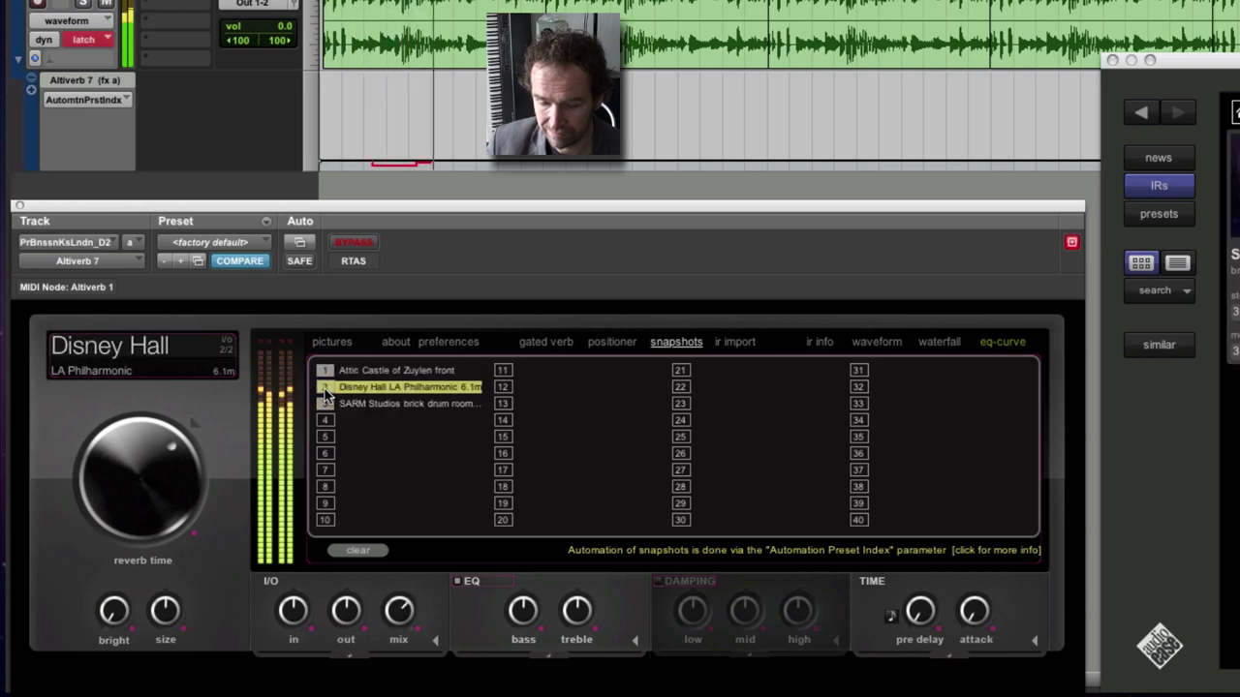
{"action": "left_click", "coordinate": [327, 404]}
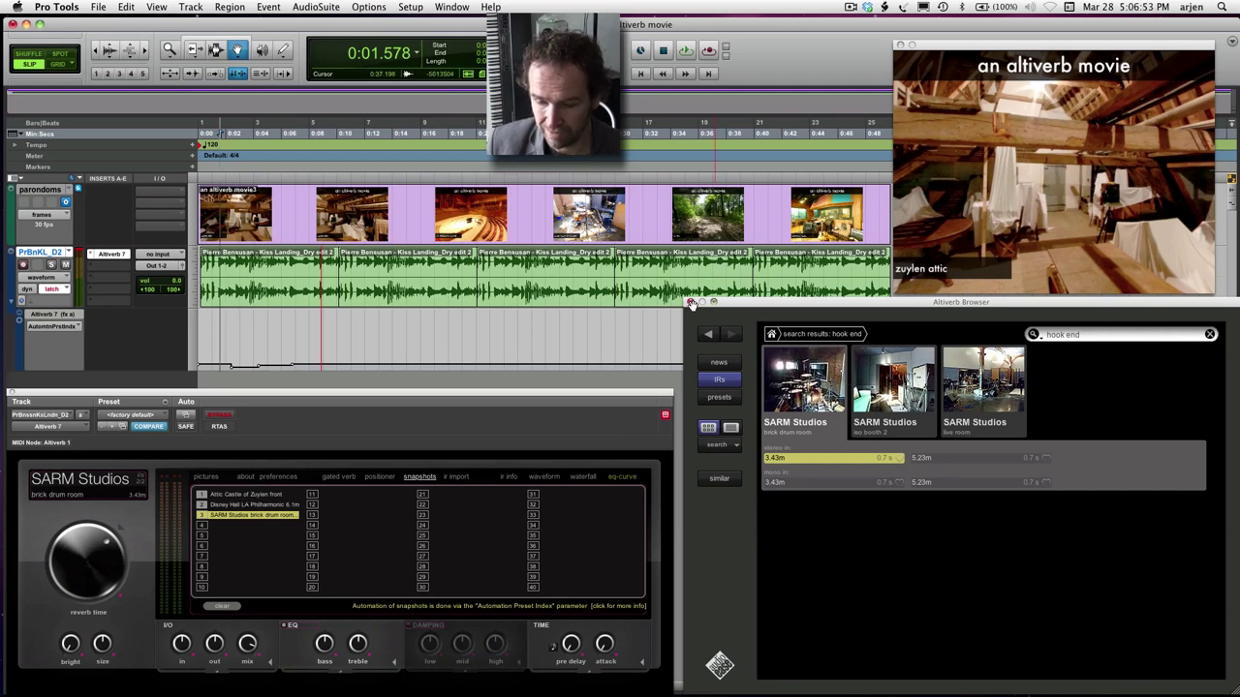
Close the Altiverb browser, insert a second Altiverb 7 on the audio track, and display its snapshots page
{"action": "left_click", "coordinate": [692, 303]}
{"action": "left_click", "coordinate": [95, 271]}
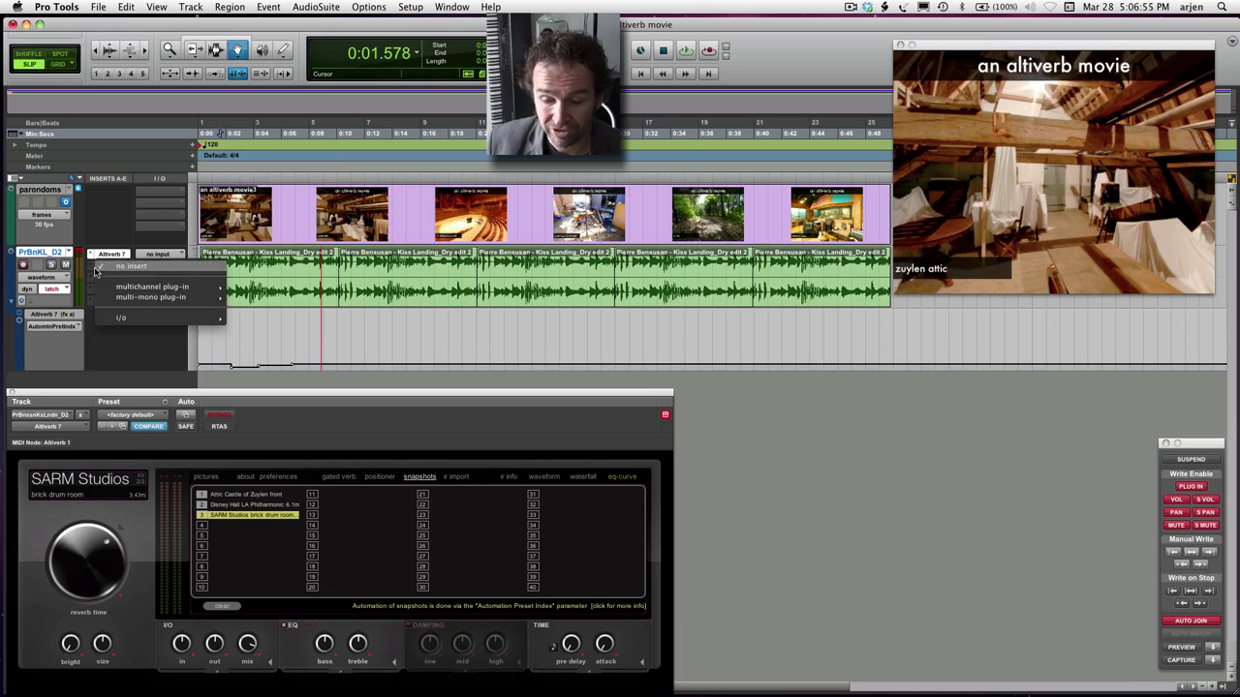
{"action": "mouse_move", "coordinate": [116, 288]}
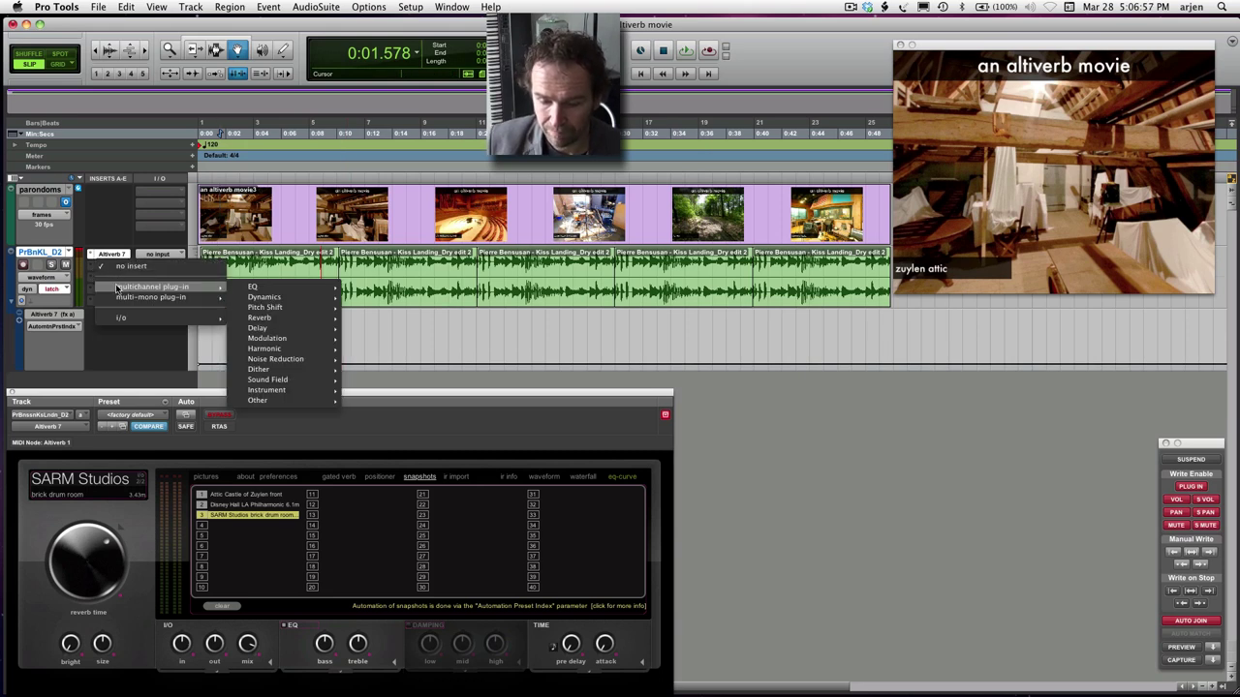
{"action": "mouse_move", "coordinate": [333, 323]}
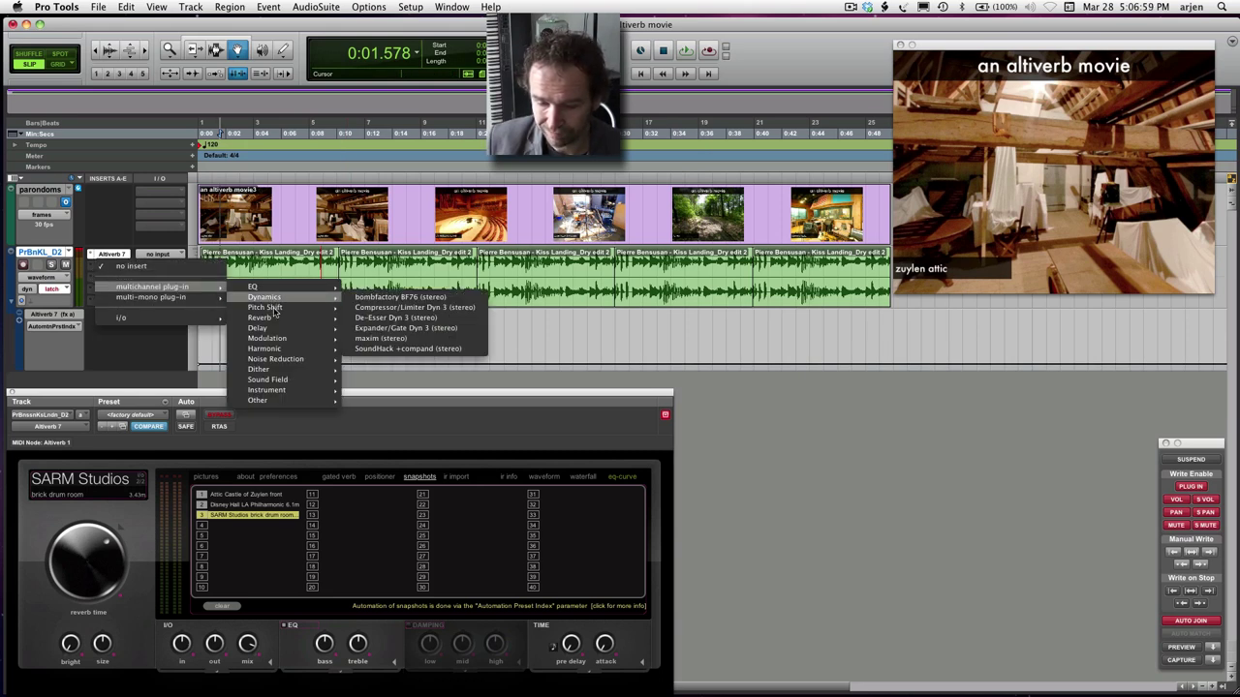
{"action": "left_click", "coordinate": [407, 349]}
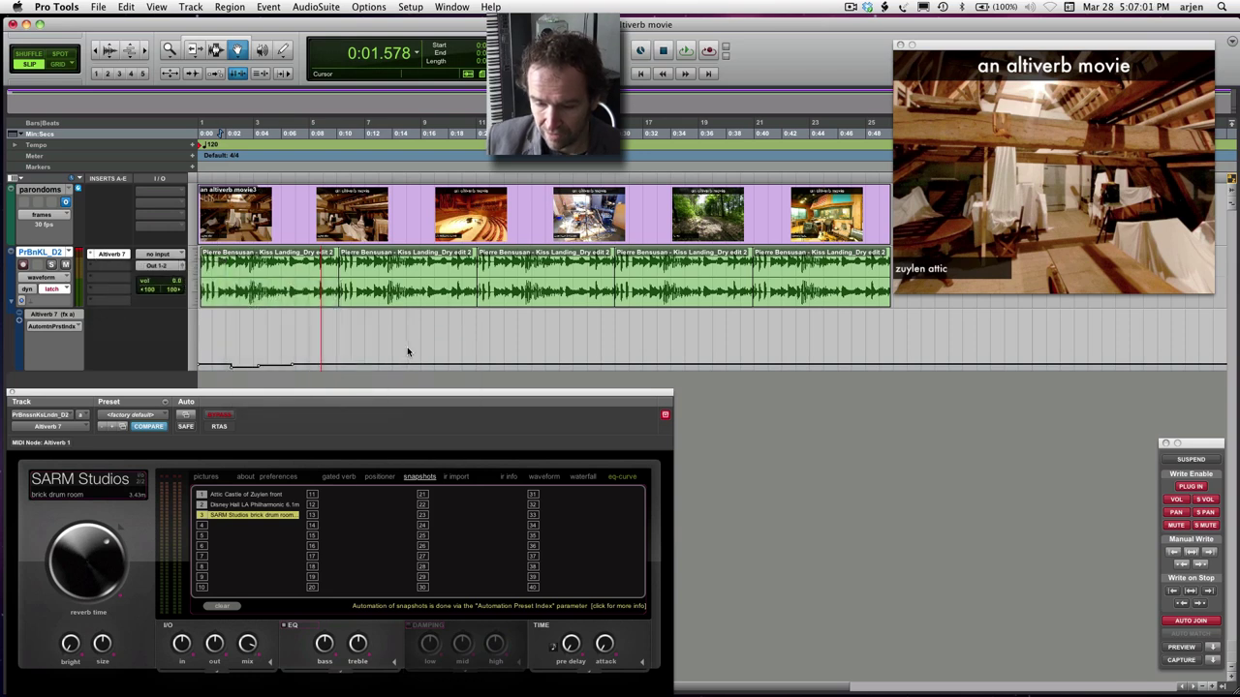
{"action": "left_click", "coordinate": [424, 479]}
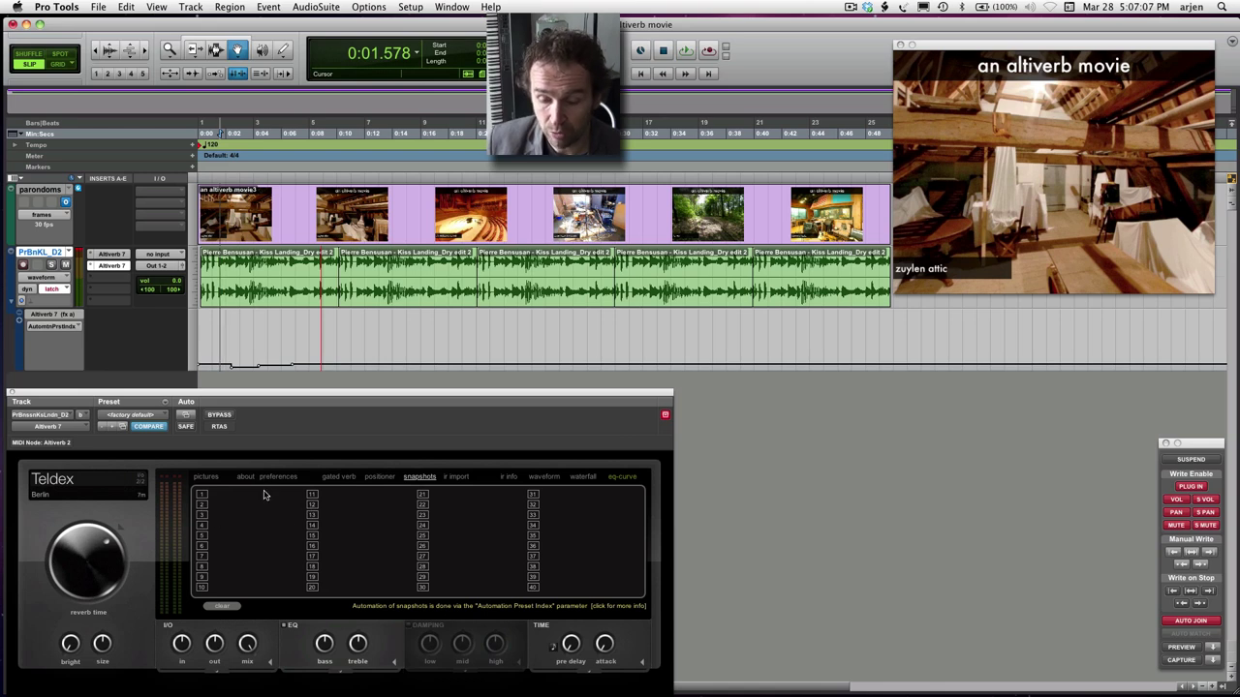
Compare the two Altiverb instances' snapshots, and save the first instance's settings as "bbbb" in the Altiverb 7 settings folder
{"action": "left_click", "coordinate": [114, 255]}
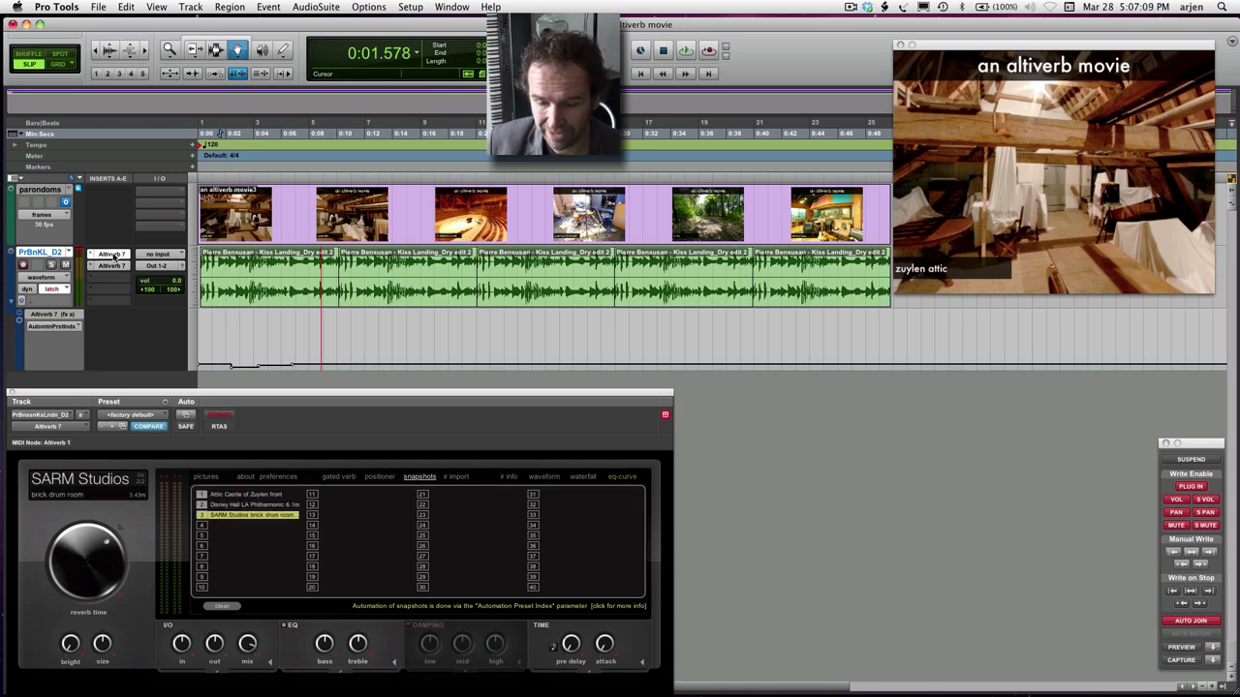
{"action": "left_click", "coordinate": [116, 269]}
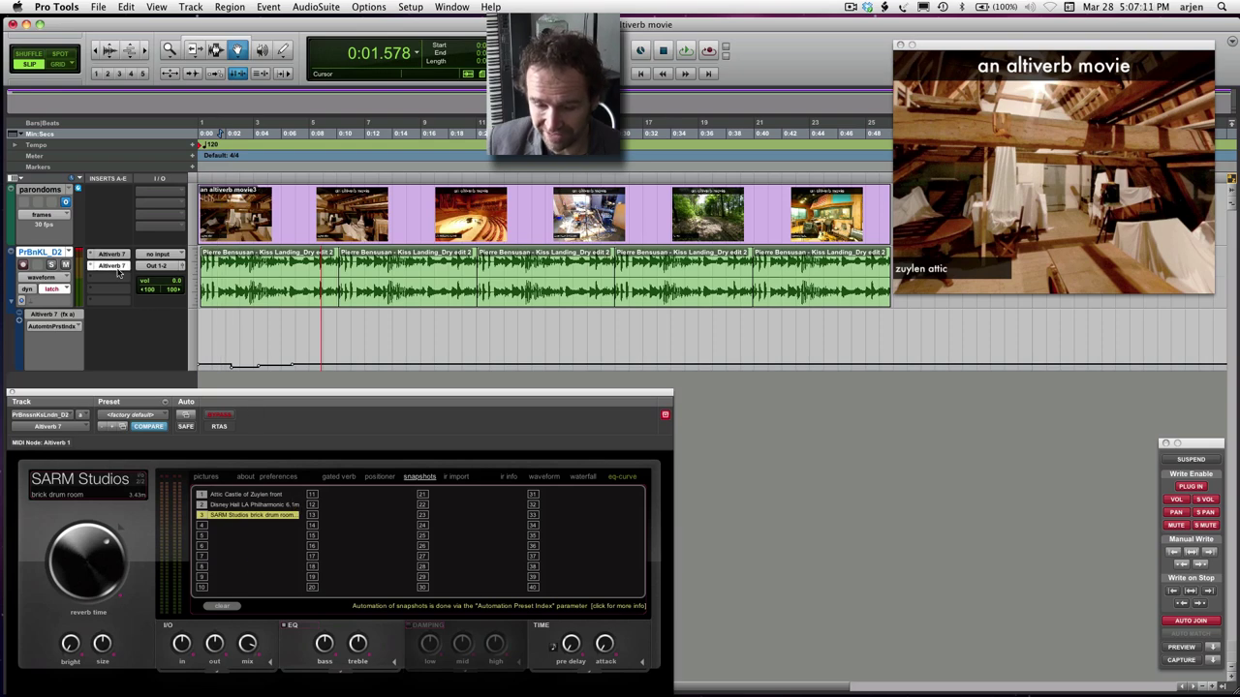
{"action": "left_click", "coordinate": [109, 255]}
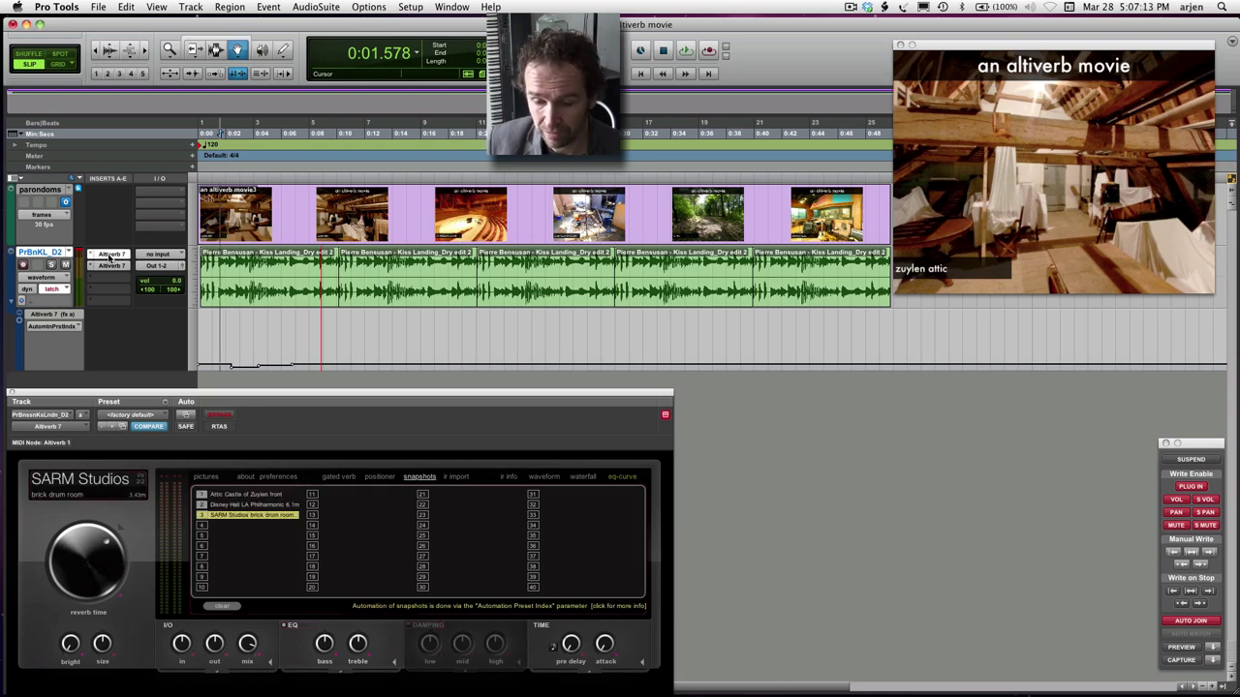
{"action": "left_click", "coordinate": [165, 406]}
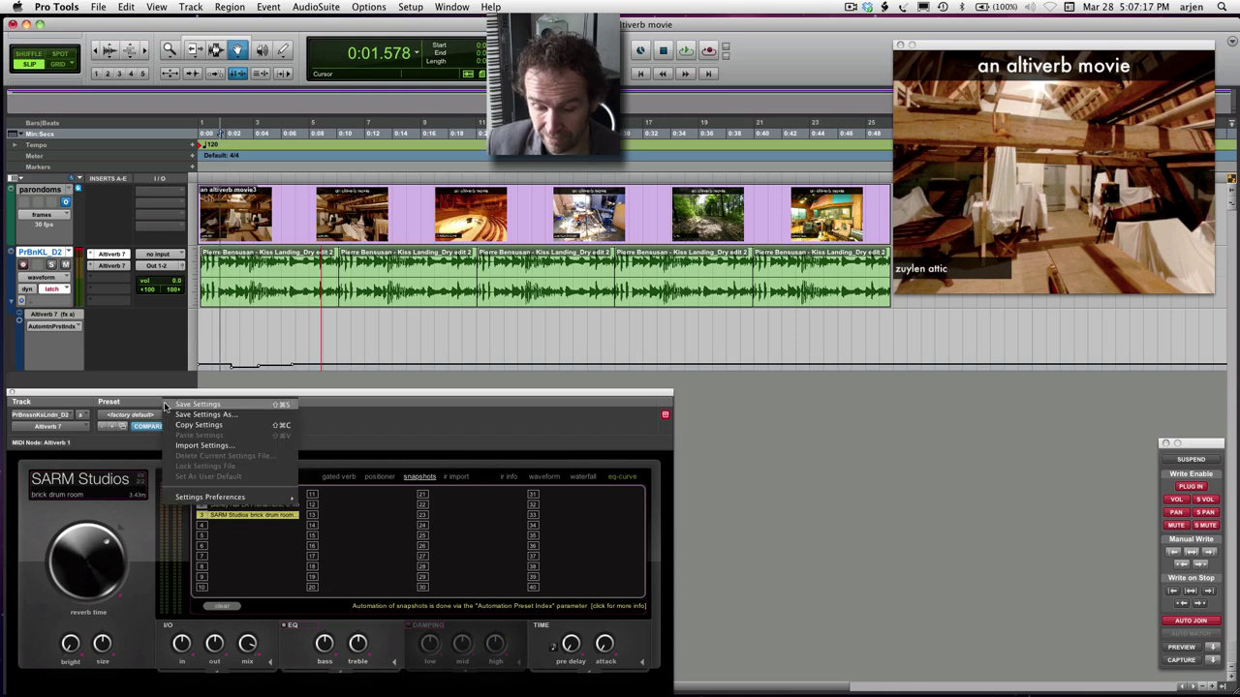
{"action": "left_click", "coordinate": [199, 404]}
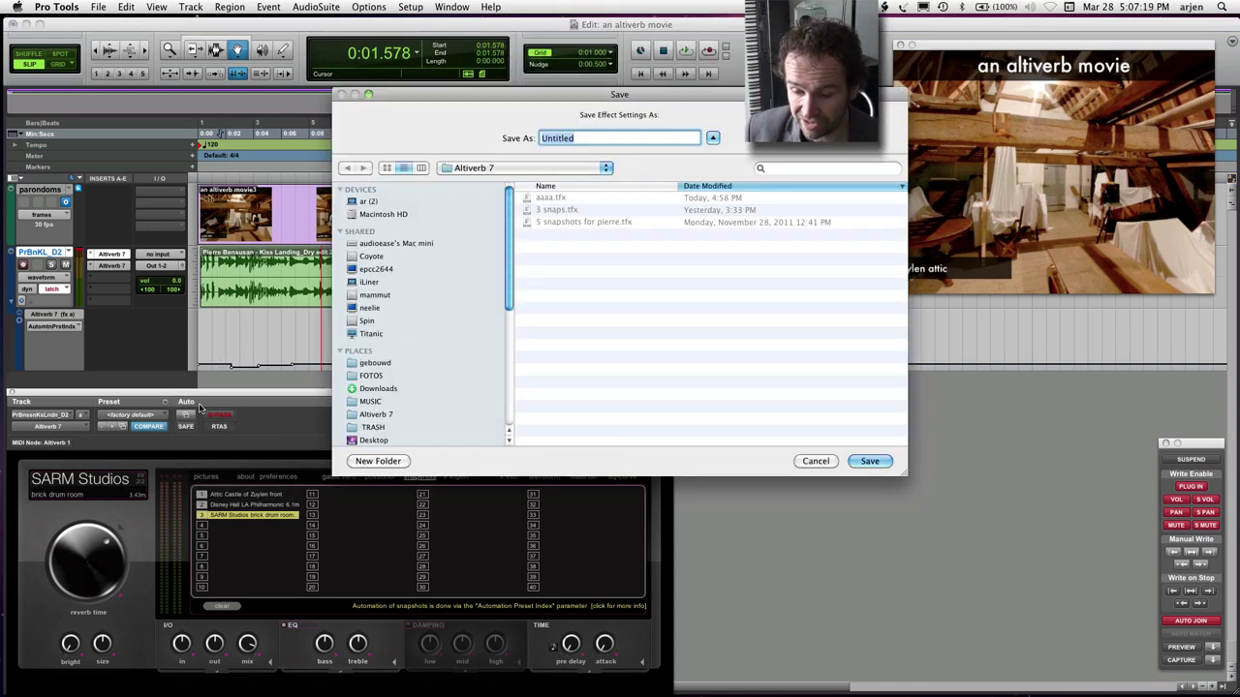
{"action": "type", "text": "bbbb"}
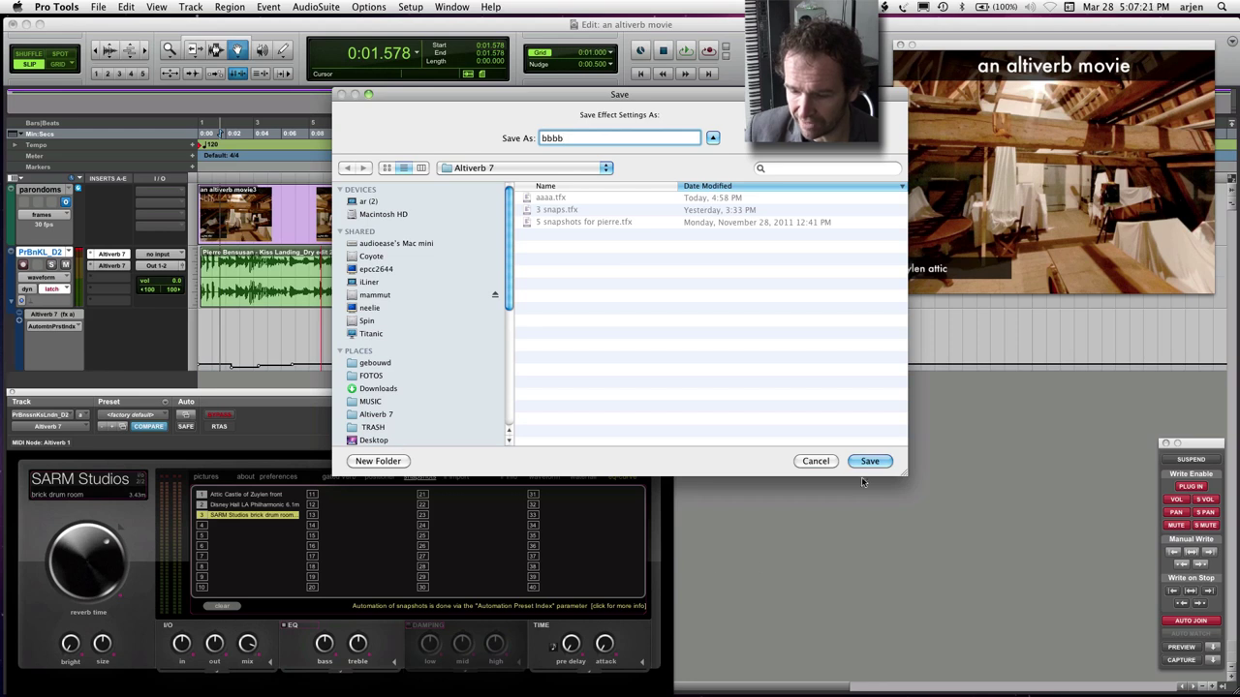
{"action": "left_click", "coordinate": [876, 464]}
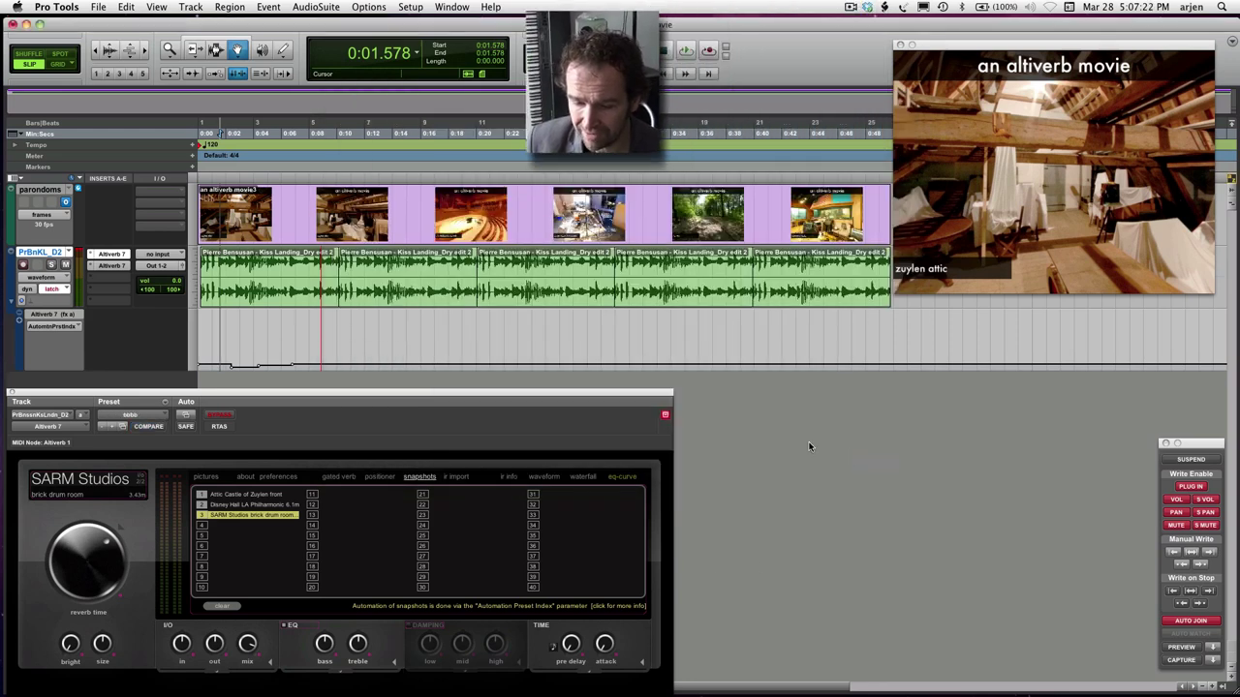
Load the "bbbb" preset from the Session's Settings Folder into the second Altiverb instance
{"action": "left_click", "coordinate": [106, 267]}
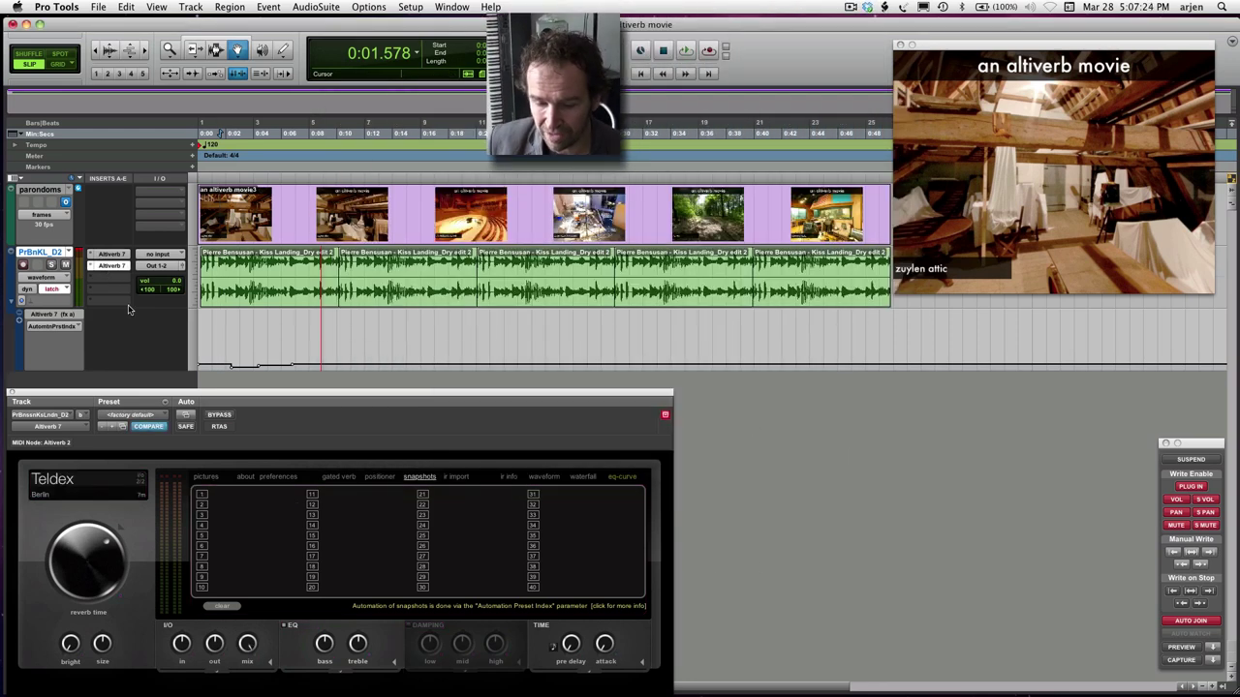
{"action": "left_click", "coordinate": [165, 403]}
{"action": "left_click", "coordinate": [119, 407]}
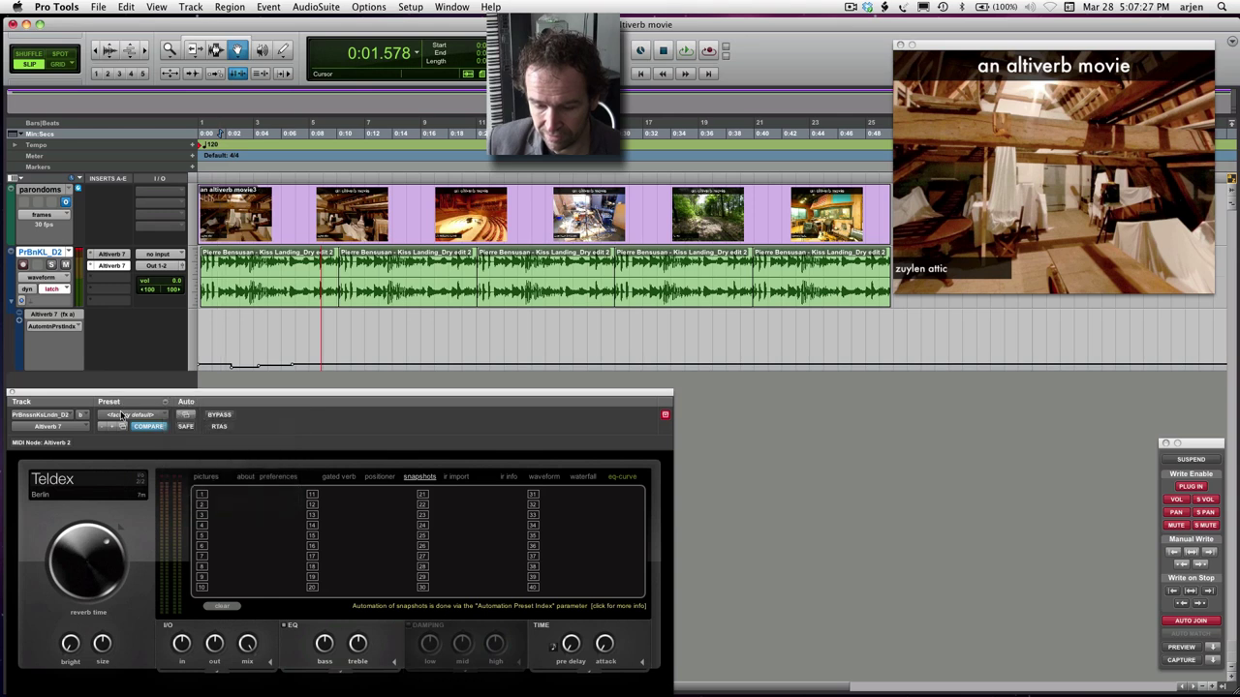
{"action": "left_click", "coordinate": [123, 422]}
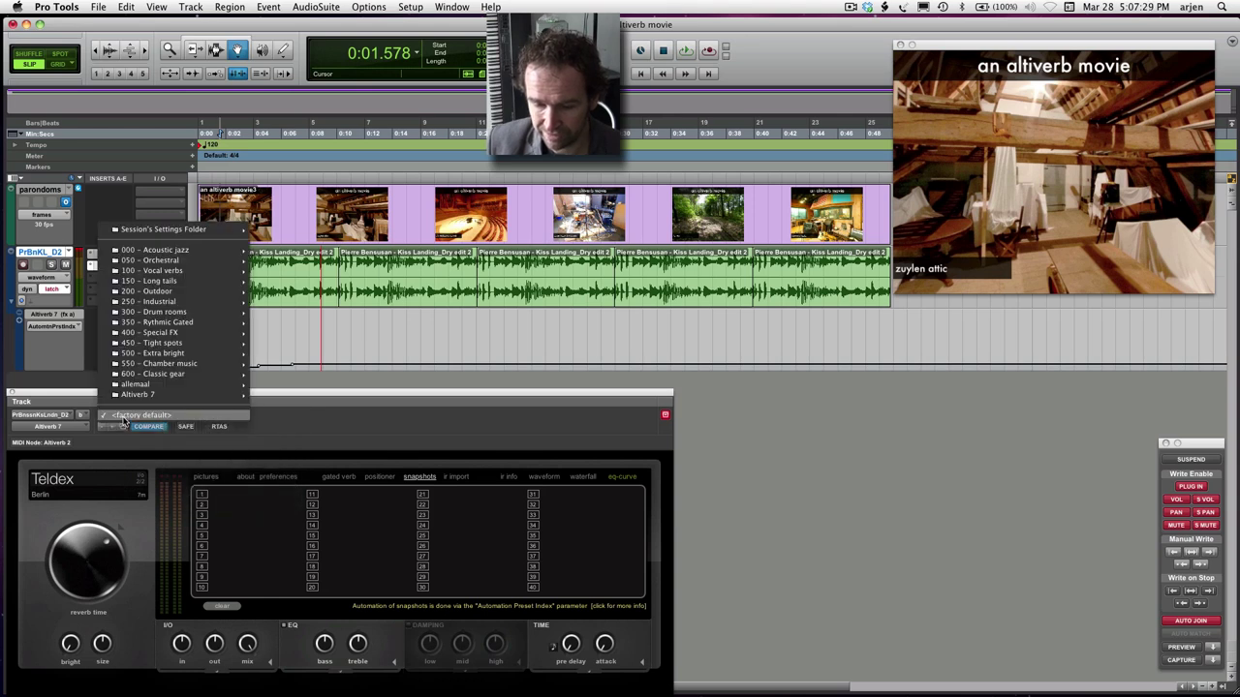
{"action": "mouse_move", "coordinate": [173, 232]}
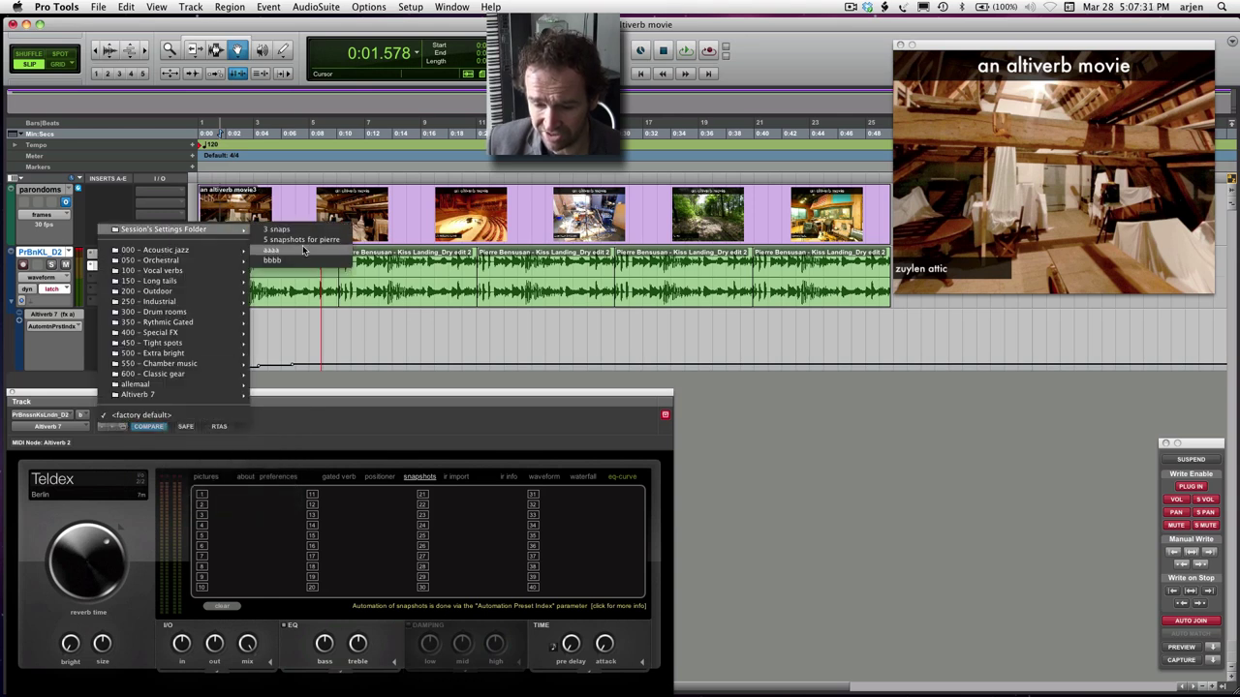
{"action": "left_click", "coordinate": [272, 259]}
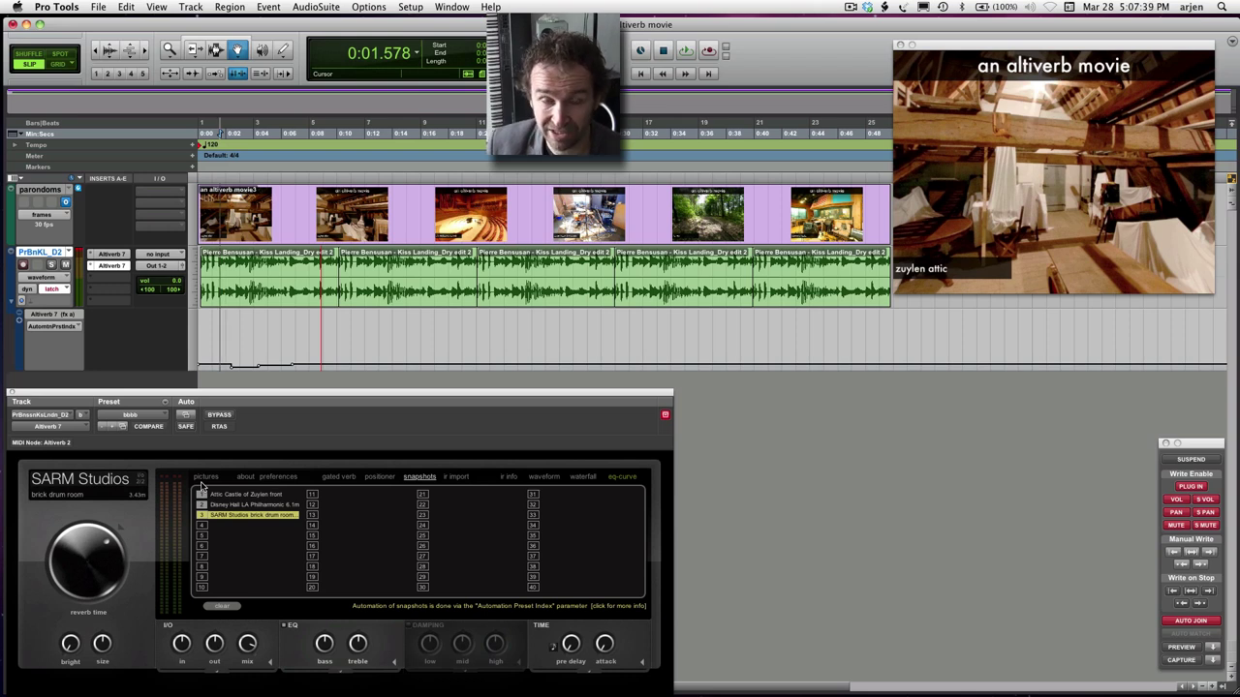
Open the Altiverb browser for the second instance and display the presets in the 000 - Acoustic jazz folder
{"action": "left_click", "coordinate": [108, 484]}
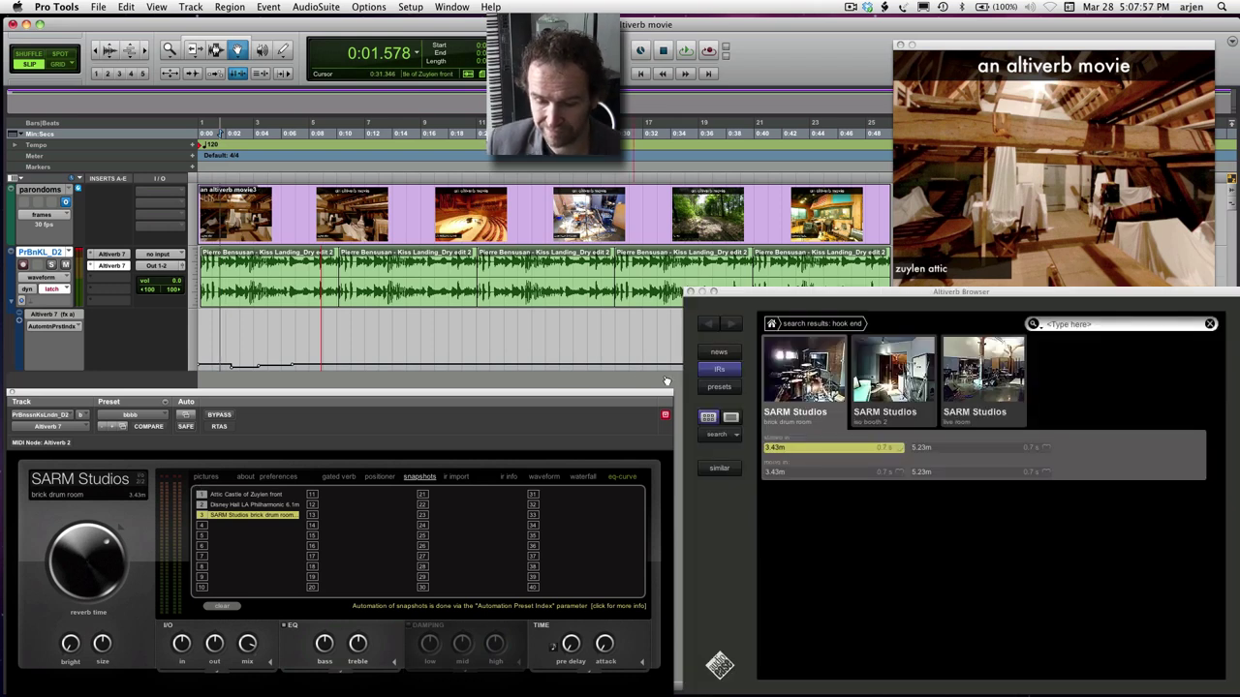
{"action": "left_click", "coordinate": [729, 387]}
{"action": "left_click", "coordinate": [819, 457]}
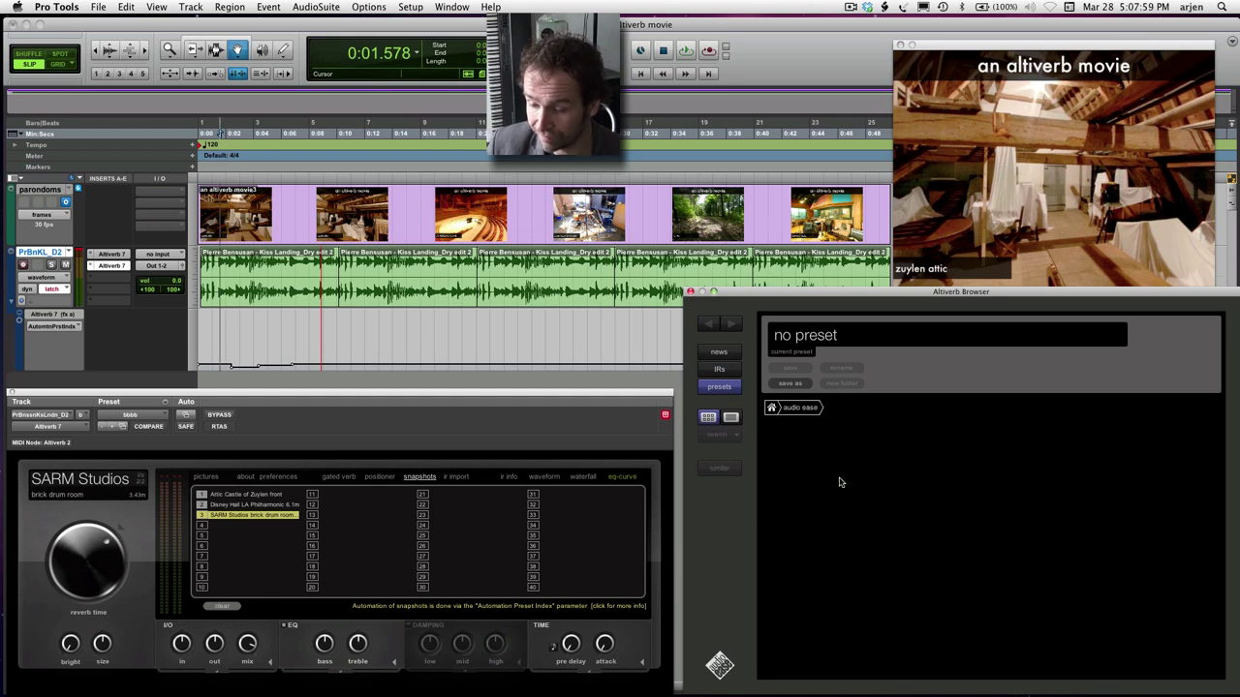
{"action": "left_click", "coordinate": [828, 454]}
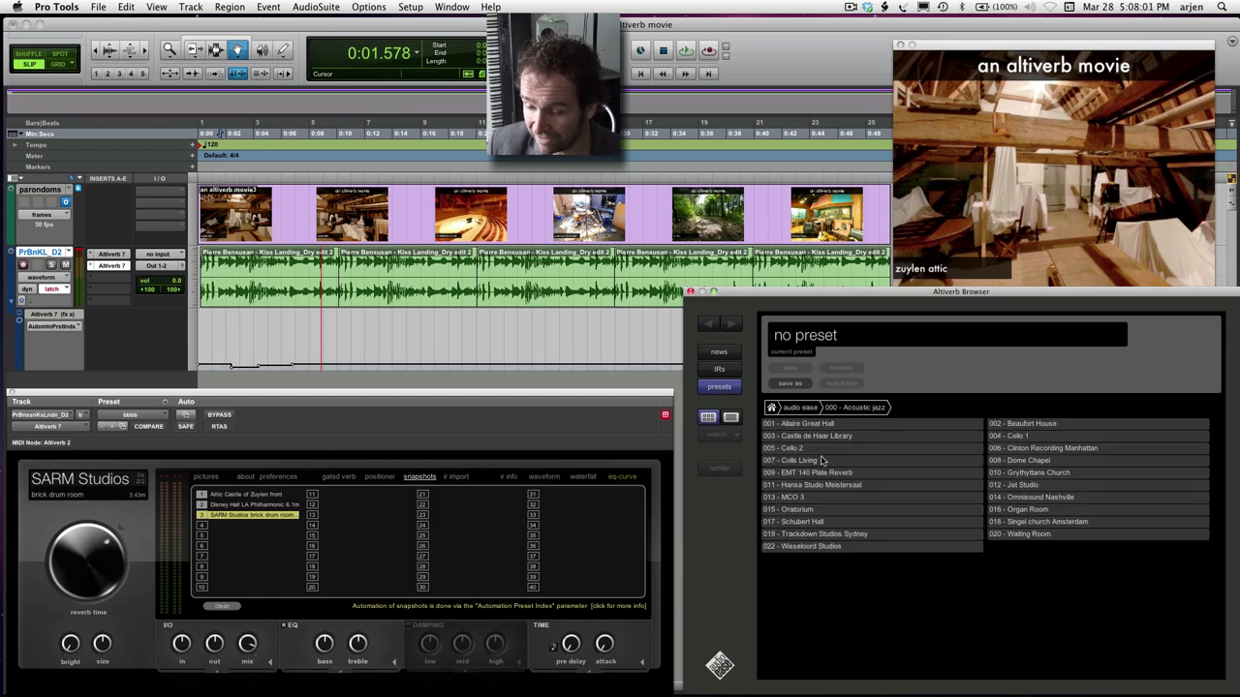
Load several Acoustic jazz presets in turn, including MCO 3, Schubert Hall, Organ Room and EMT 140 Plate Reverb, ending with Clinton Recording Manhattan
{"action": "left_click", "coordinate": [825, 462]}
{"action": "left_click", "coordinate": [830, 497]}
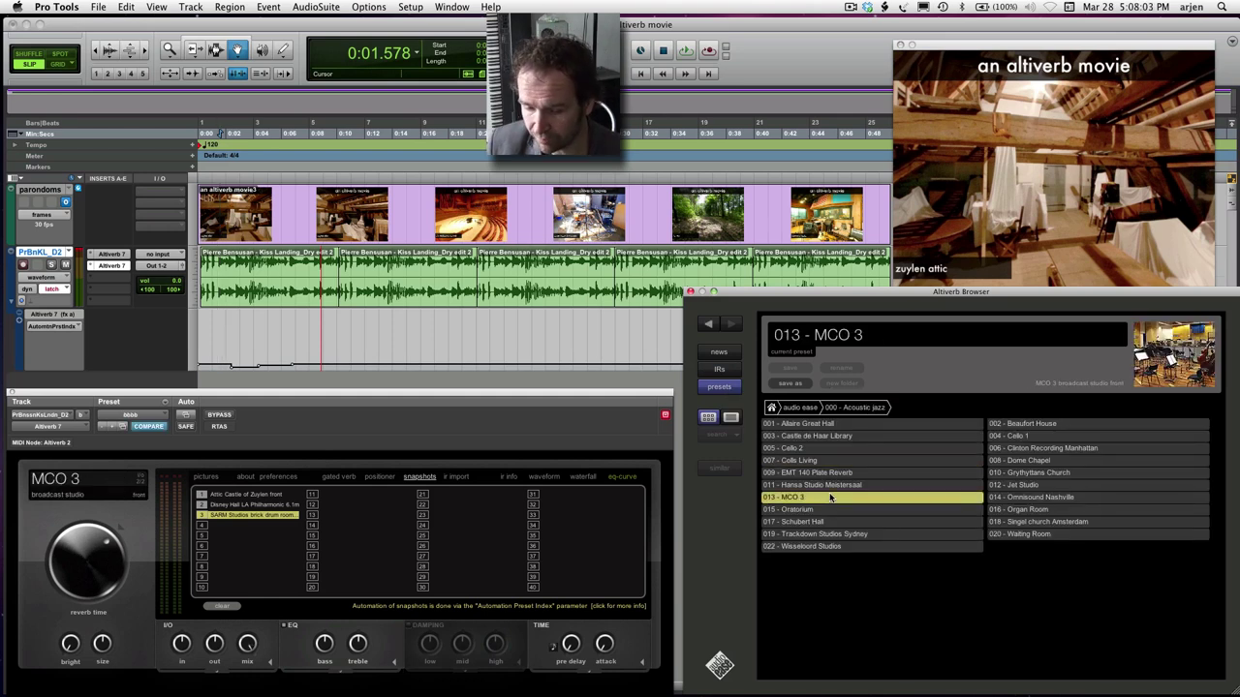
{"action": "left_click", "coordinate": [845, 523]}
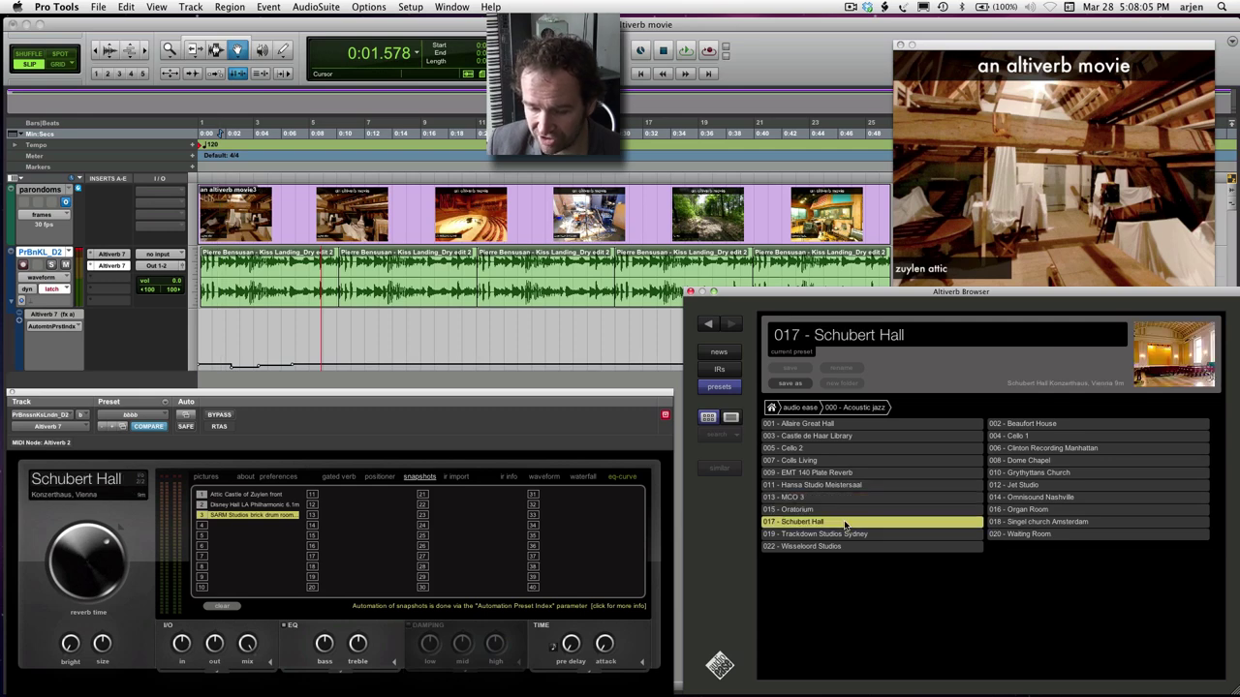
{"action": "left_click", "coordinate": [1030, 474]}
{"action": "left_click", "coordinate": [1042, 510]}
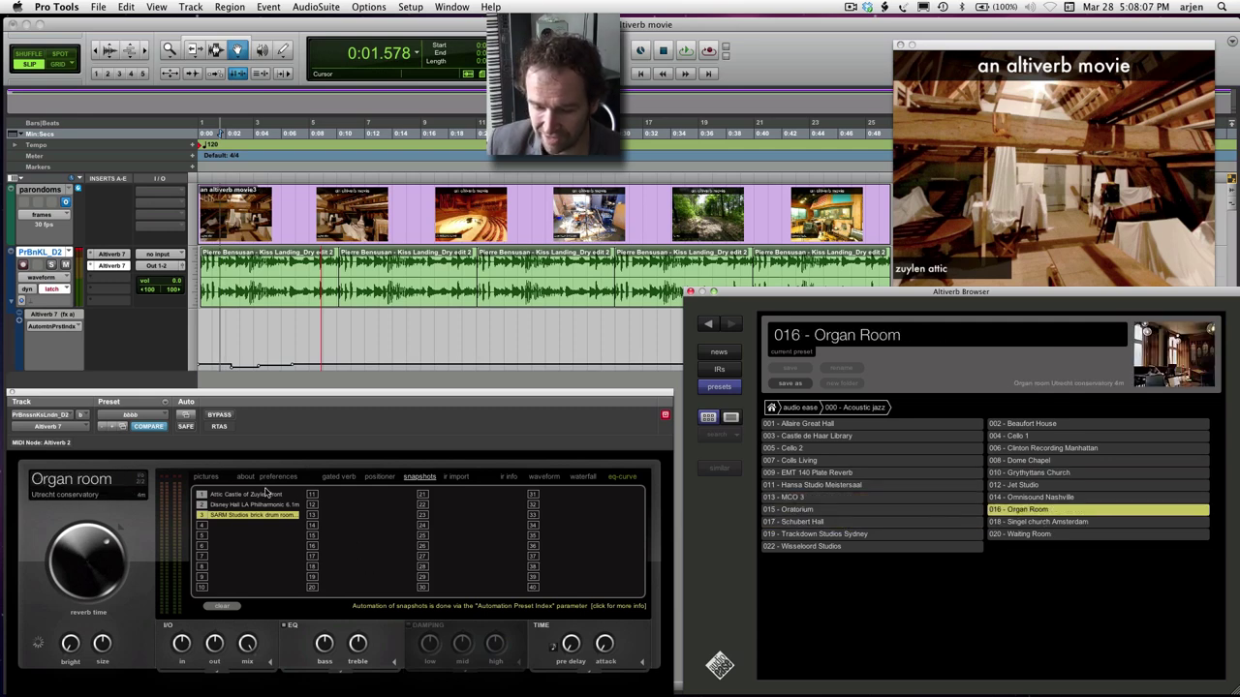
{"action": "left_click", "coordinate": [871, 472]}
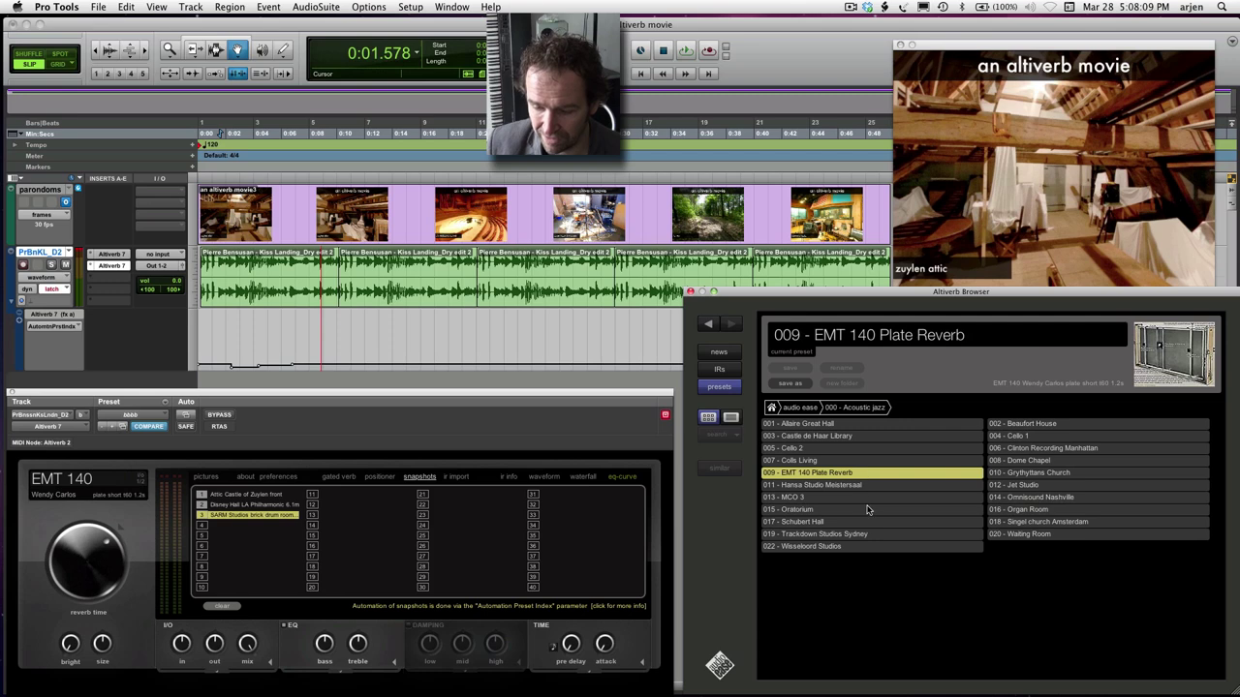
{"action": "left_click", "coordinate": [868, 510]}
{"action": "left_click", "coordinate": [998, 450]}
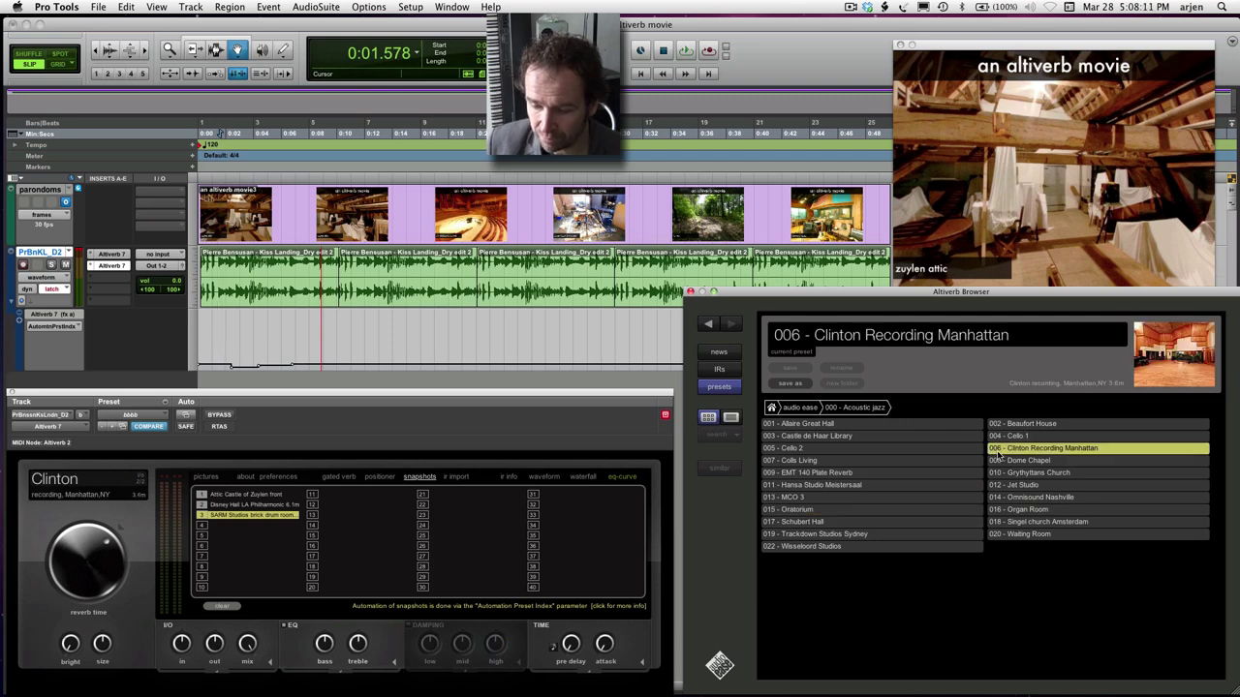
Load the 010 - Grythyttans Church preset, and display the impulse responses in the music church category
{"action": "left_click", "coordinate": [1037, 474]}
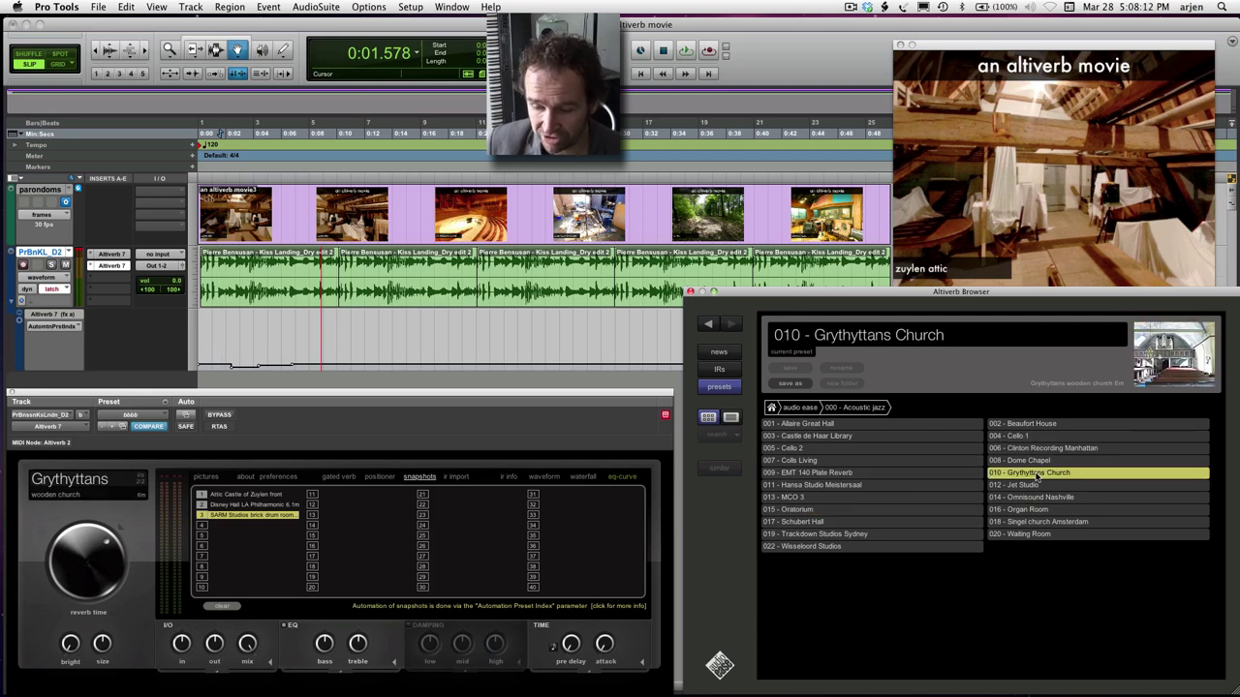
{"action": "left_click", "coordinate": [718, 370]}
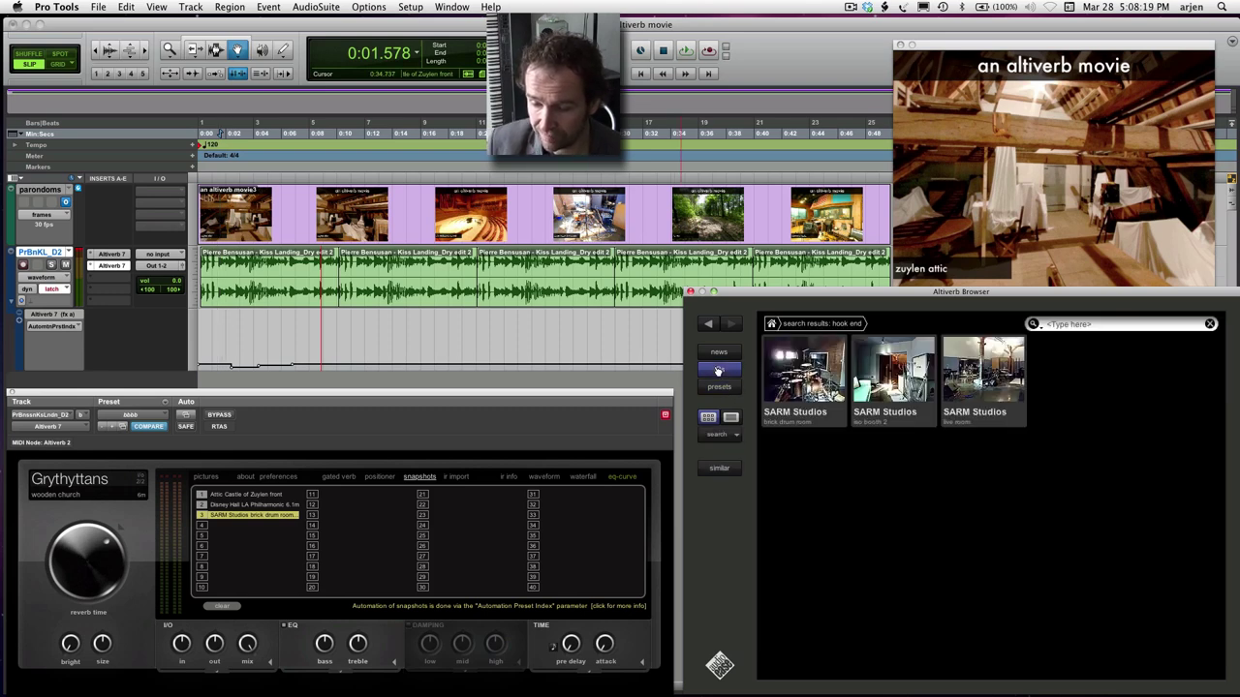
{"action": "left_click", "coordinate": [772, 328]}
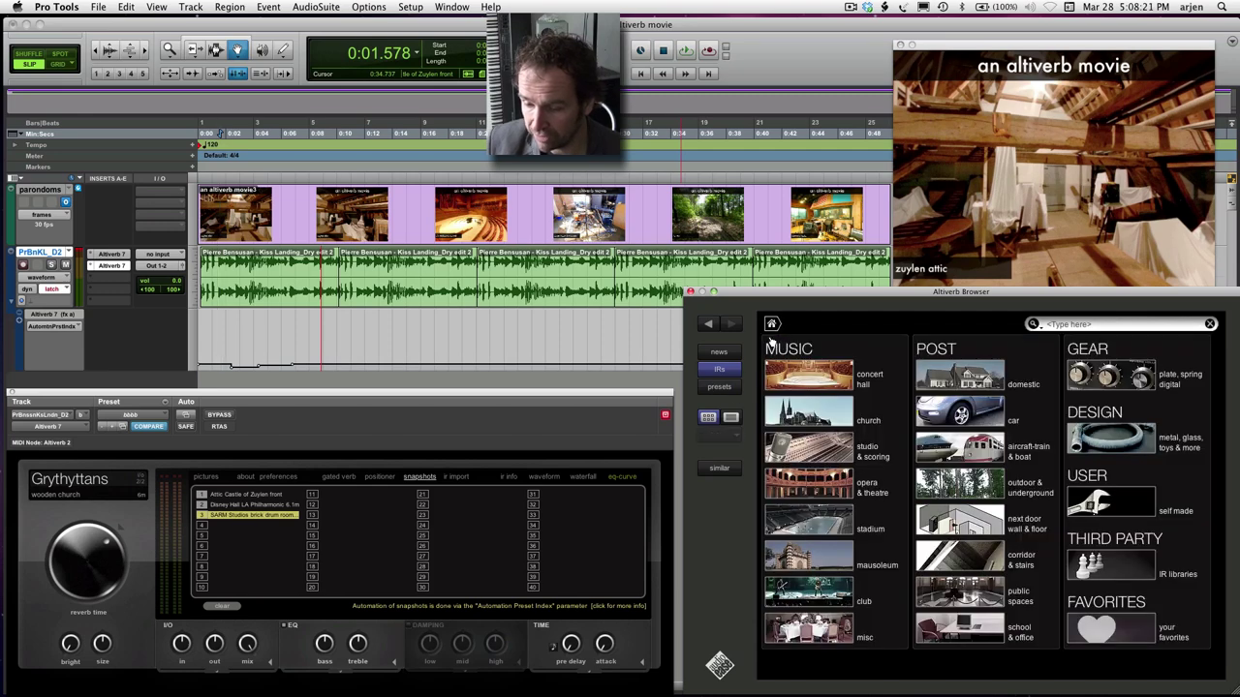
{"action": "left_click", "coordinate": [795, 420]}
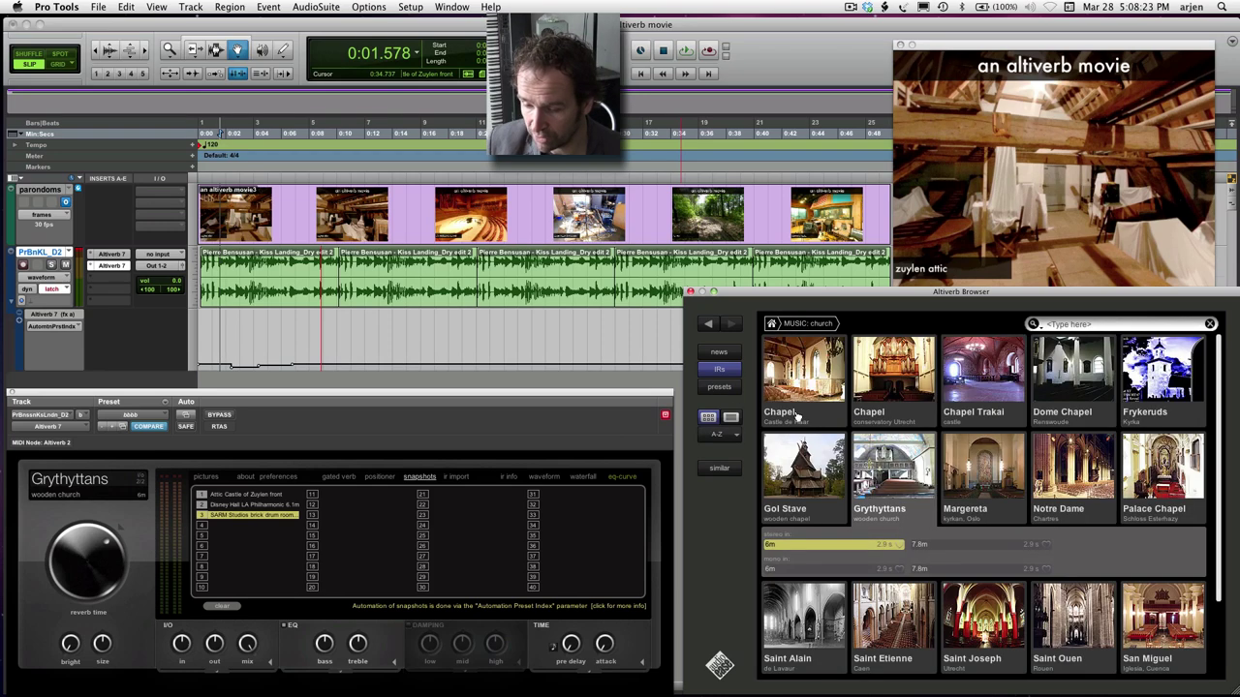
Mark the stereo-in impulse responses Margereta 13.1m, Dome Chapel 8m omni and San Miguel 5m as favorites, and open the Favorites category
{"action": "left_click_drag", "start_coordinate": [898, 315], "coordinate": [824, 157]}
{"action": "left_click", "coordinate": [920, 329]}
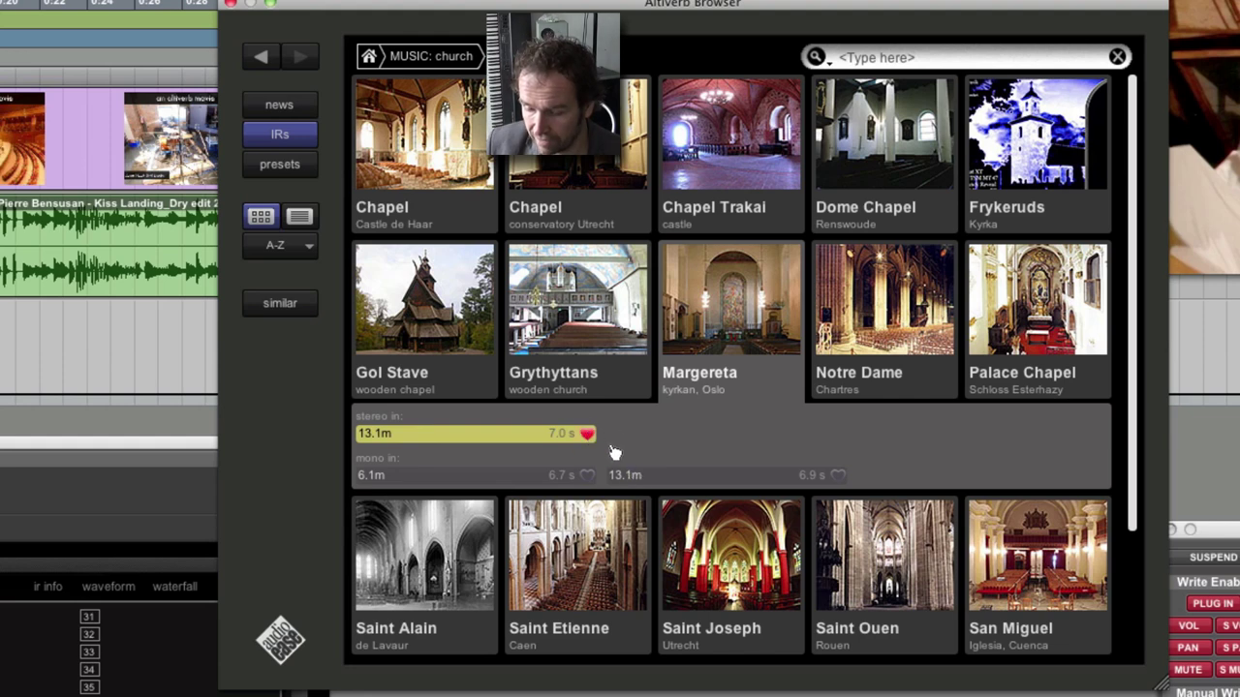
{"action": "left_click", "coordinate": [908, 141]}
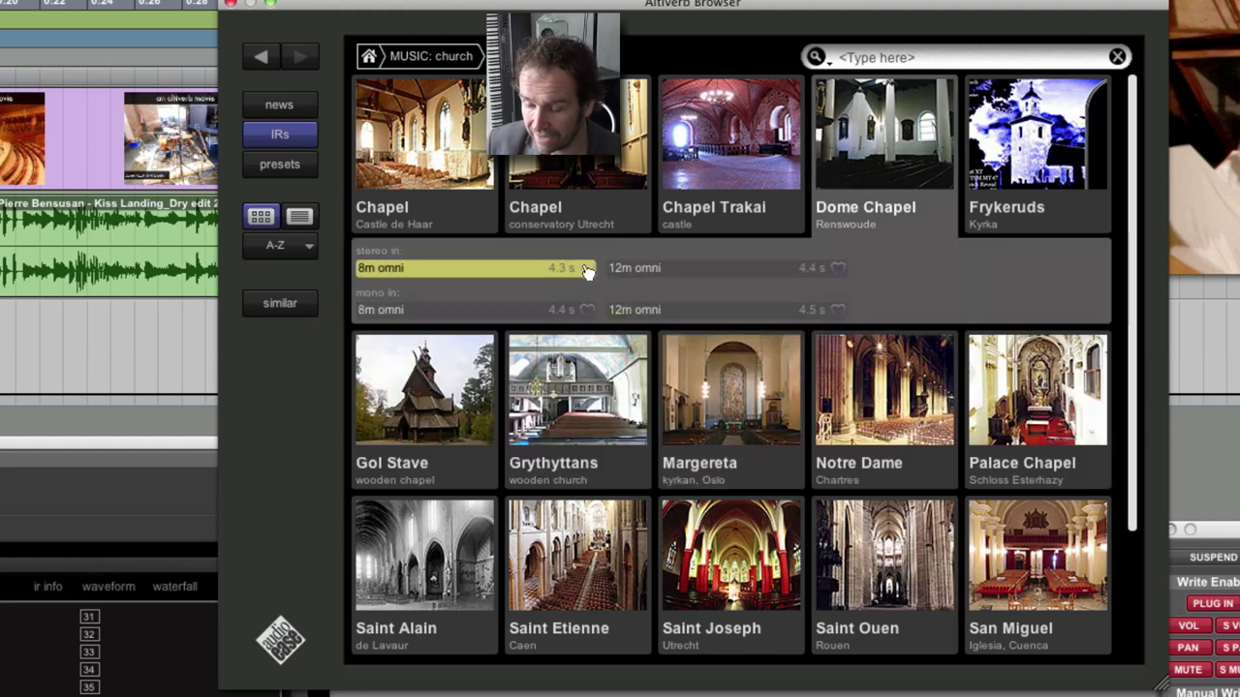
{"action": "left_click", "coordinate": [1024, 595]}
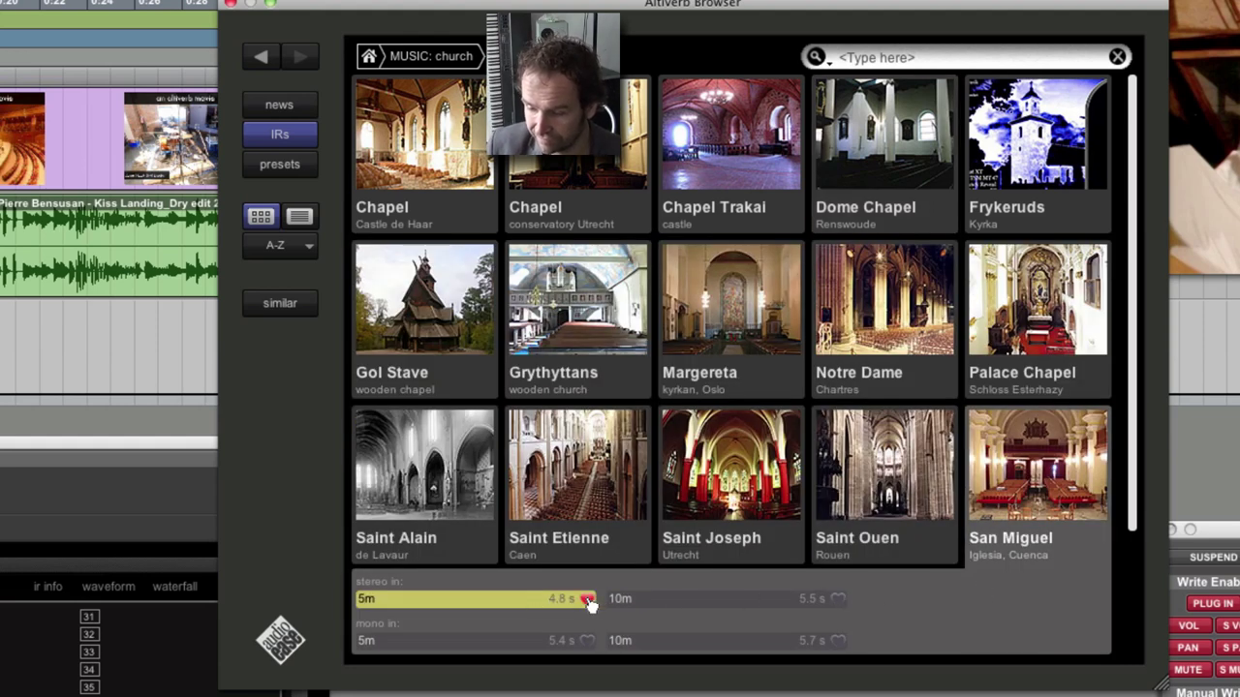
{"action": "left_click", "coordinate": [370, 60]}
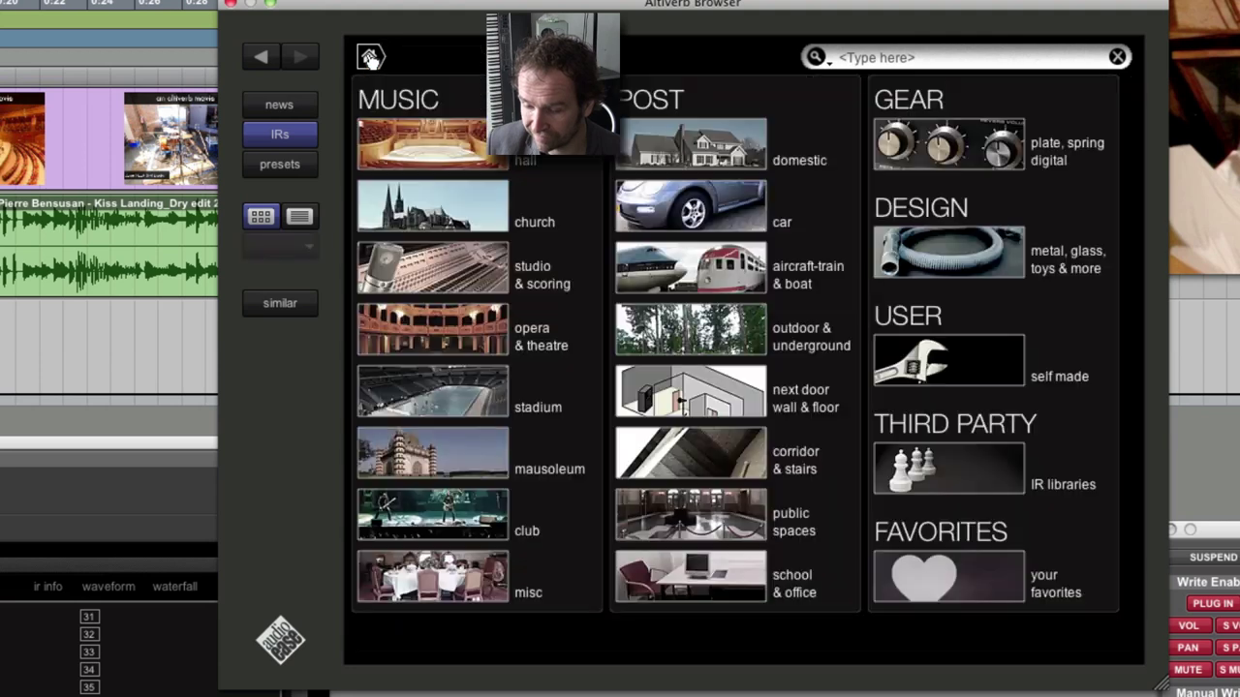
{"action": "left_click", "coordinate": [901, 586]}
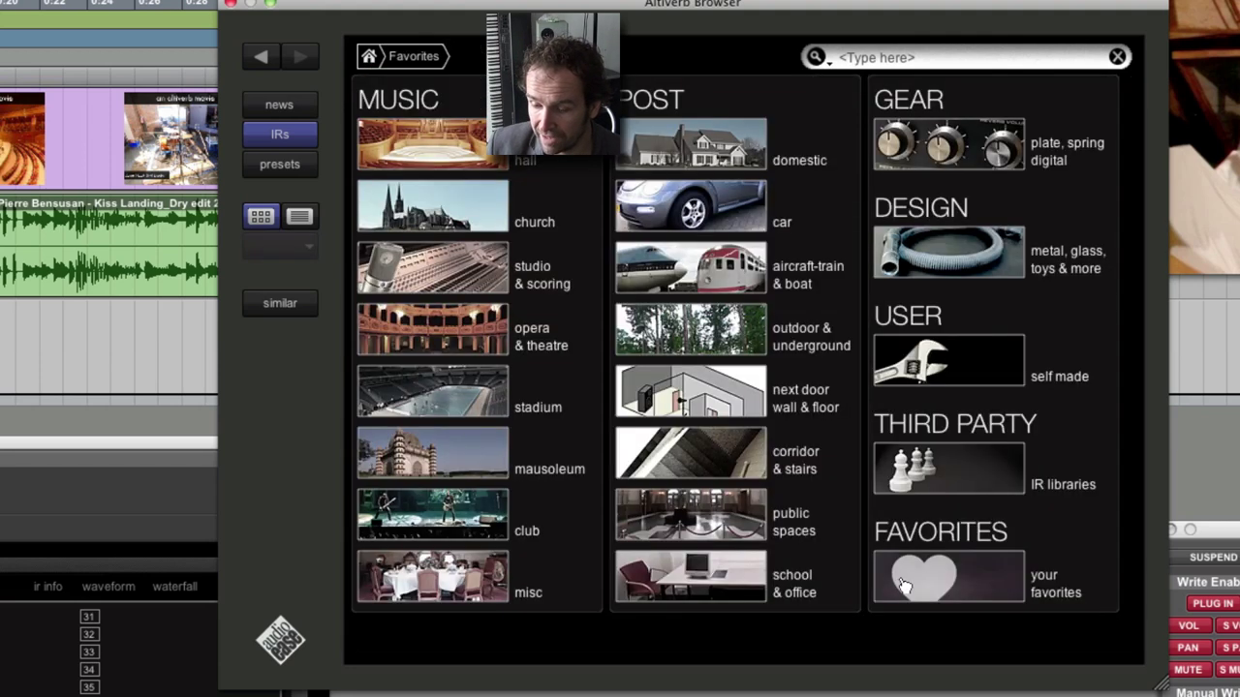